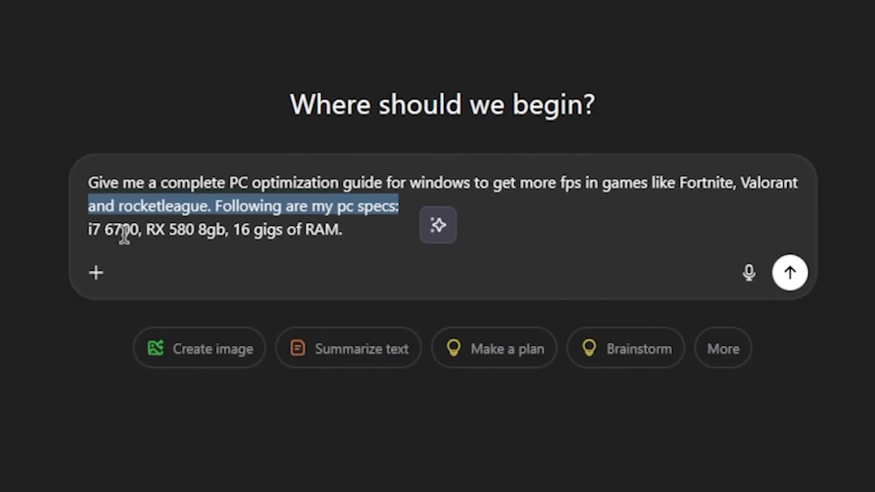
Send the prompt requesting a Windows PC optimization guide for an i7 6700, RX 580 8gb and 16 gigs of RAM
left_click_drag(90, 230, 293, 228)
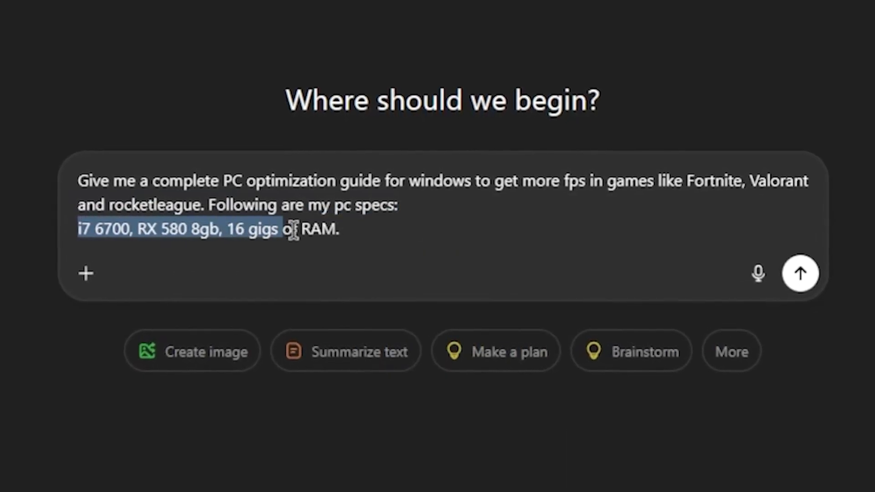
key("Return")
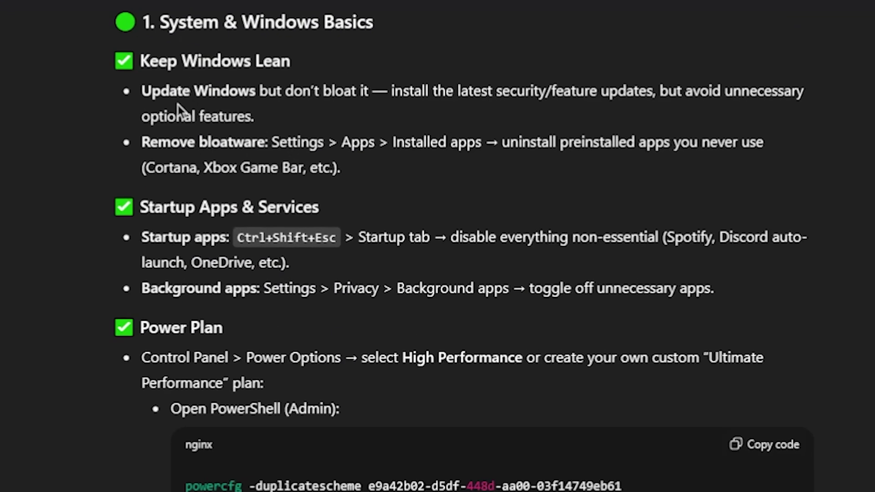
Review the guide's Update Windows advice and check the Windows Update status in Windows Settings
left_click_drag(143, 91, 244, 91)
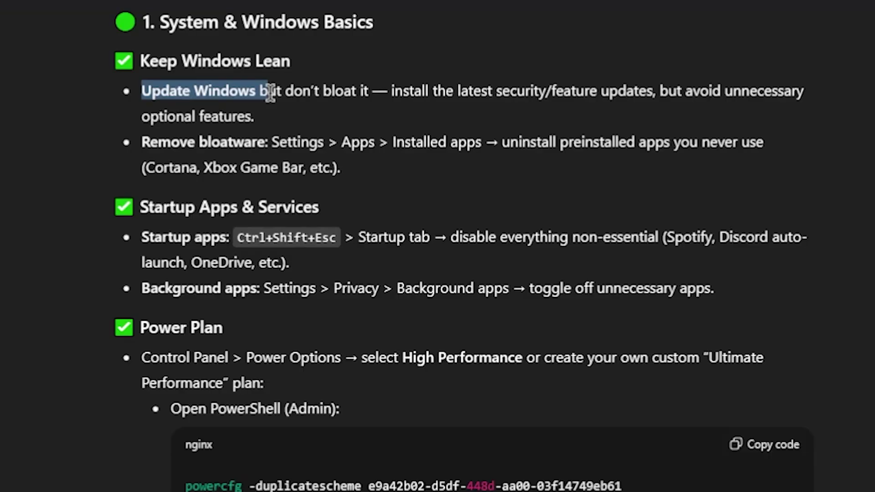
left_click_drag(321, 94, 551, 94)
left_click(383, 111)
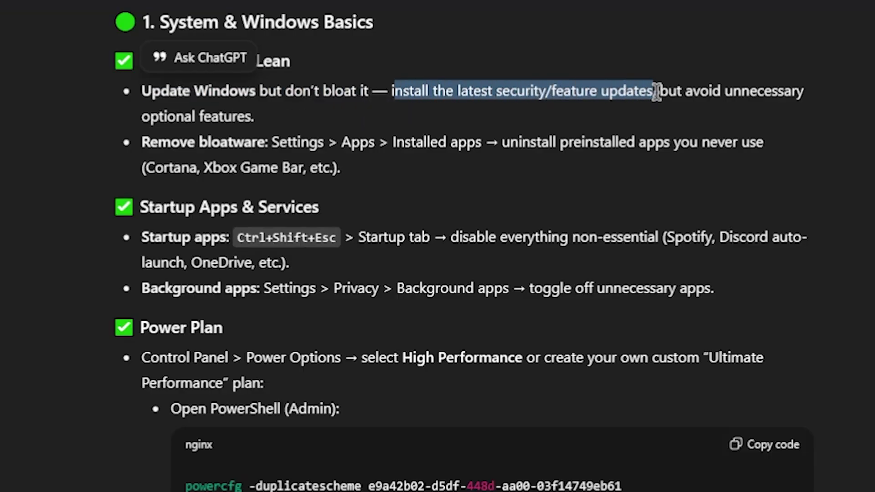
left_click_drag(801, 90, 587, 109)
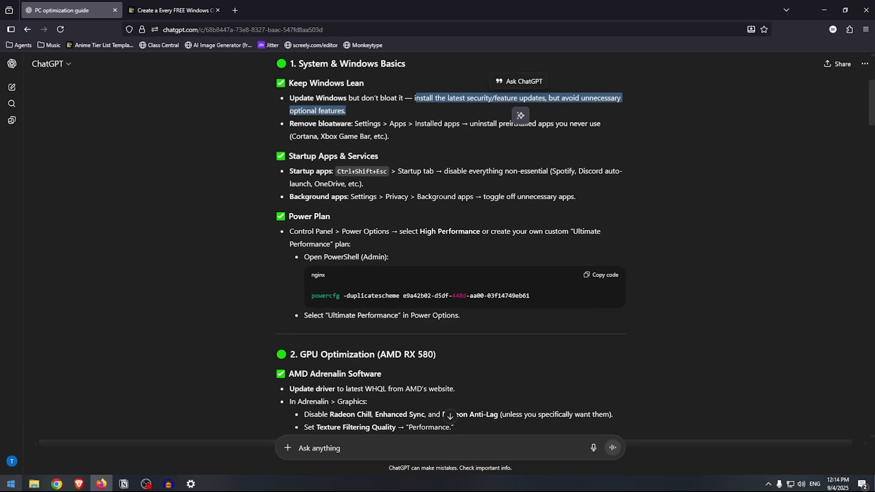
left_click(11, 483)
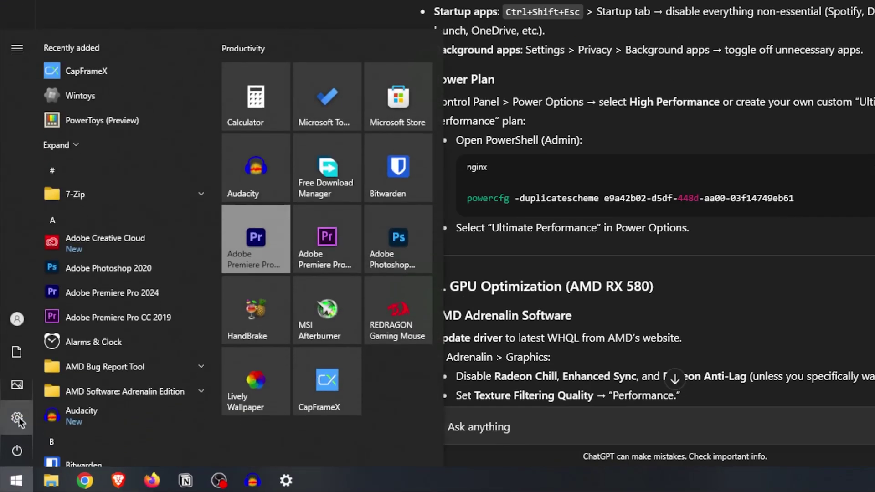
left_click(17, 417)
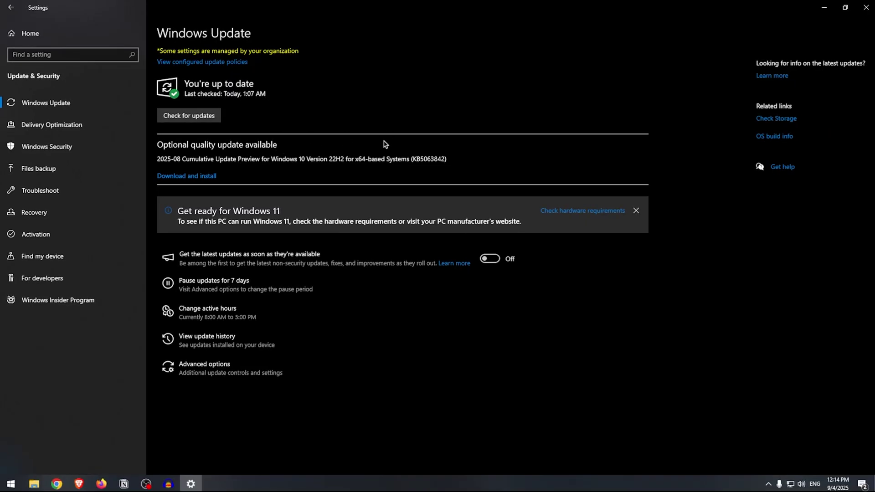
left_click(822, 9)
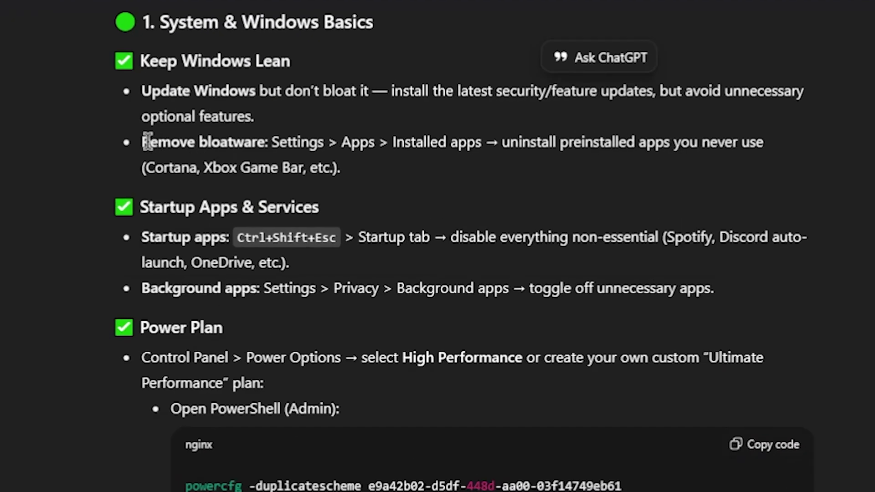
Read the guide's Remove bloatware advice and bring up the installed apps list in Windows Settings
left_click_drag(147, 141, 257, 142)
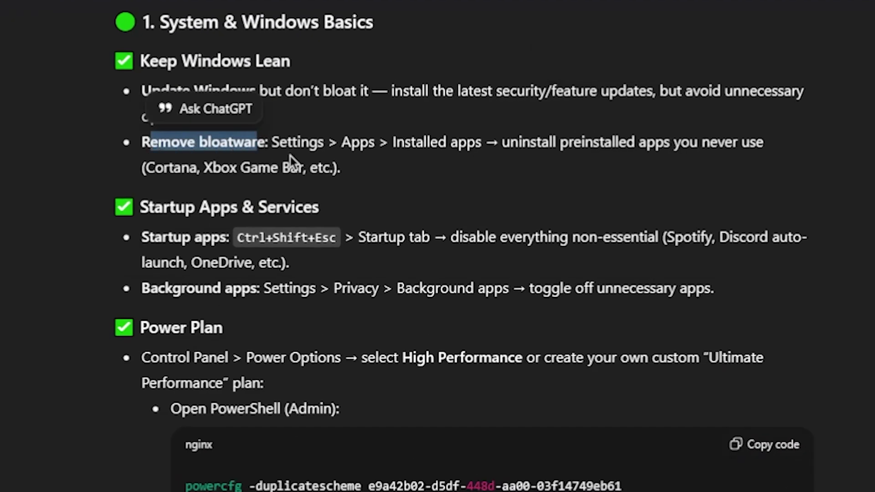
left_click_drag(503, 145, 701, 137)
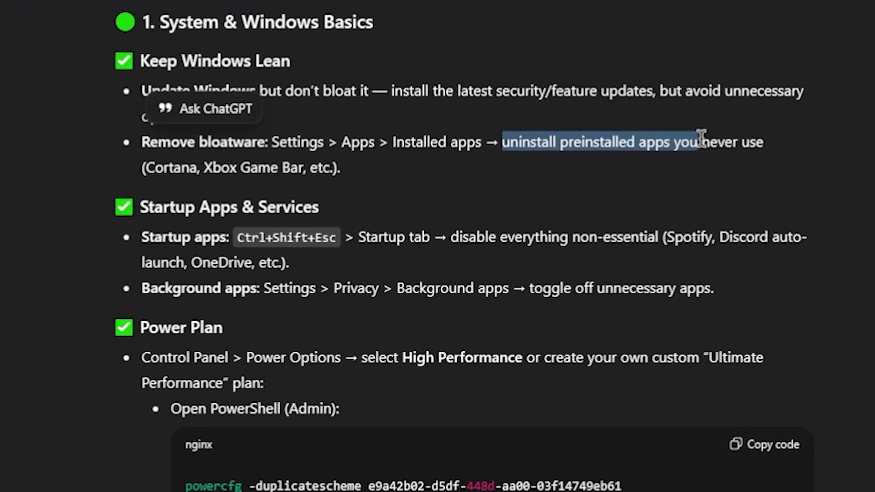
left_click_drag(767, 141, 693, 159)
left_click_drag(286, 164, 351, 173)
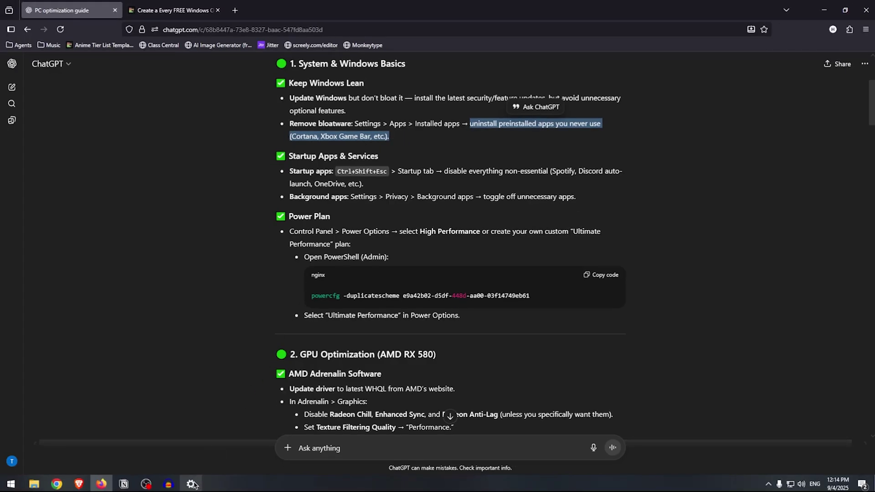
left_click(191, 483)
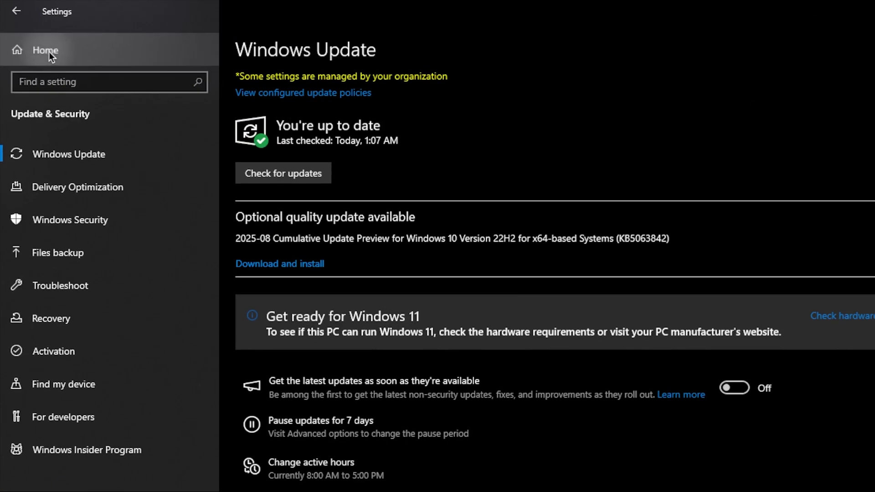
left_click(33, 35)
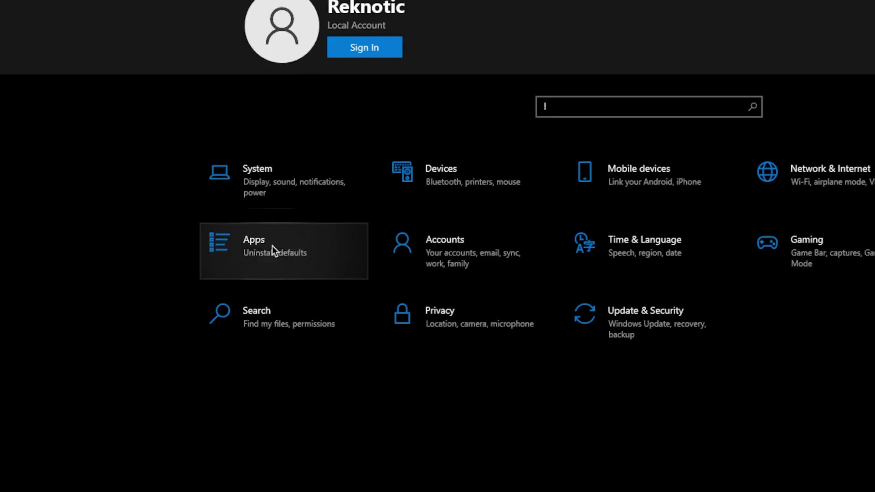
left_click(185, 203)
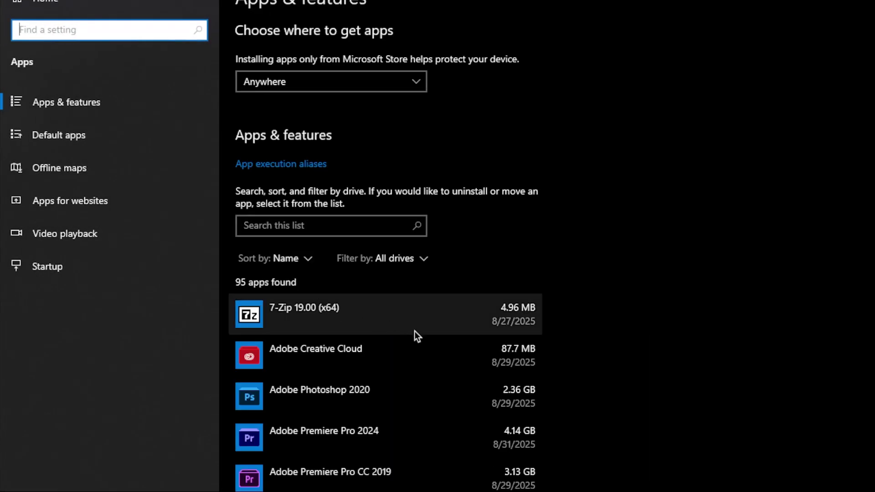
Uninstall the preinstalled People, OneNote and Windows PC Health Check apps, and close Settings
type("!")
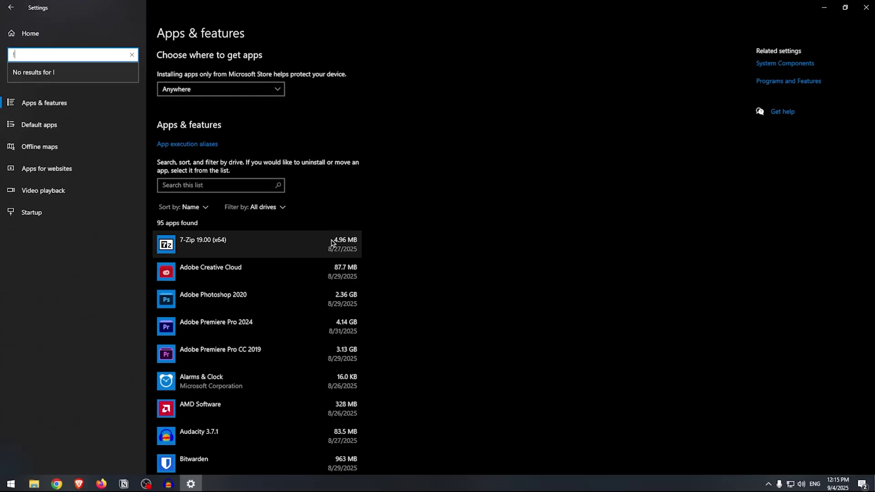
scroll(331, 243, "down", 20)
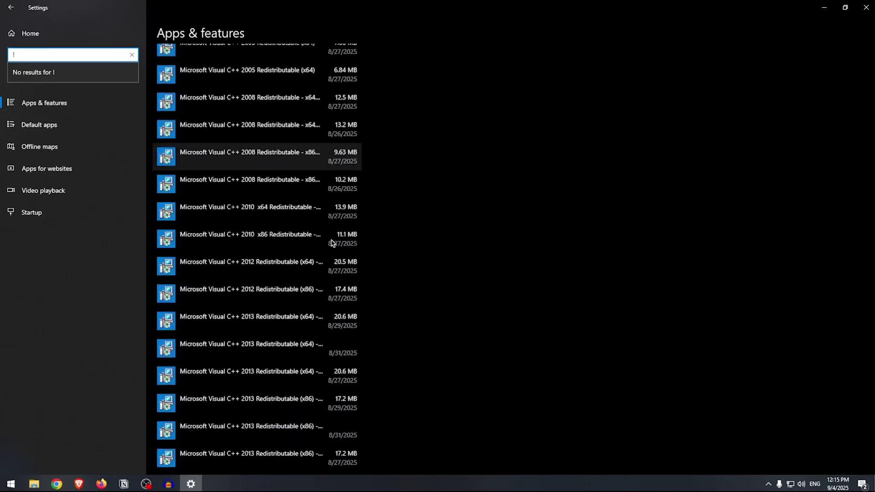
scroll(331, 243, "down", 15)
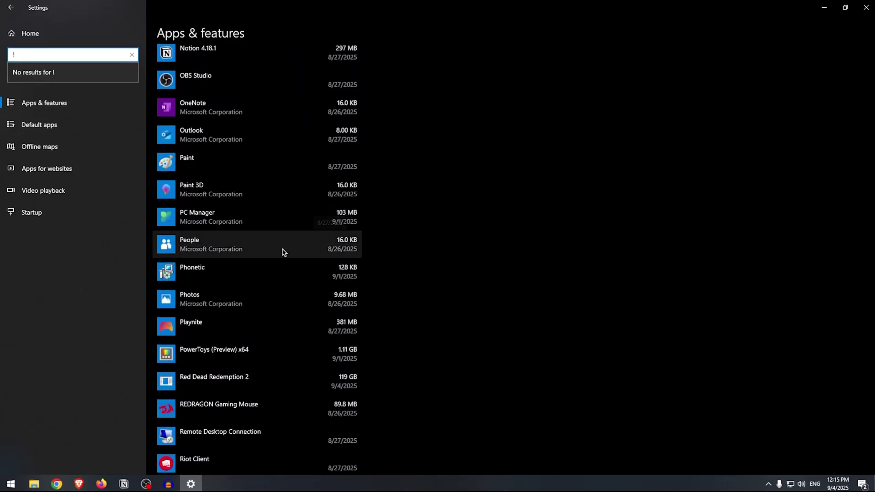
left_click(213, 249)
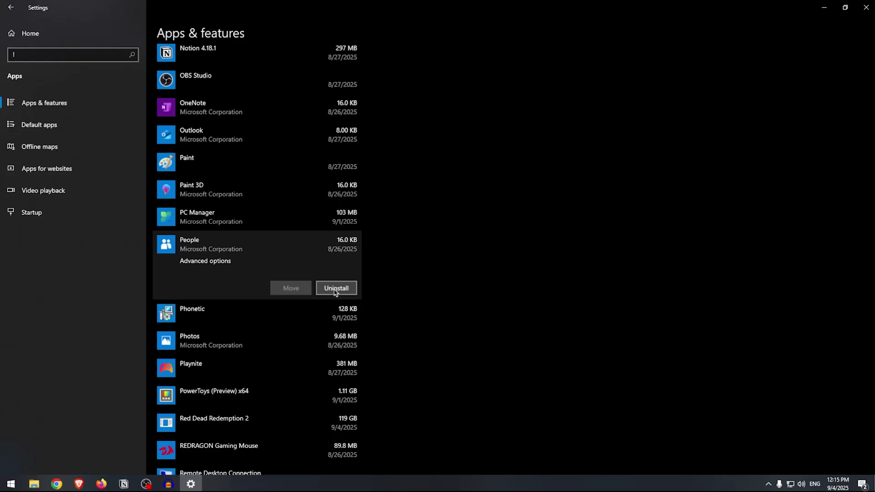
left_click(335, 289)
left_click(378, 266)
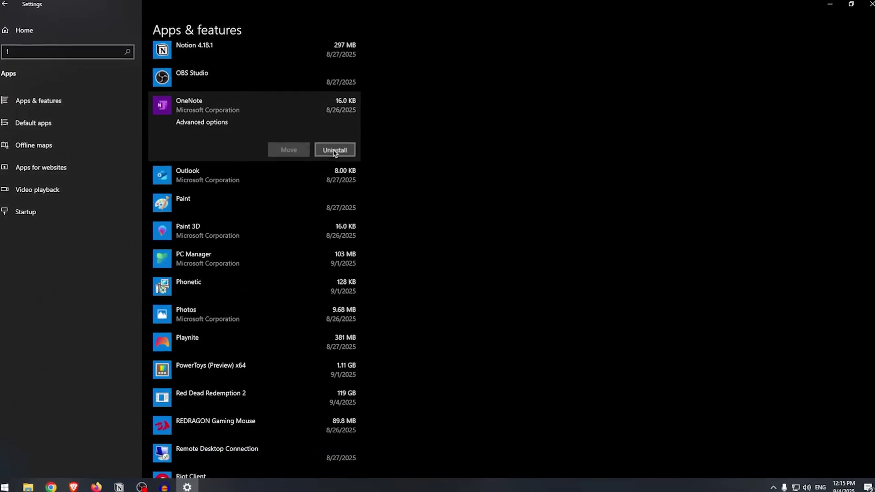
scroll(293, 203, "down", 10)
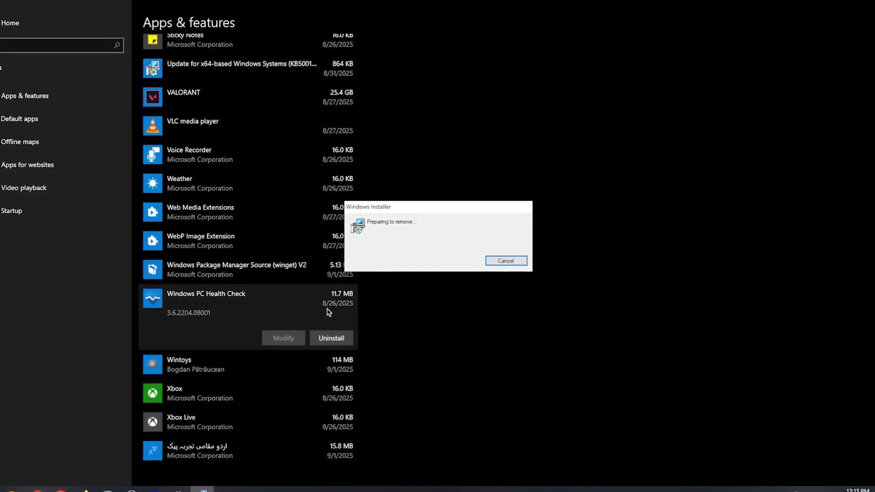
scroll(347, 338, "up", 10)
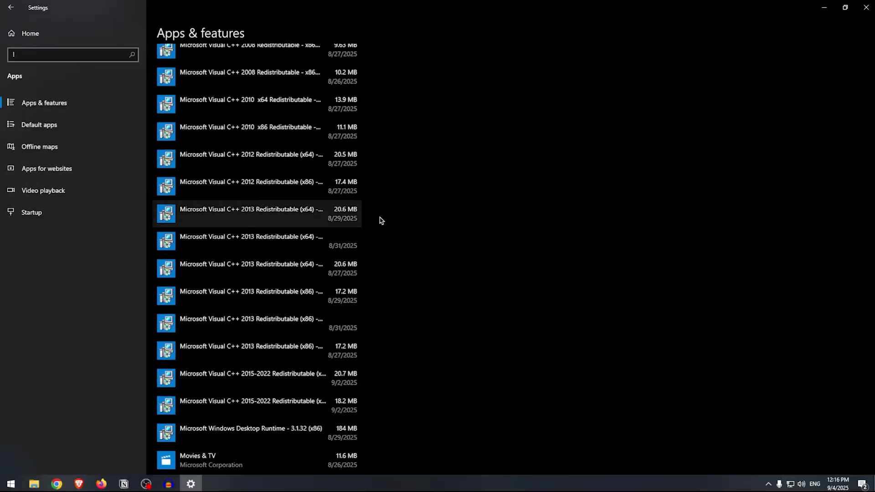
left_click(865, 7)
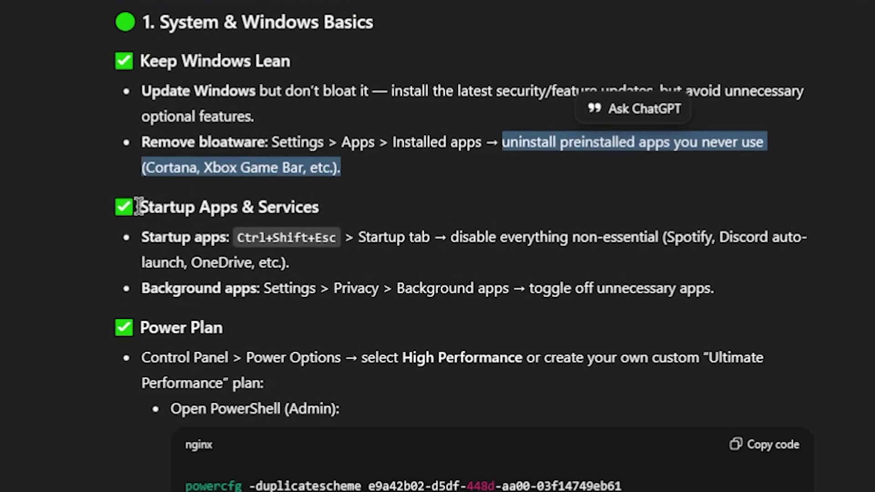
Follow the guide's startup apps advice by disabling livelywpf at startup in Task Manager
left_click_drag(288, 156, 378, 156)
left_click_drag(318, 206, 320, 207)
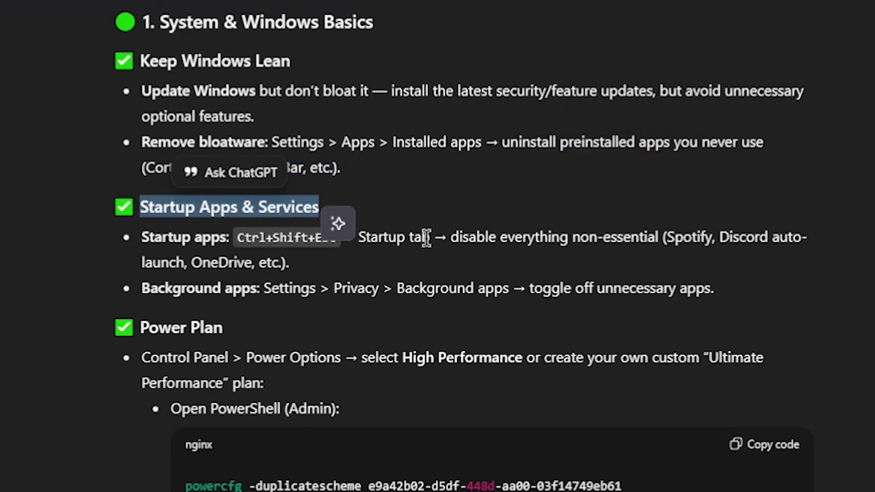
left_click_drag(454, 238, 627, 239)
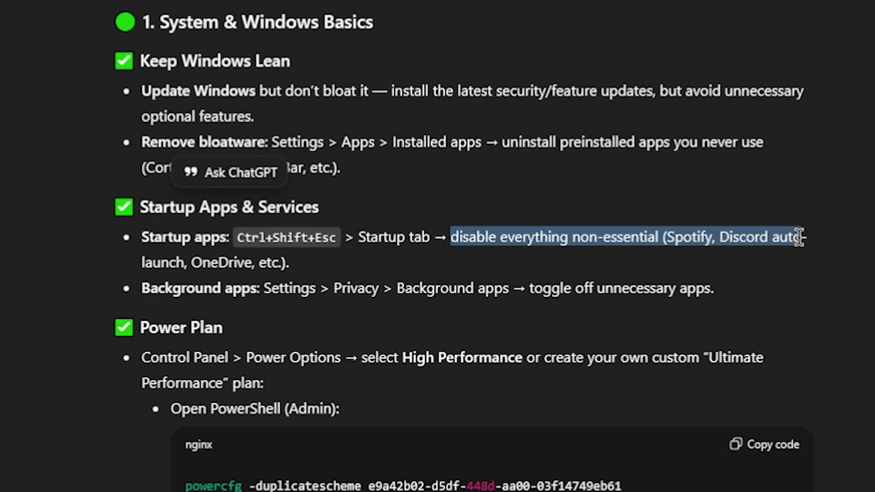
left_click_drag(799, 237, 374, 256)
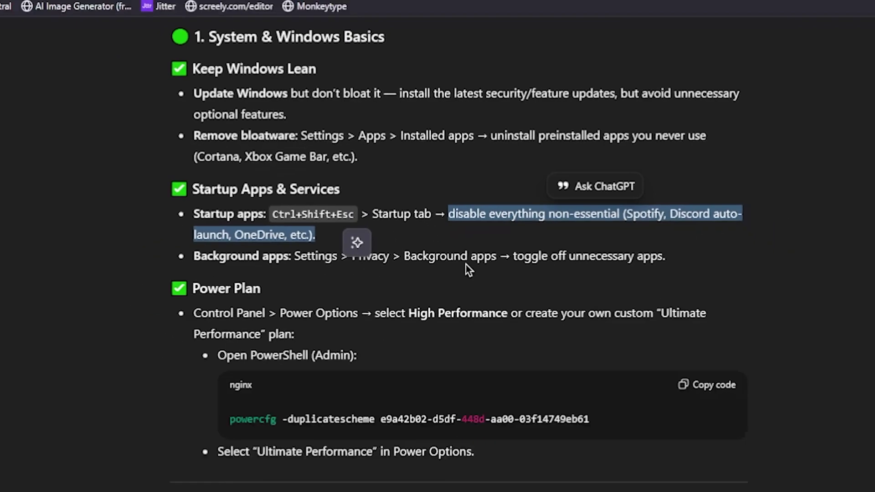
right_click(527, 483)
left_click(512, 414)
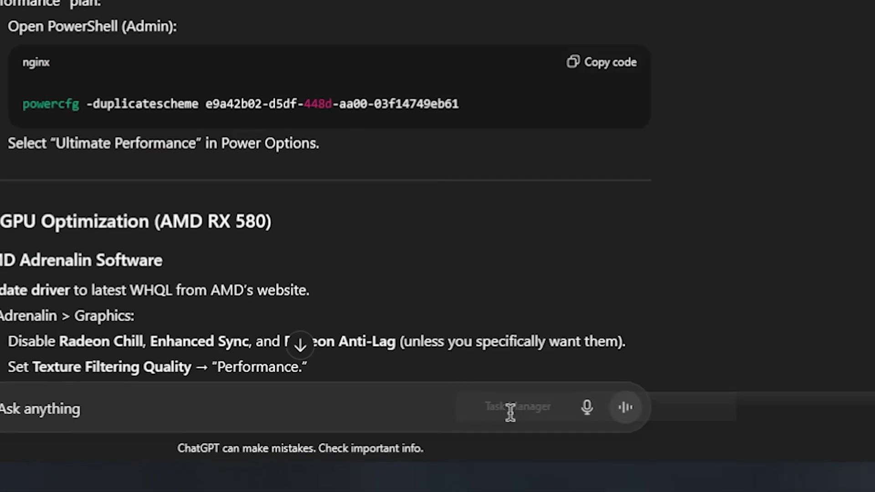
left_click(355, 69)
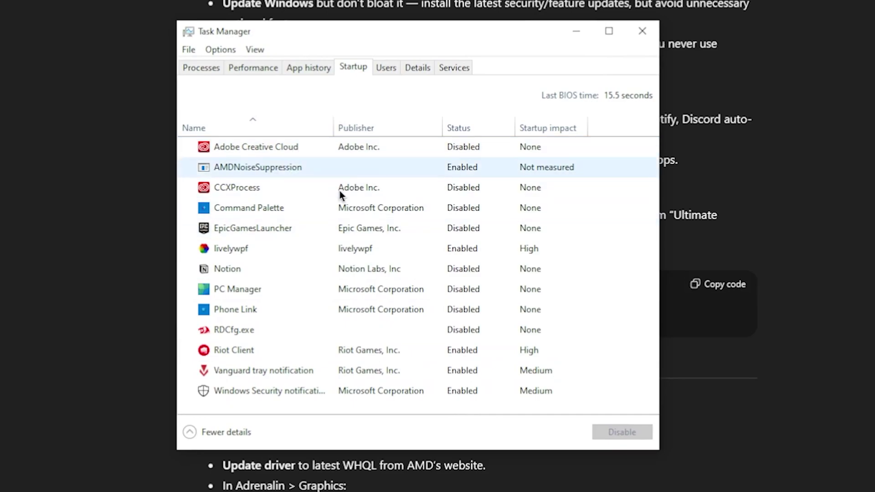
left_click(234, 248)
left_click(633, 431)
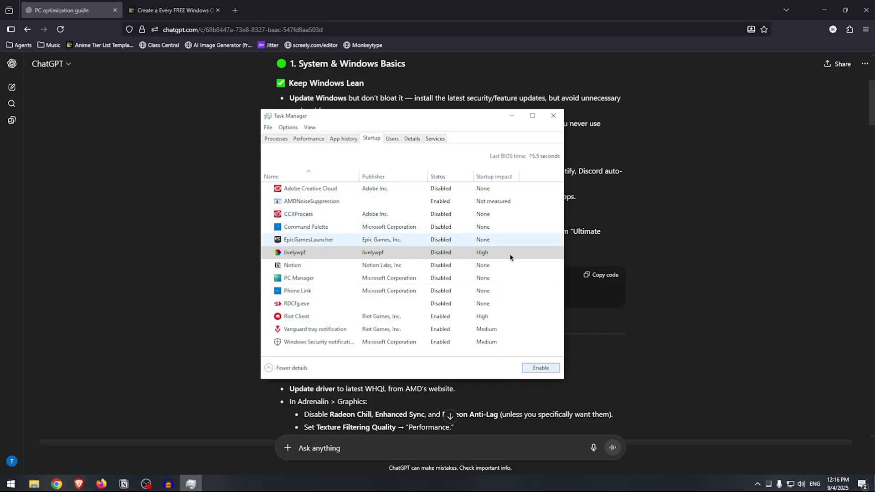
left_click(553, 116)
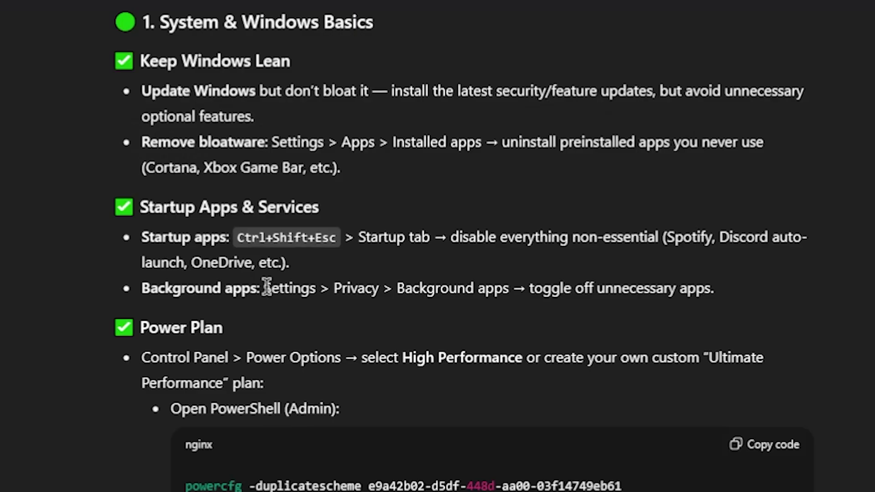
Turn off app launch tracking and Settings app notifications in the general privacy options of Windows Settings
left_click_drag(415, 282, 723, 291)
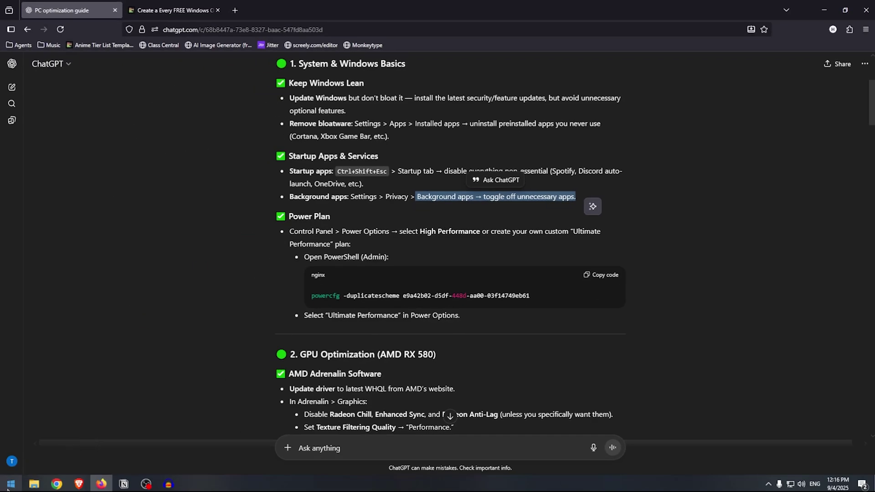
left_click(10, 485)
left_click(17, 442)
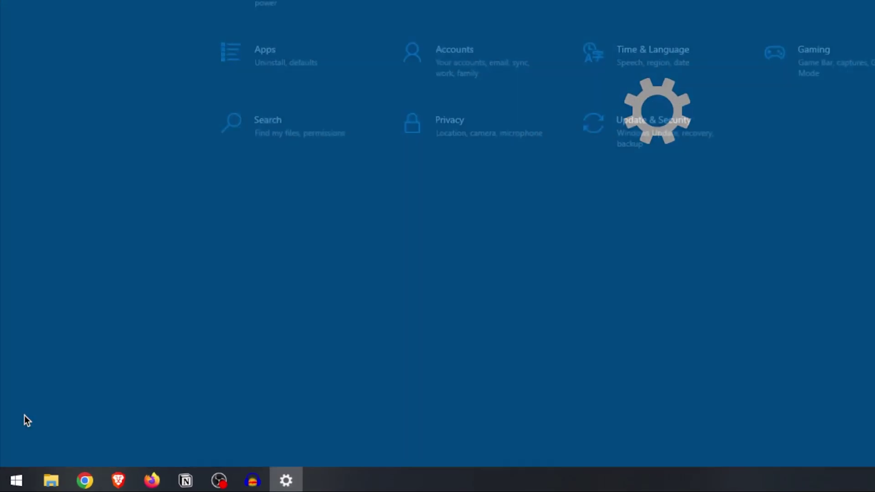
left_click(454, 130)
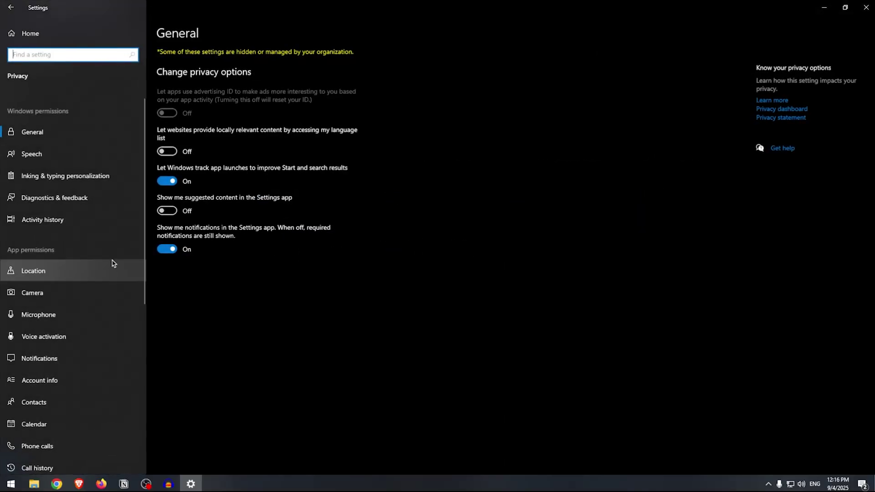
left_click(170, 182)
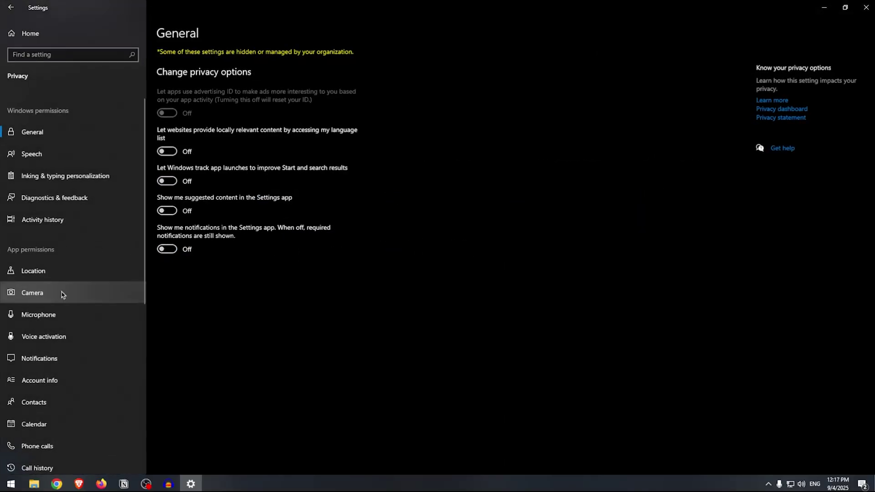
Turn off apps running in the background in the Background apps privacy settings
scroll(64, 295, "down", 5)
left_click(53, 302)
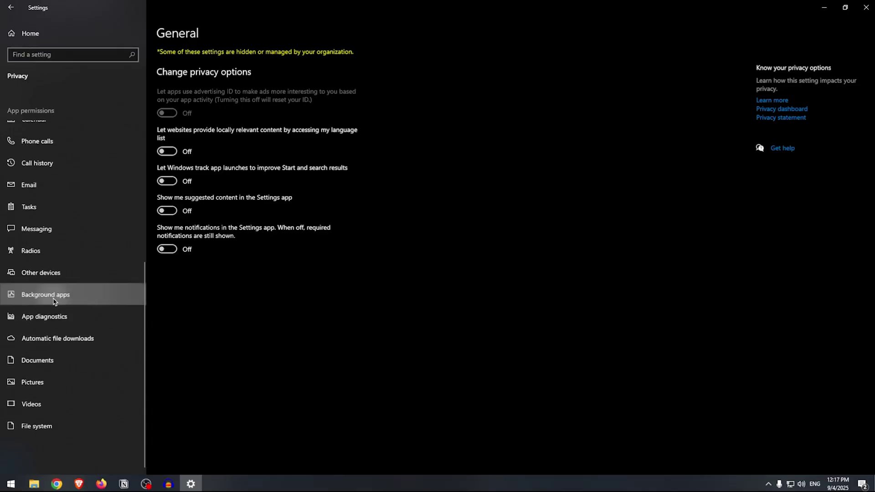
left_click(167, 90)
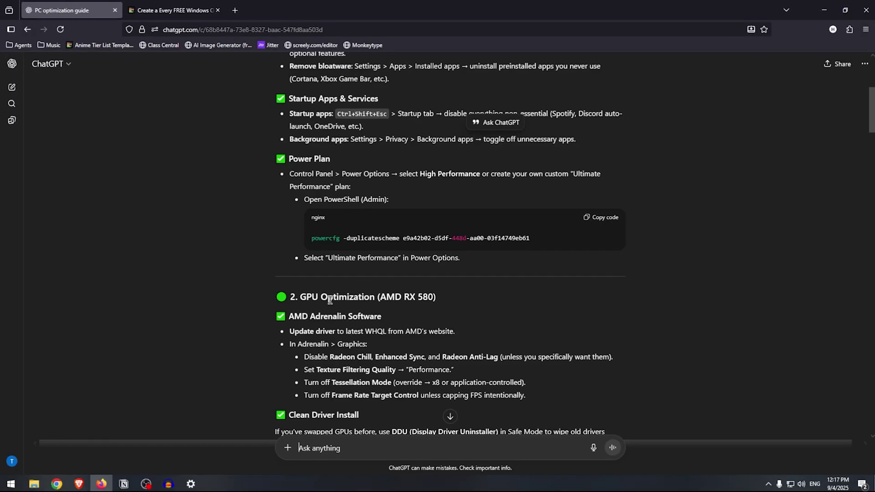
Open the Windows power plan settings and go to the Power Options overview to check the available plans
left_click(11, 484)
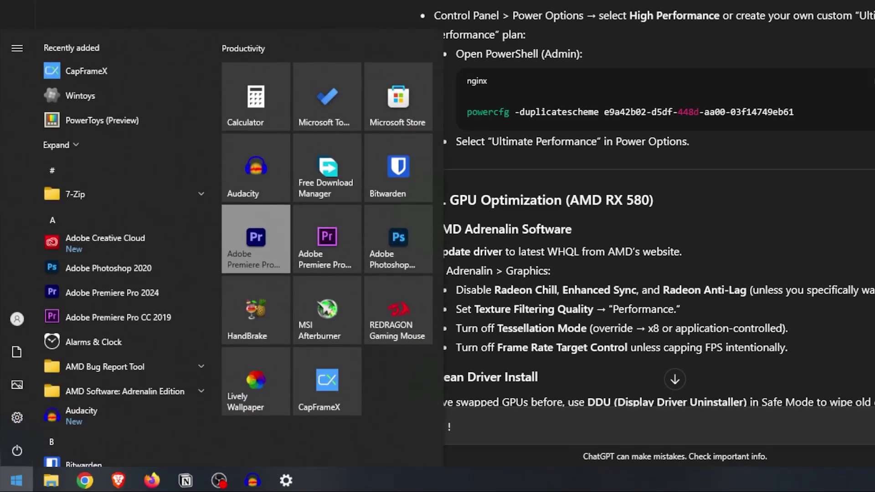
type("po")
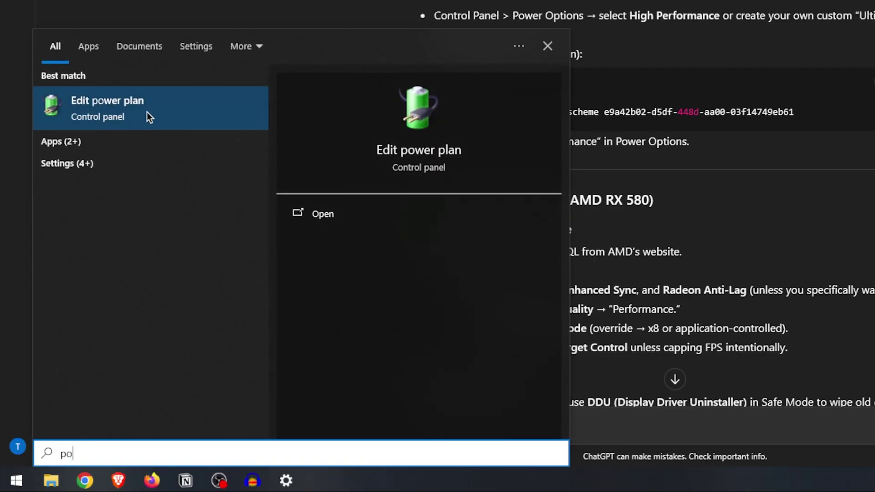
left_click(147, 113)
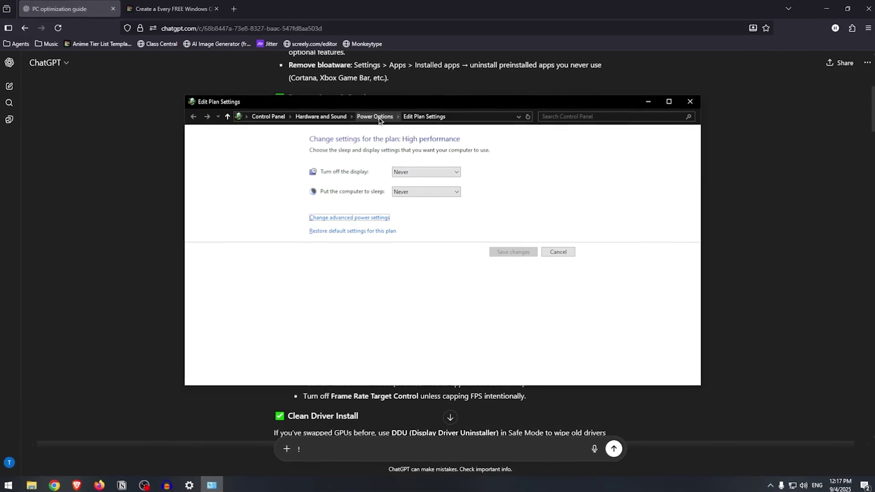
left_click(373, 115)
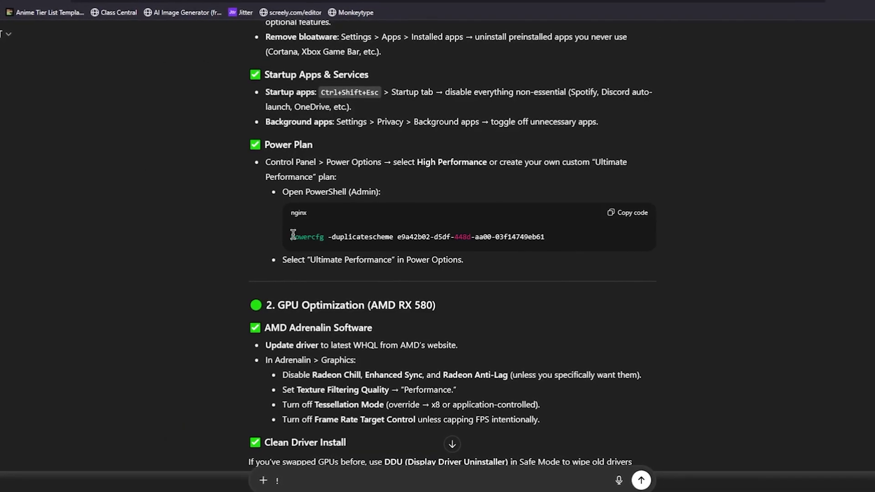
Copy the guide's command powercfg -duplicatescheme e9a42b02-d5df-448d-aa00-03f14749eb61 and run it in Windows PowerShell as administrator
left_click(628, 212)
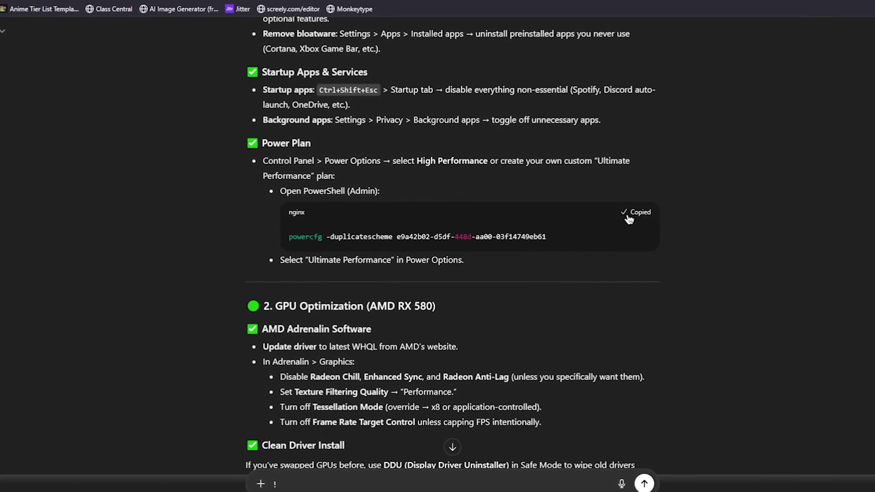
left_click(10, 483)
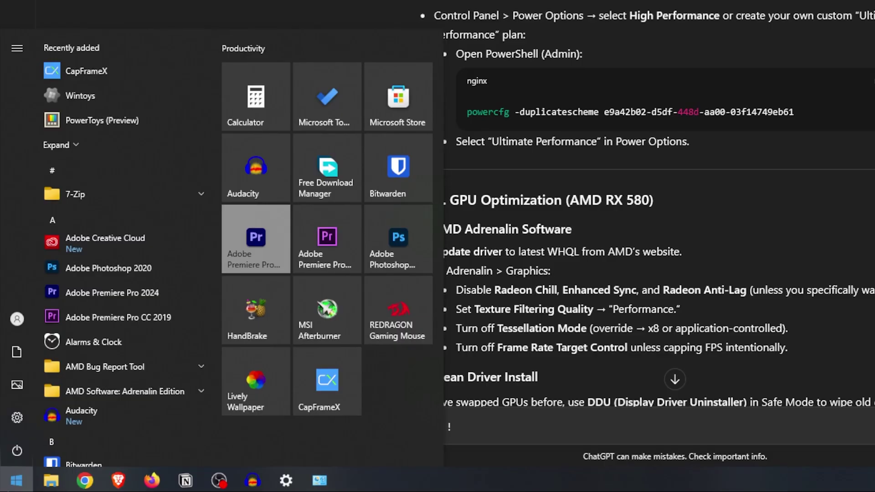
type("powershell")
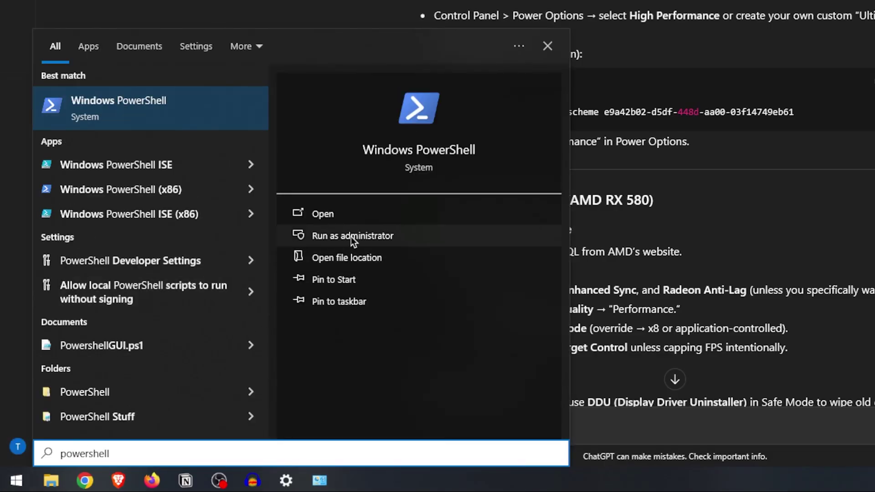
left_click(351, 237)
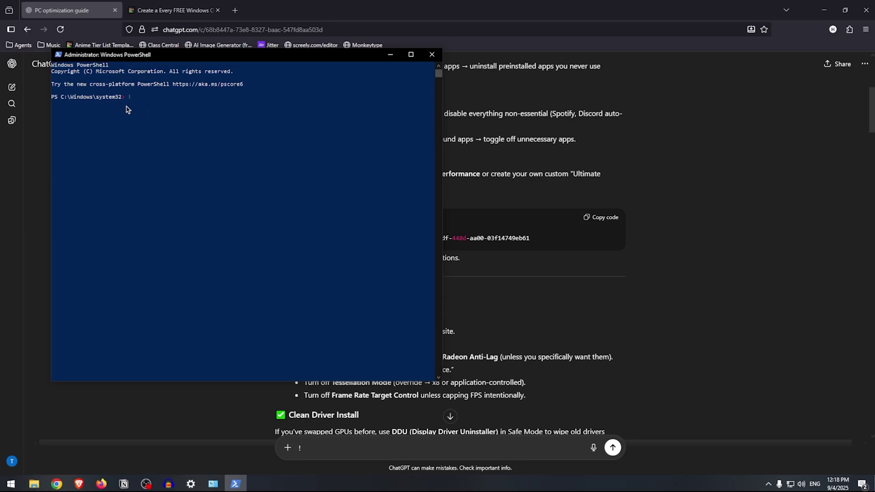
type("powercfg -duplicatescheme e9a42b02-d5df-448d-aa00-03f14749eb61")
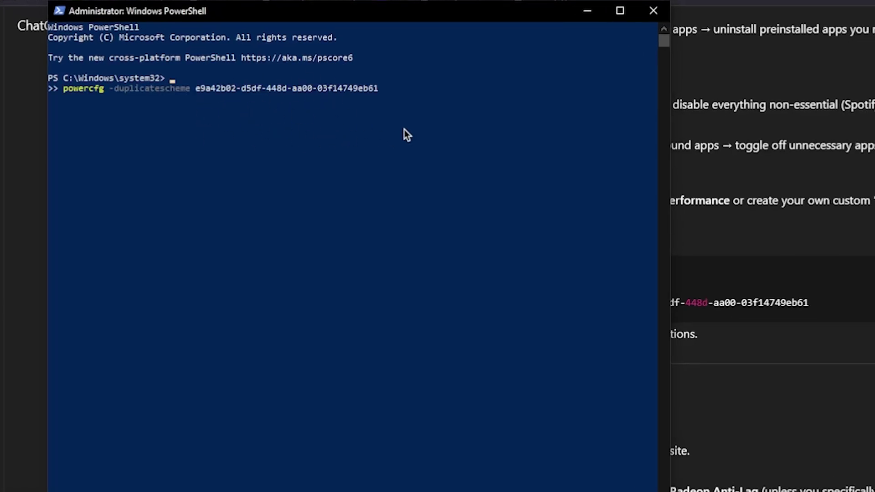
key("Return")
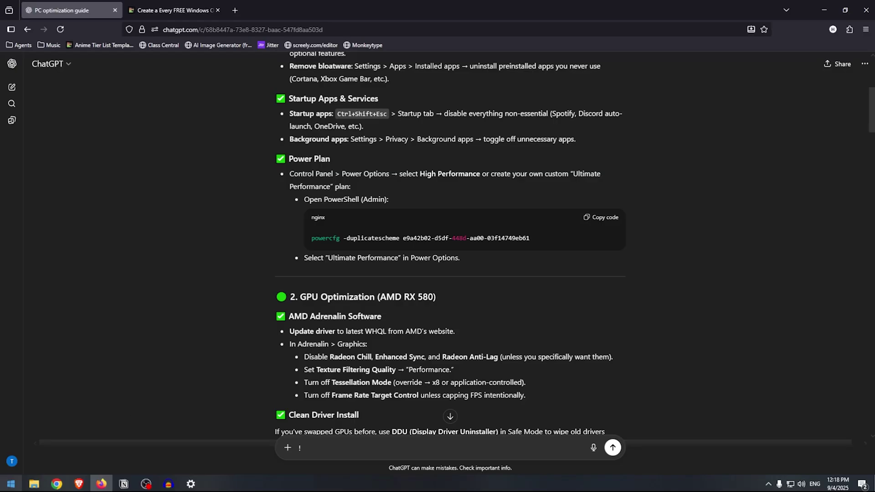
Reopen the Windows power plan selection and make Ultimate Performance the active plan
key("super")
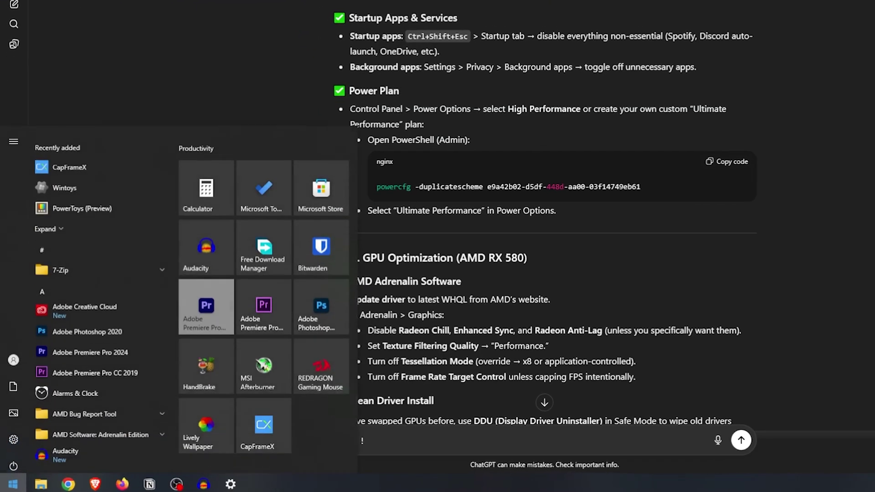
type("power pla")
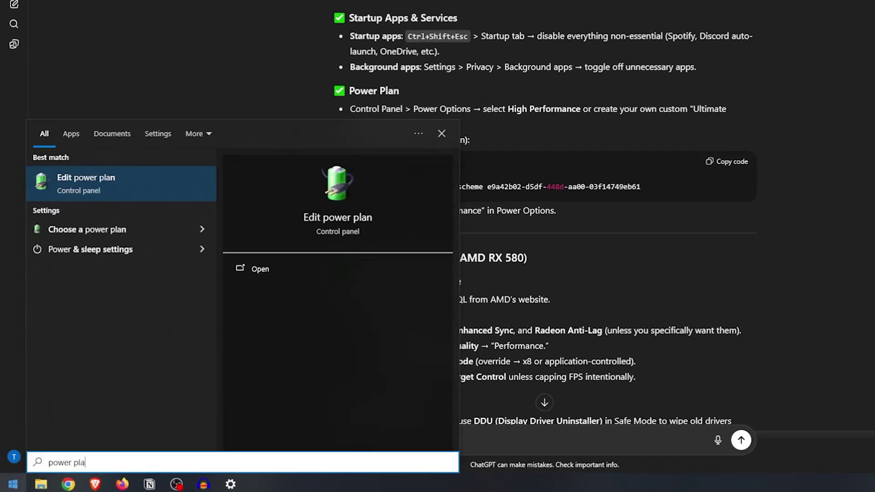
left_click(91, 229)
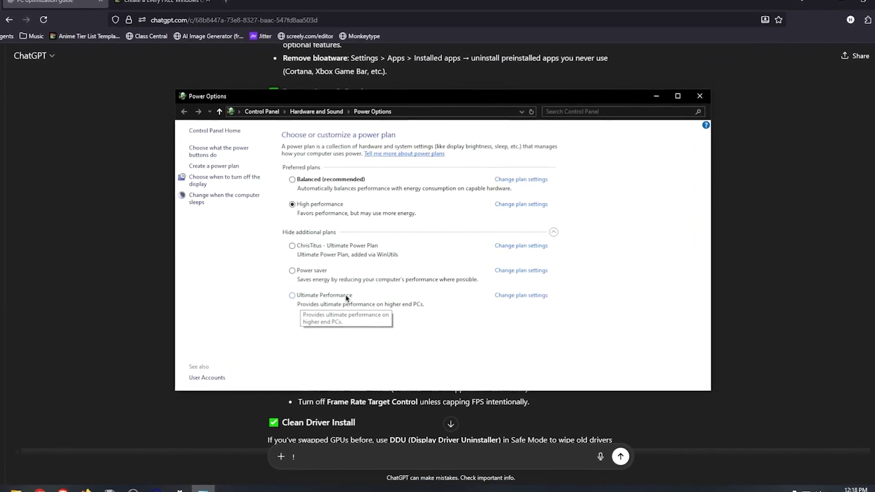
left_click(314, 300)
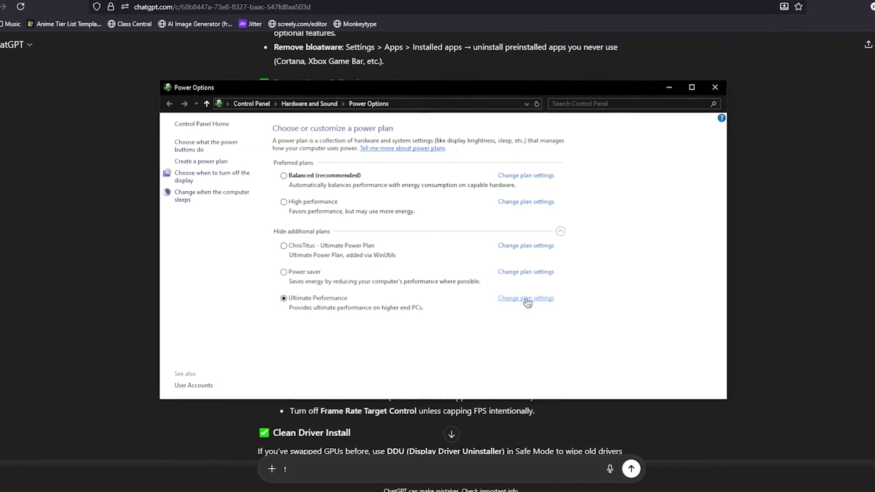
Set the Ultimate Performance plan to never turn off the display, save the change and close Power Options
left_click(523, 297)
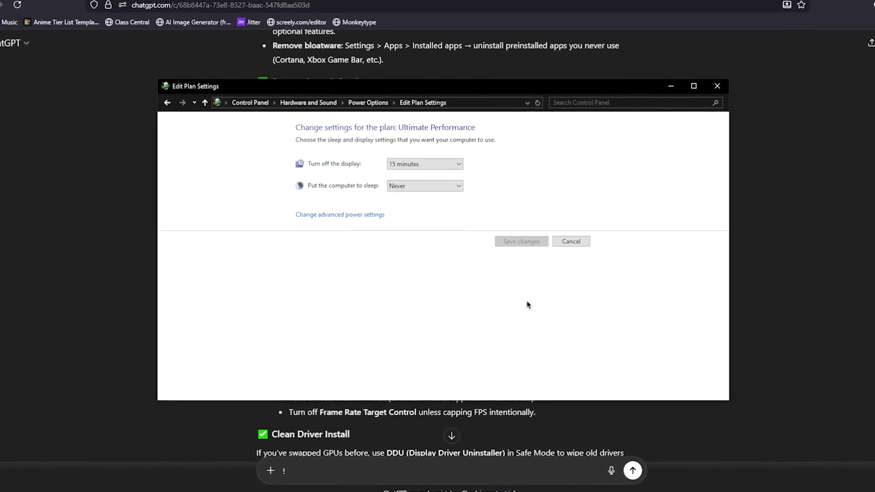
left_click(415, 161)
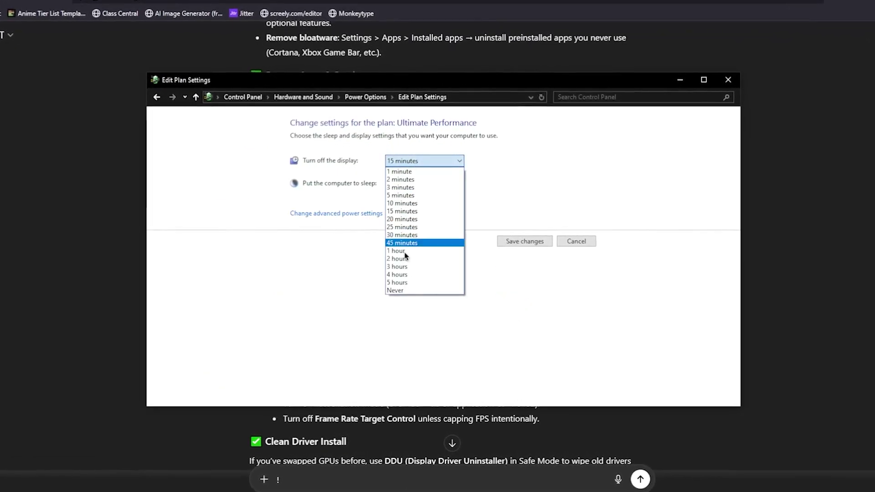
left_click(410, 293)
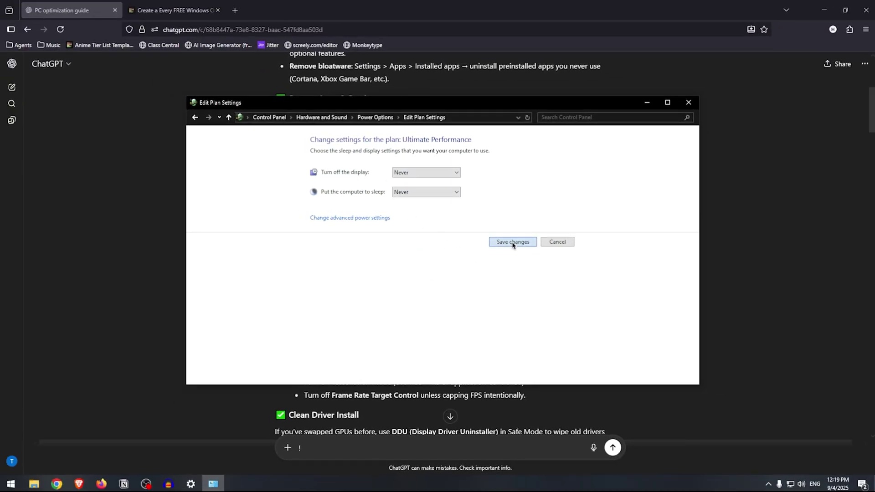
left_click(513, 242)
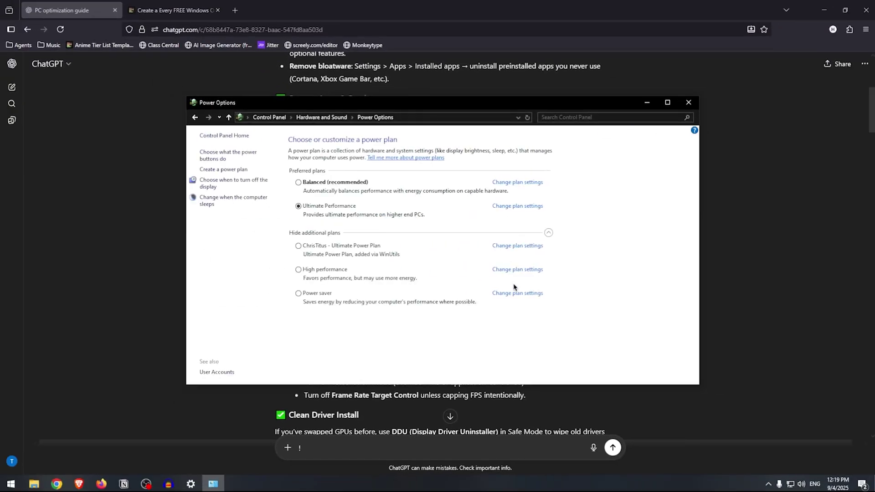
left_click(689, 105)
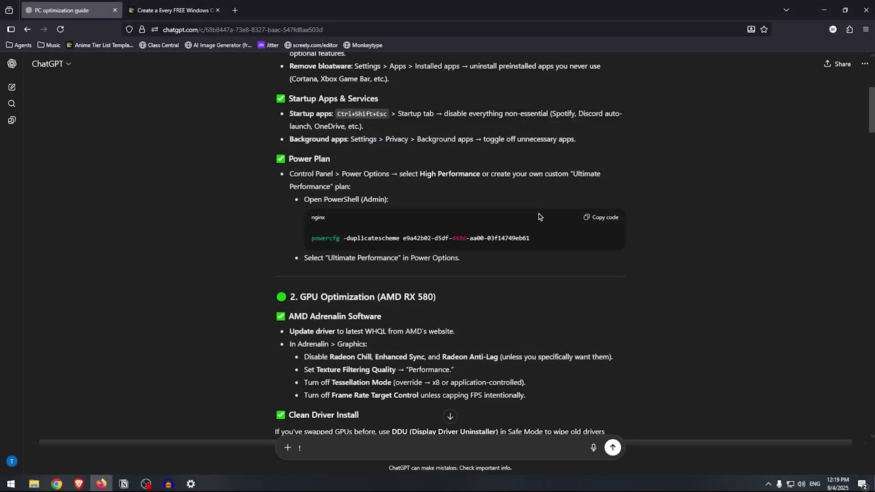
Read the guide's GPU Optimization section, covering the driver update and the recommended Adrenalin graphics settings
scroll(464, 273, "down", 3)
left_click_drag(300, 178, 435, 179)
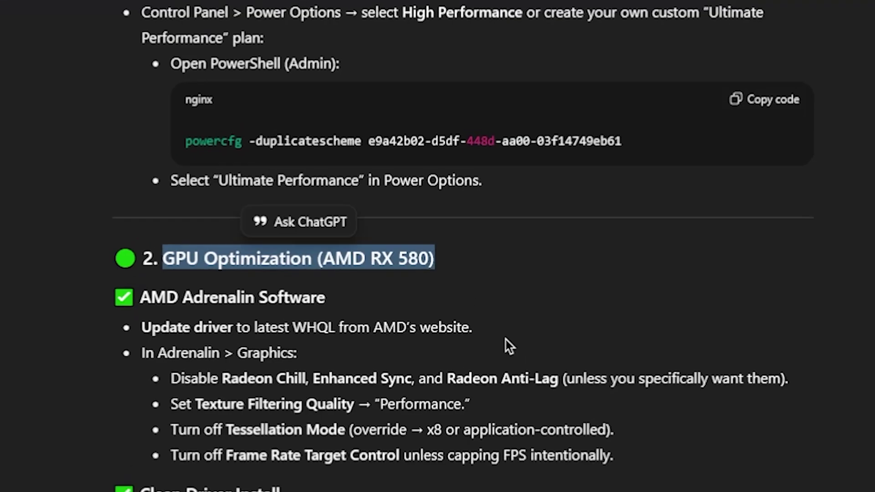
left_click(376, 255)
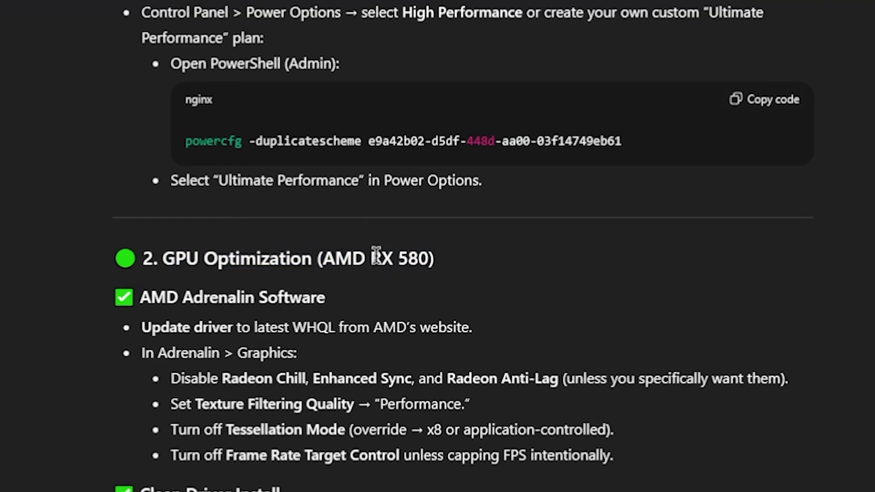
scroll(355, 263, "down", 3)
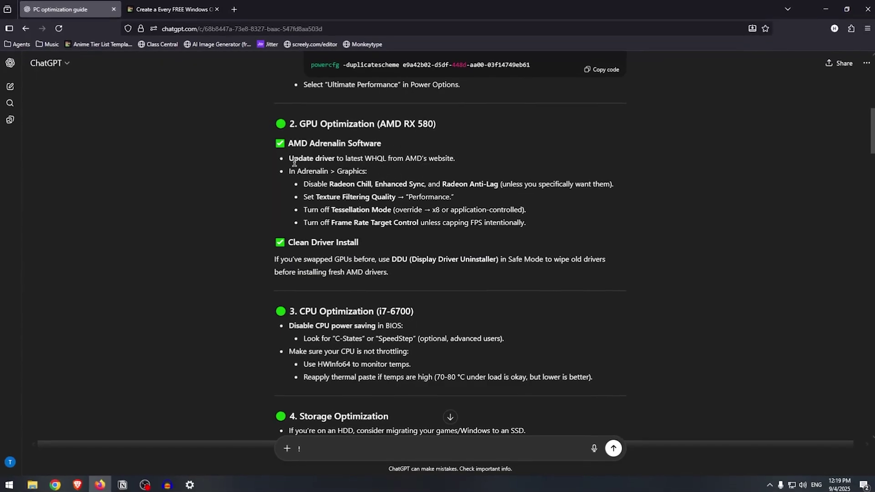
left_click_drag(289, 159, 456, 157)
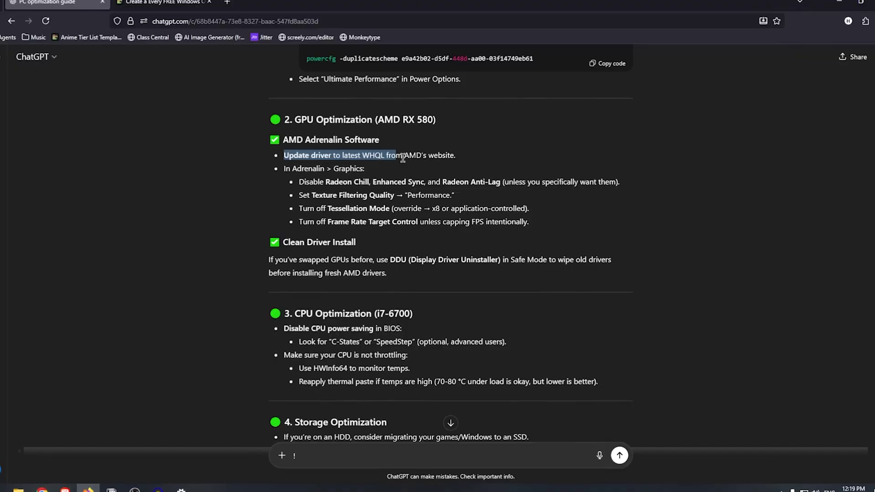
left_click(382, 172)
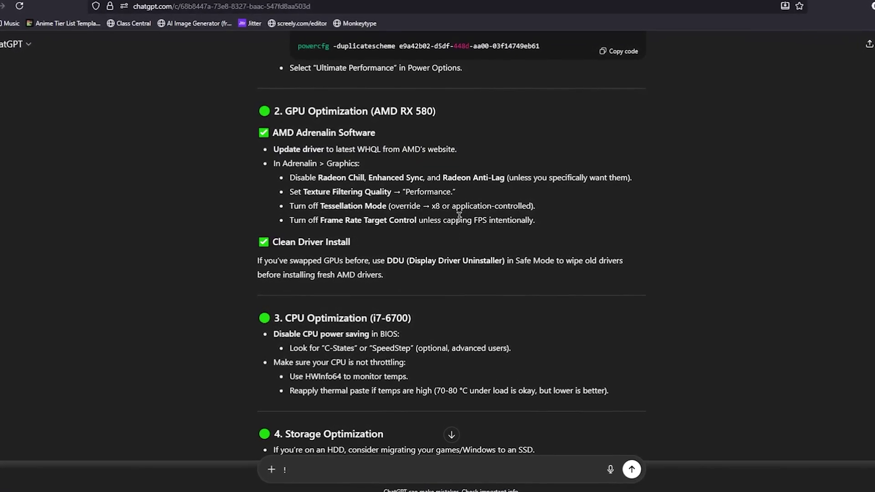
left_click_drag(284, 164, 327, 162)
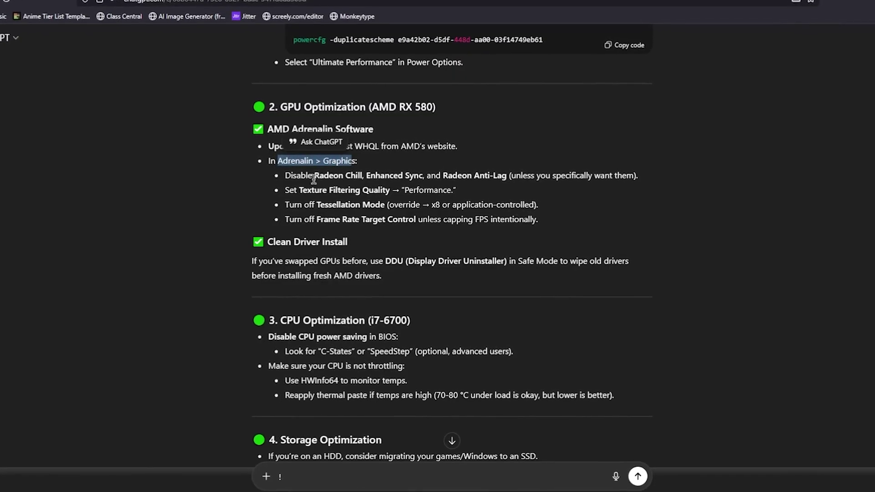
left_click(333, 169)
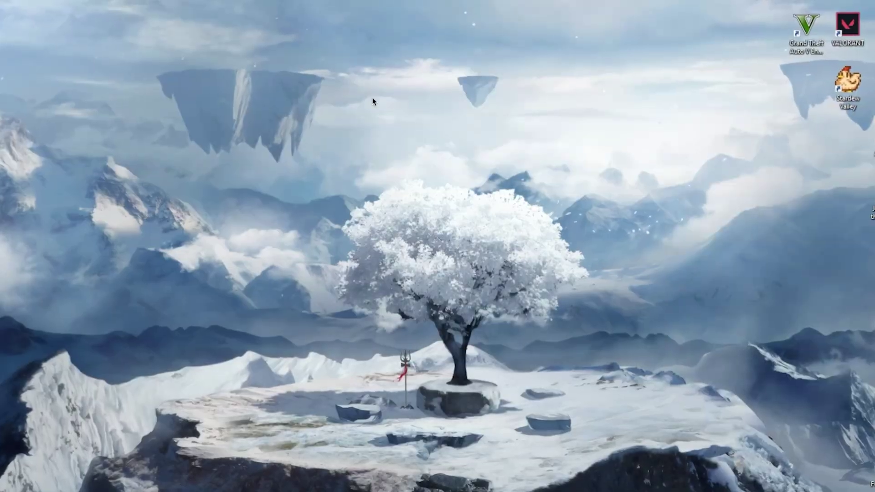
Open AMD Software: Adrenalin Edition from the desktop and check the Radeon Anti-Lag, Chill and Enhanced Sync settings in the global graphics options
right_click(373, 99)
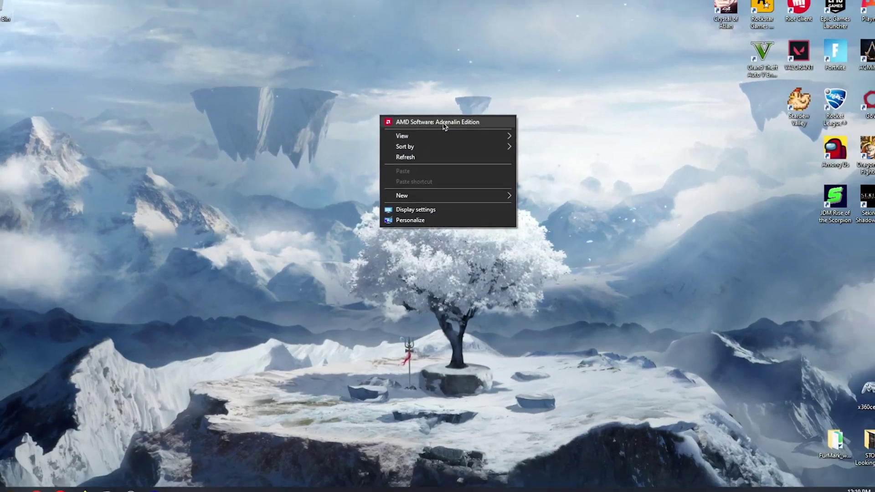
left_click(410, 104)
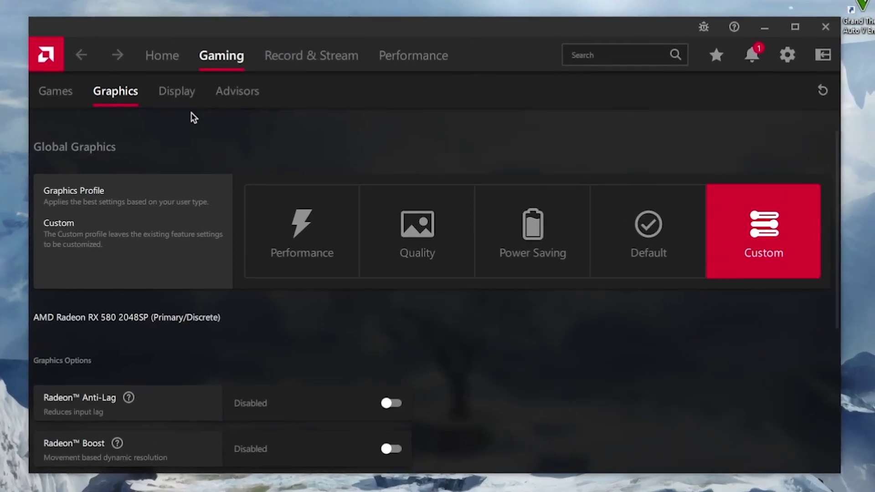
scroll(759, 283, "down", 2)
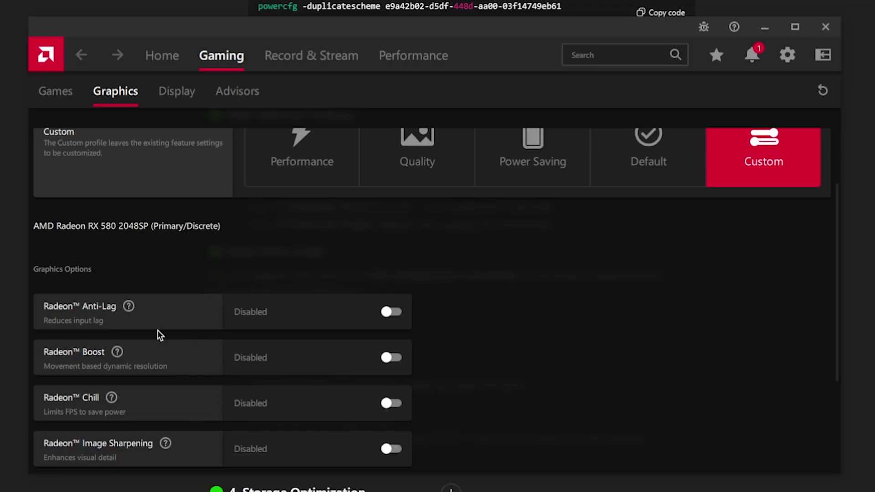
scroll(160, 335, "down", 1)
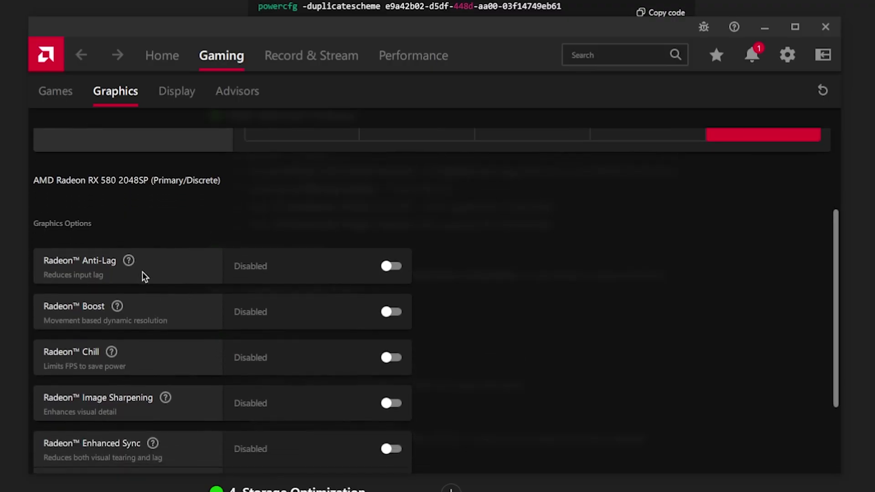
scroll(182, 360, "down", 2)
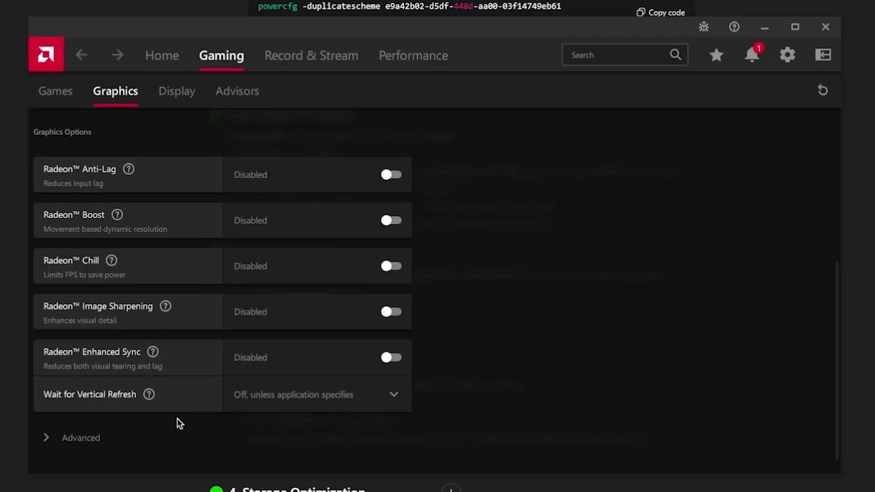
Set Texture Filtering Quality to Performance in the advanced graphics options
scroll(137, 337, "down", 1)
left_click(73, 417)
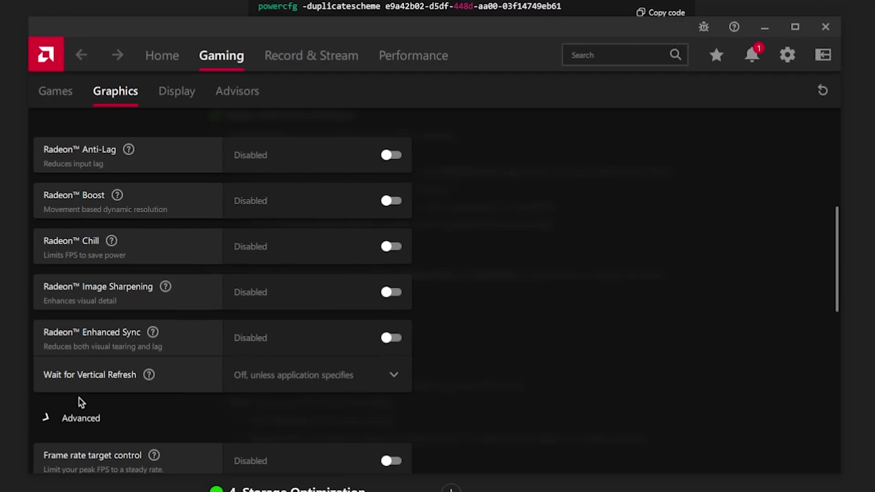
scroll(120, 362, "down", 2)
scroll(119, 357, "down", 5)
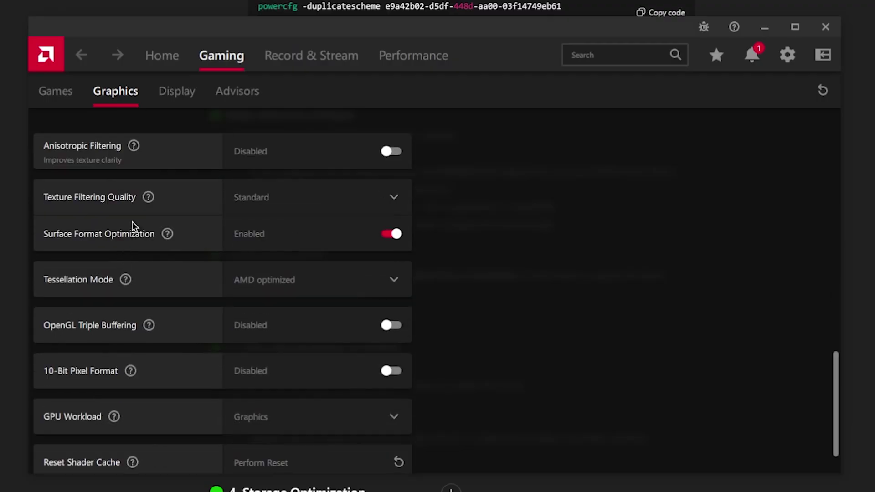
left_click(337, 196)
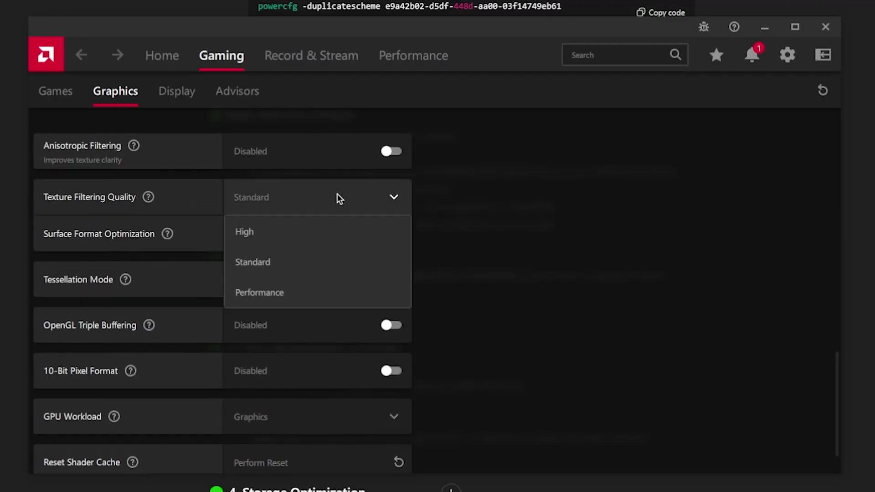
left_click(288, 294)
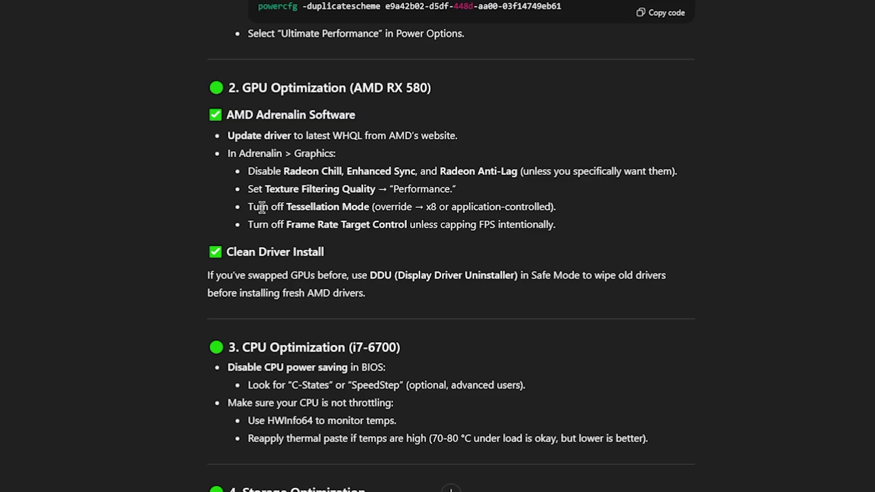
Following the guide's tessellation advice, set Tessellation Mode to Override application settings with a Maximum Tessellation Level of 8x
left_click_drag(248, 208, 335, 208)
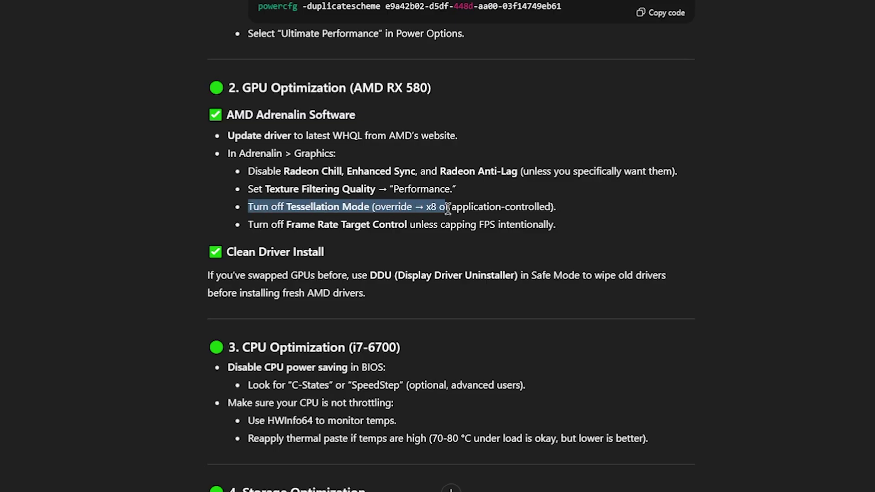
left_click_drag(506, 204, 524, 208)
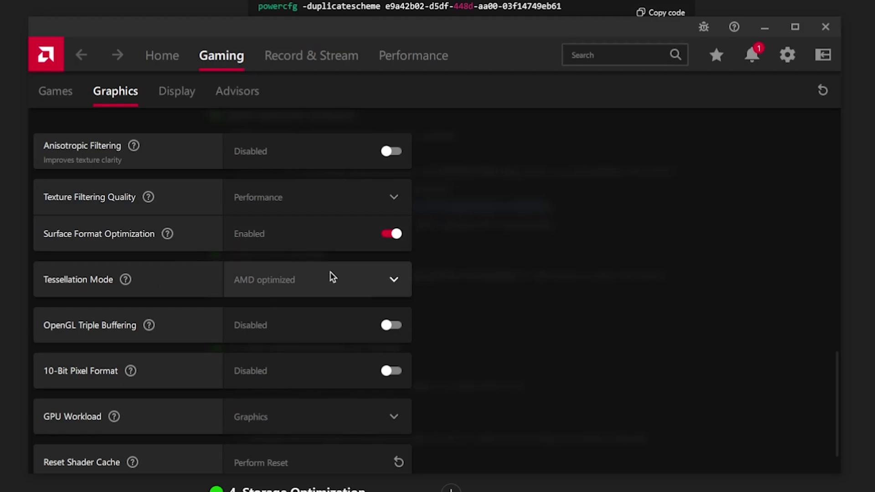
left_click(329, 273)
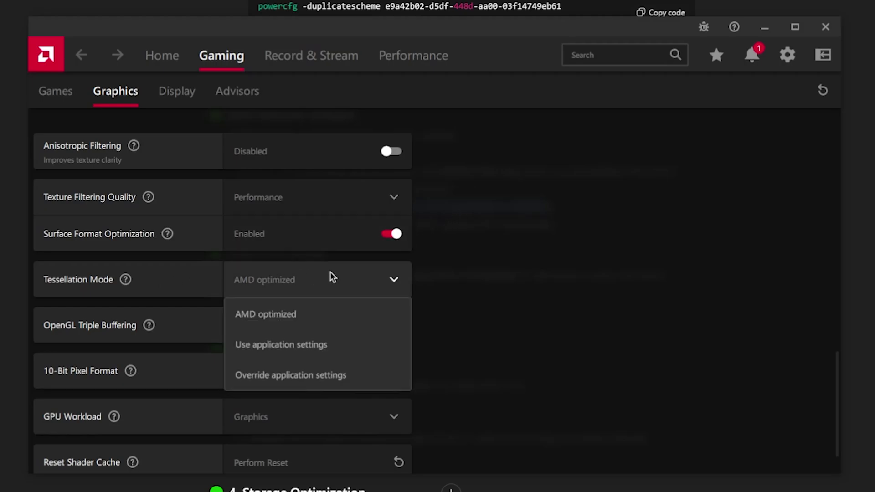
left_click(293, 376)
left_click(308, 328)
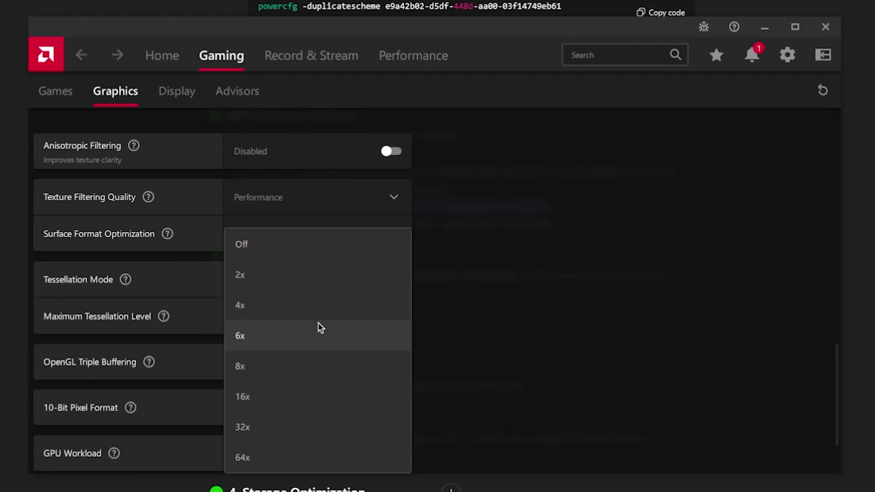
left_click(267, 366)
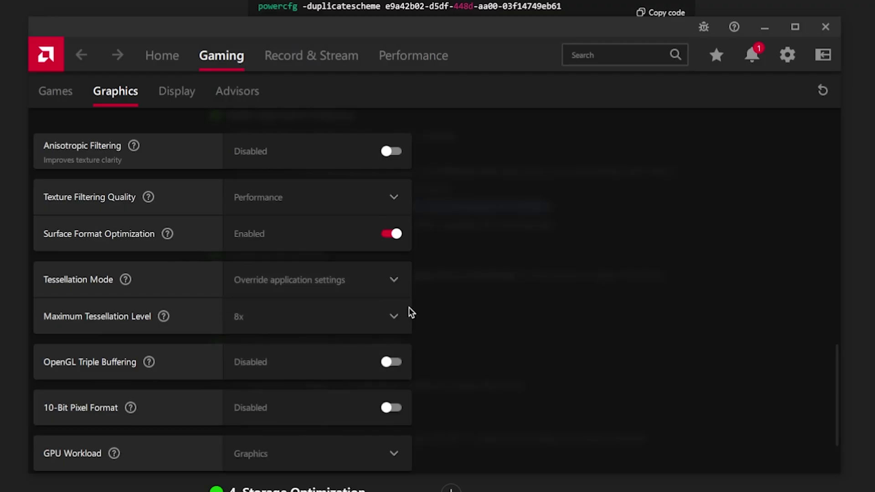
Set Tessellation Mode to Use application settings in the advanced graphics options
left_click(349, 279)
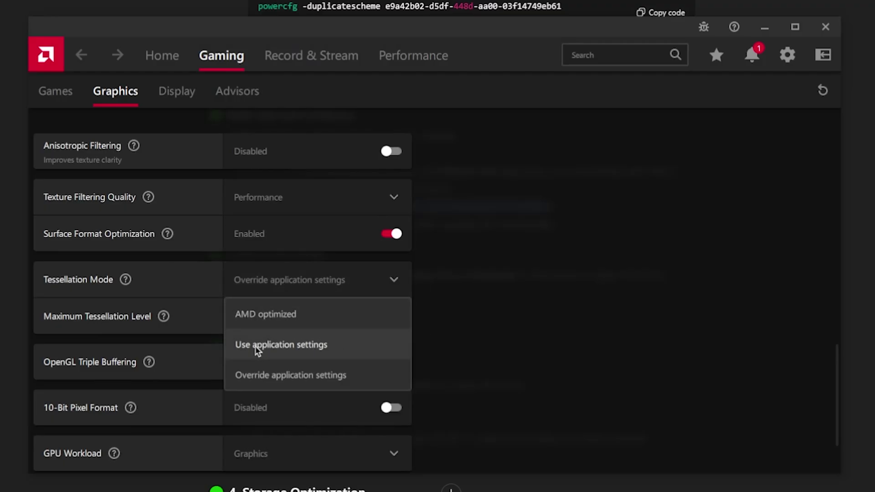
left_click(297, 348)
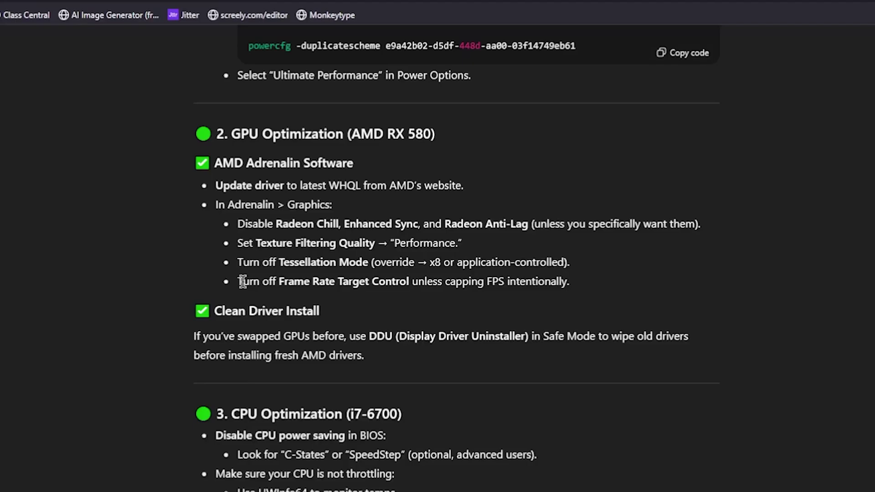
Look for the guide's Frame Rate Target Control option in the Adrenalin graphics settings and read the Clean Driver Install advice about DDU
left_click_drag(308, 221, 405, 222)
left_click_drag(373, 341, 452, 343)
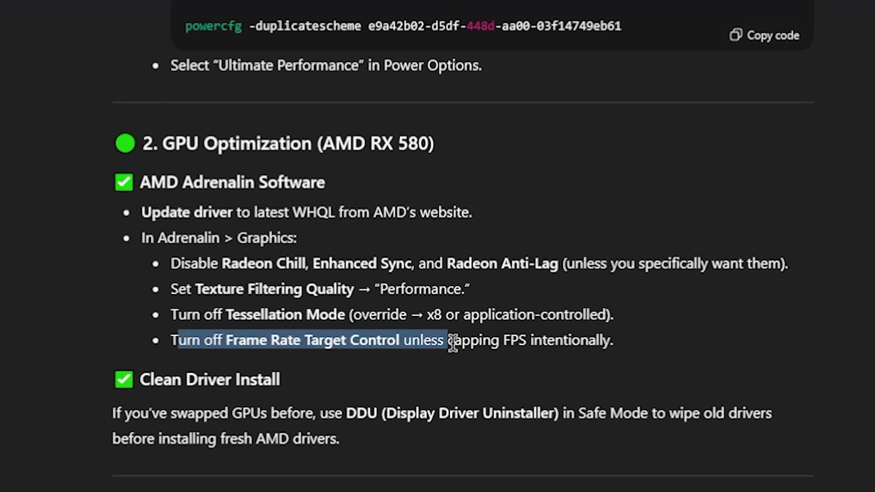
left_click_drag(513, 341, 624, 346)
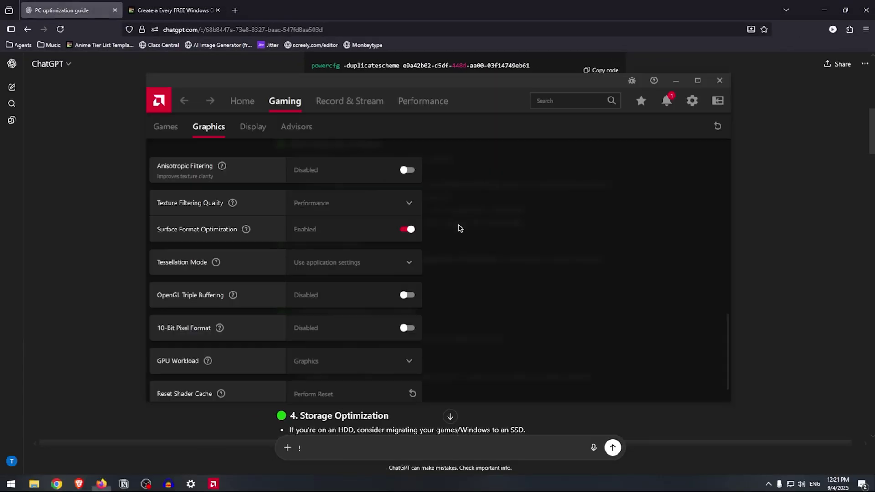
scroll(255, 256, "up", 5)
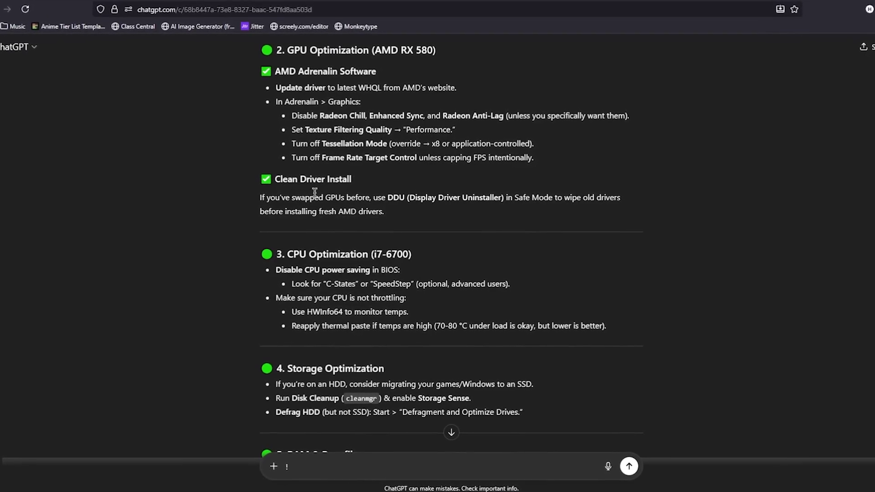
left_click_drag(387, 197, 584, 198)
left_click(524, 207)
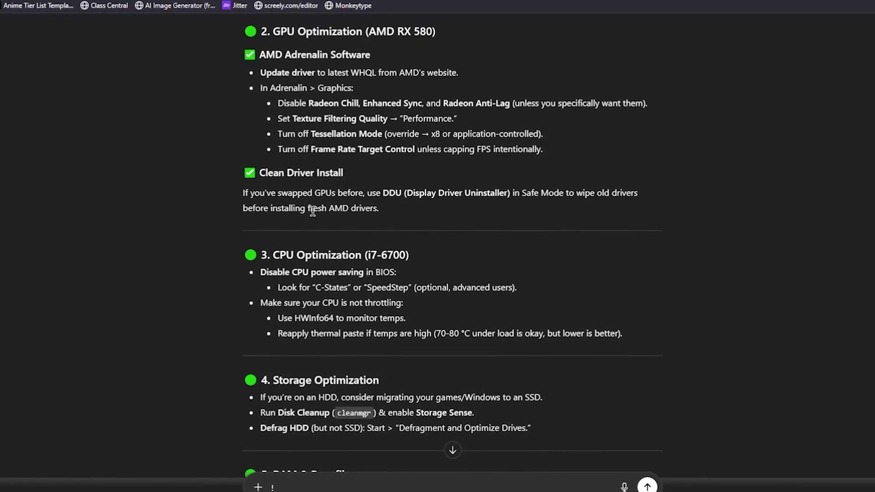
Read the guide's CPU Optimization section, covering C-States and SpeedStep in BIOS, temperature monitoring with HWInfo64 and thermal paste
scroll(312, 210, "down", 5)
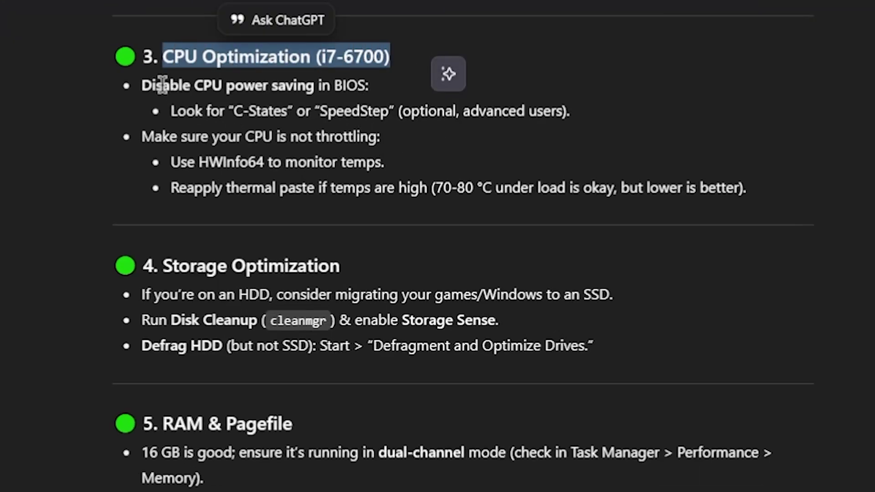
left_click_drag(163, 85, 309, 84)
left_click_drag(234, 111, 289, 111)
left_click_drag(379, 110, 391, 111)
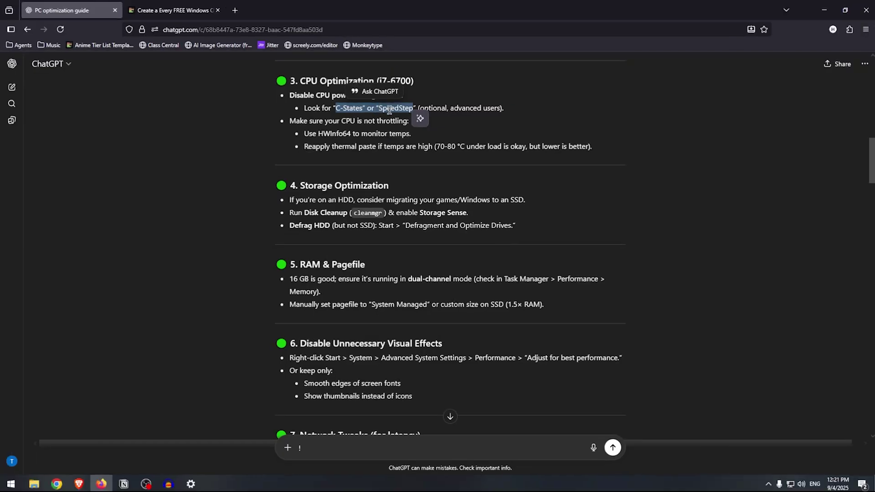
left_click(421, 111)
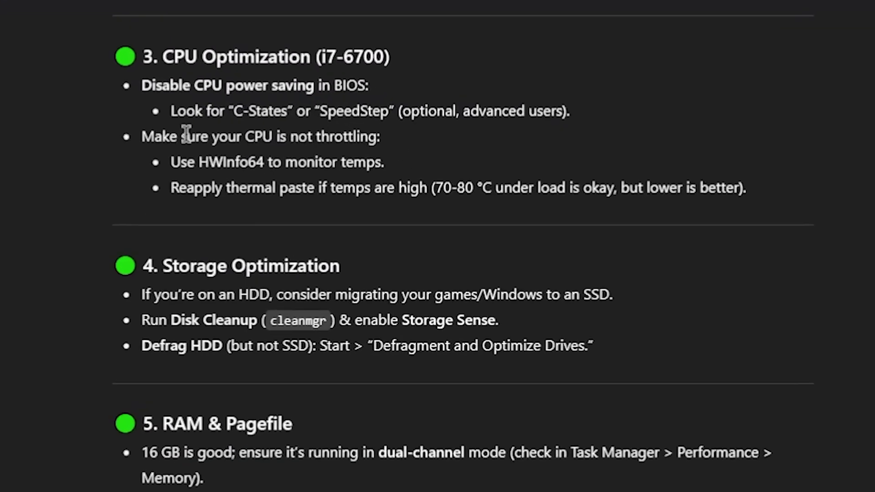
left_click_drag(154, 138, 265, 138)
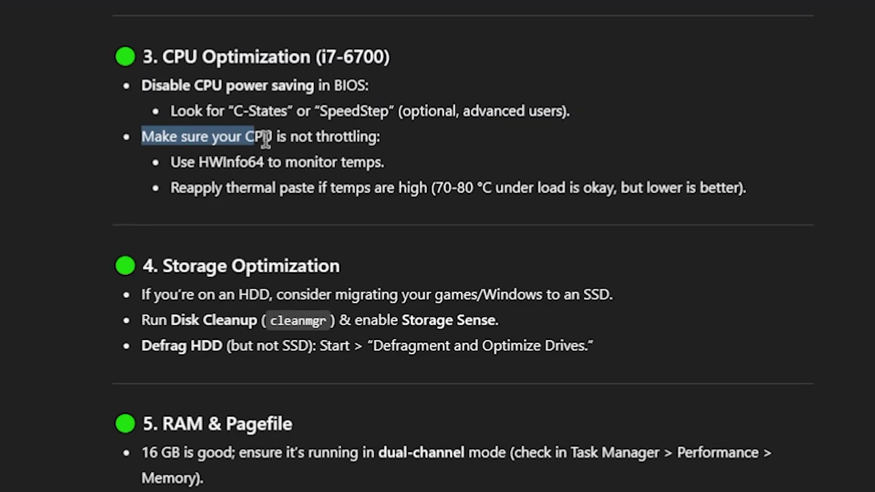
left_click_drag(334, 137, 387, 143)
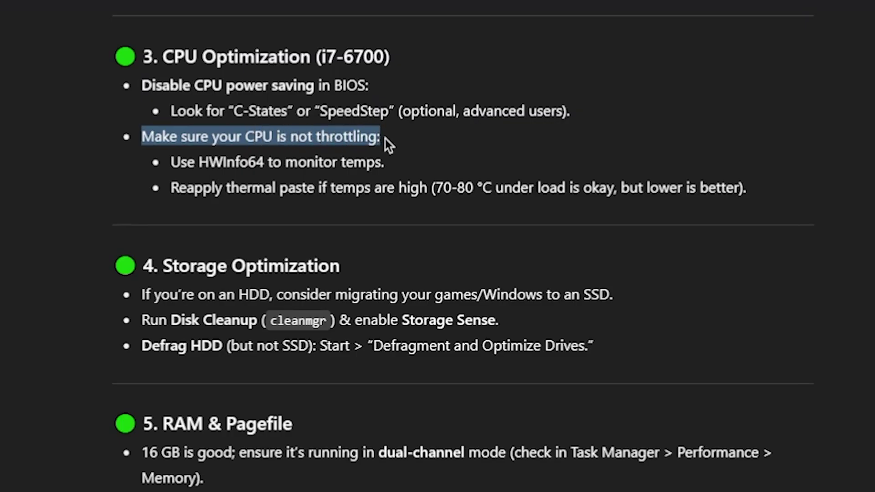
left_click(197, 160)
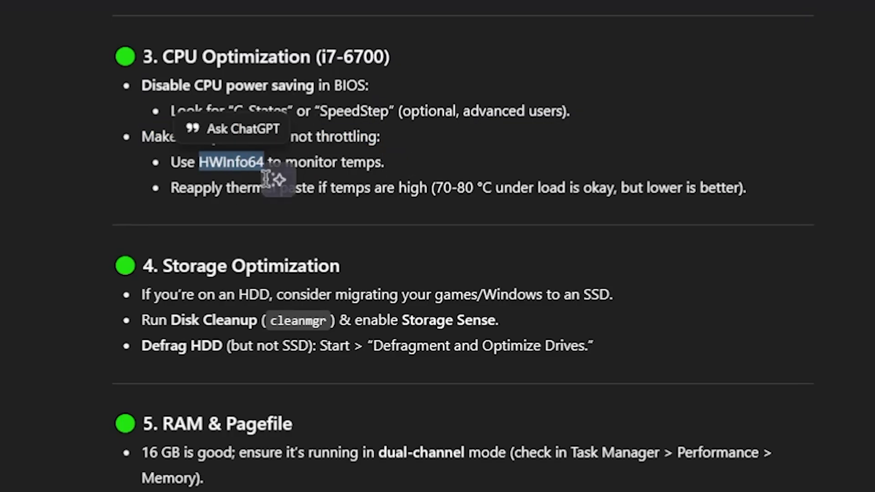
left_click_drag(324, 162, 385, 162)
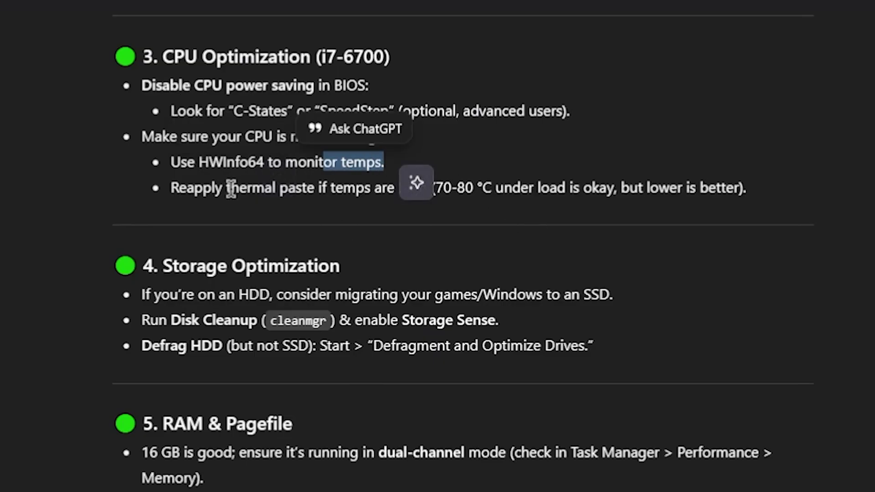
left_click_drag(230, 187, 750, 188)
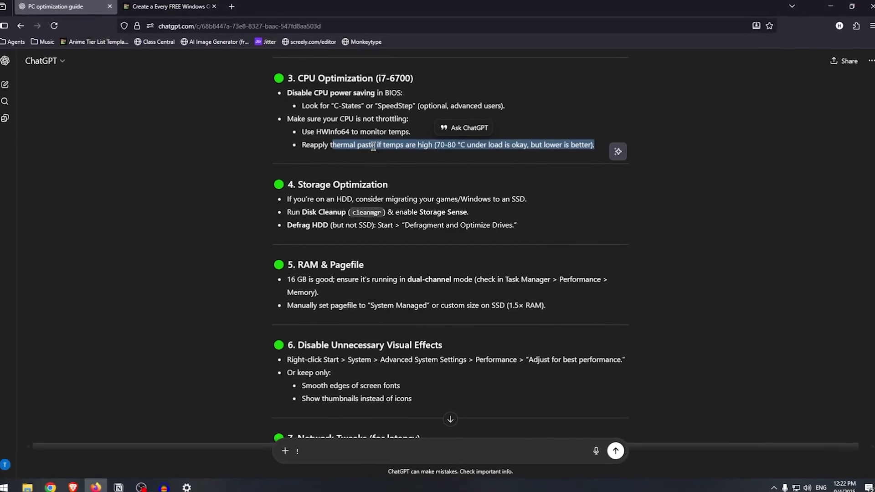
left_click(373, 146)
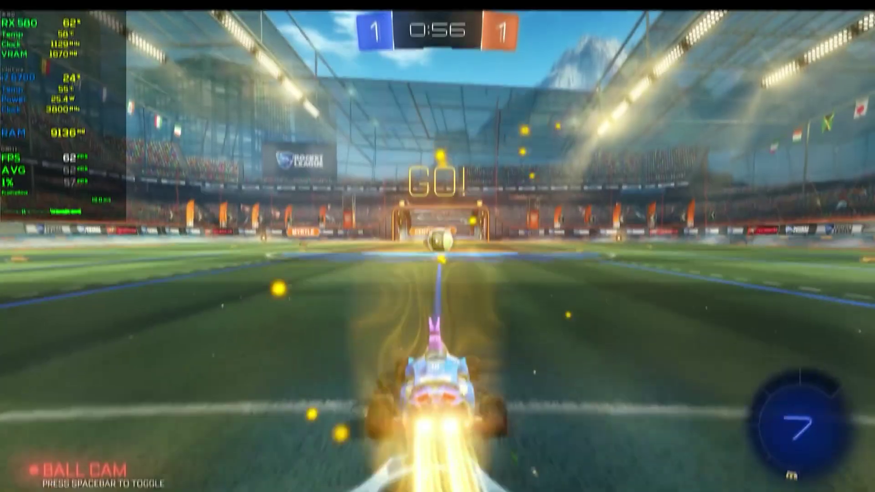
key("w")
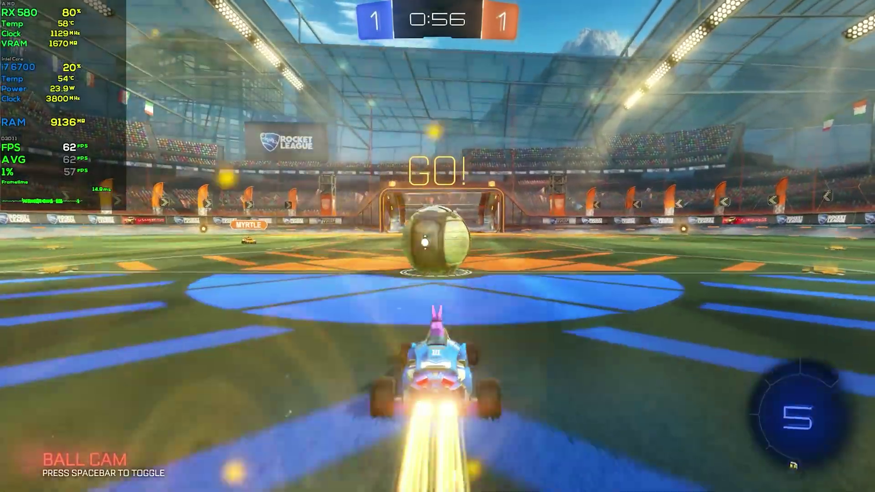
key("w")
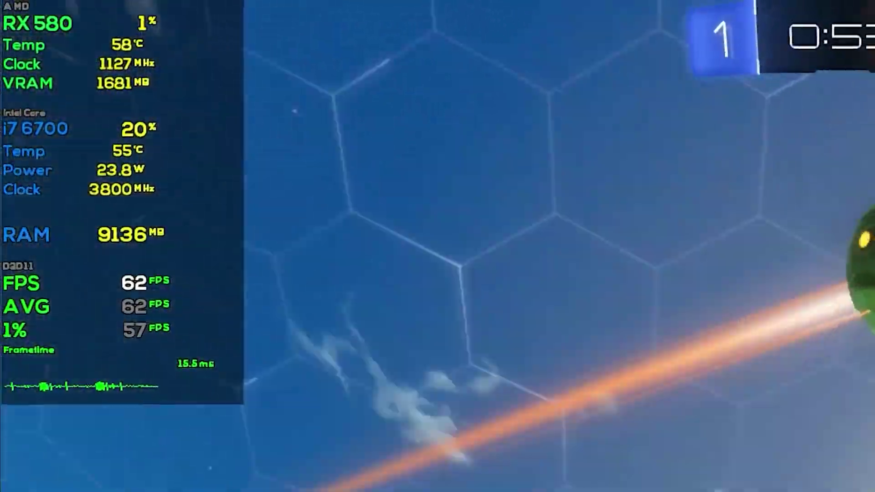
key("w")
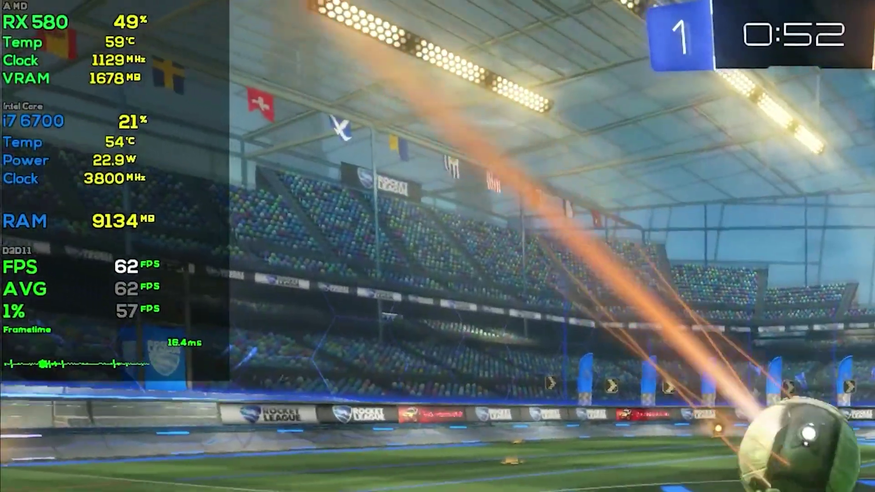
key("w")
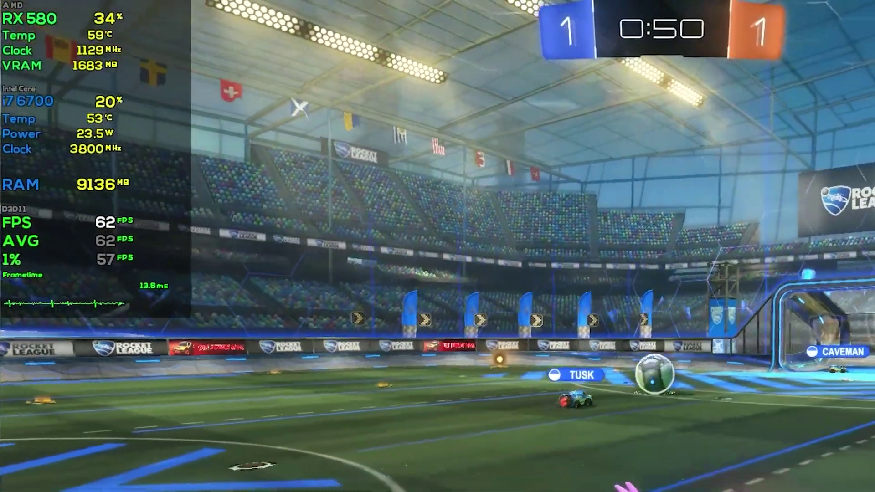
key("w")
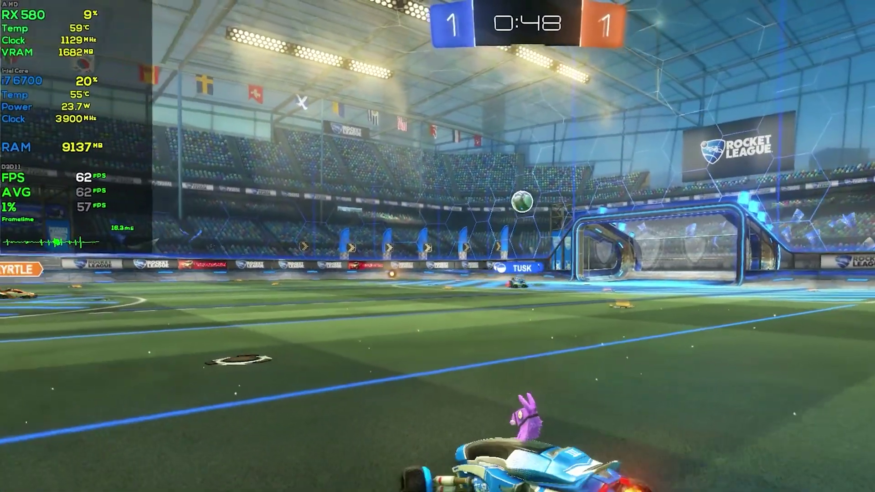
key("w")
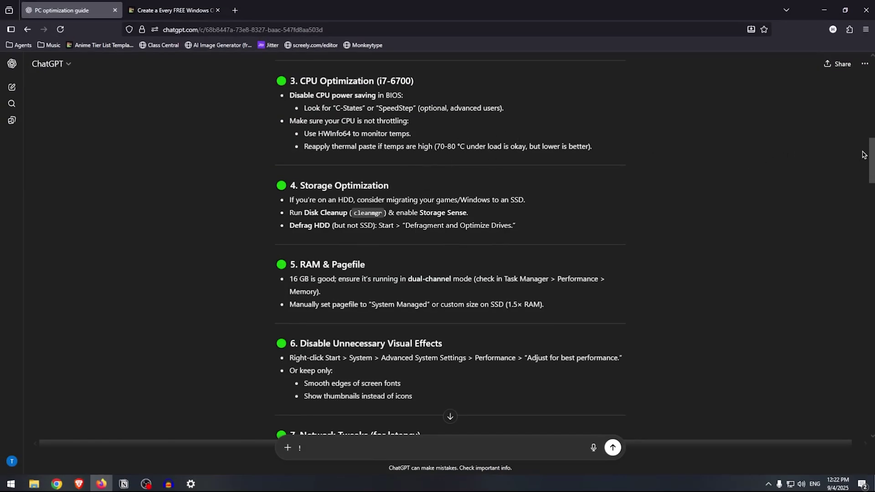
Read the guide's Storage Optimization section, covering migration from HDD to SSD, Disk Cleanup and Storage Sense
scroll(873, 154, "down", 2)
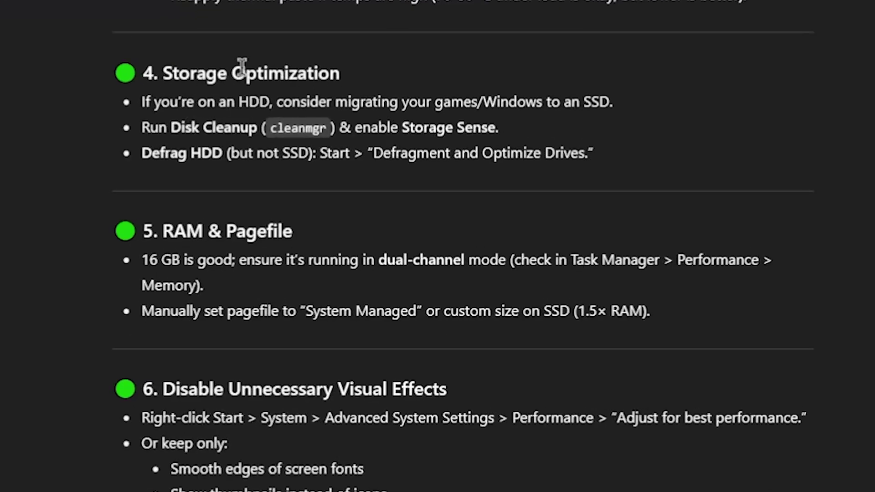
left_click_drag(142, 101, 428, 101)
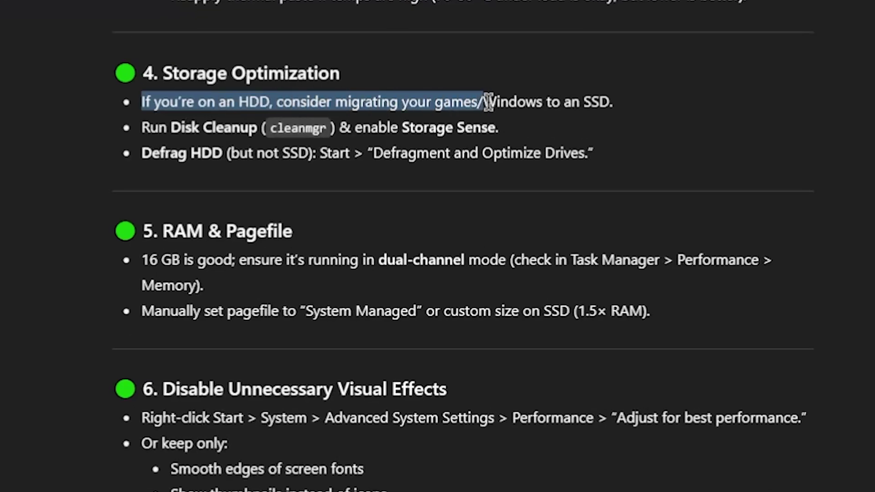
left_click_drag(527, 108, 623, 110)
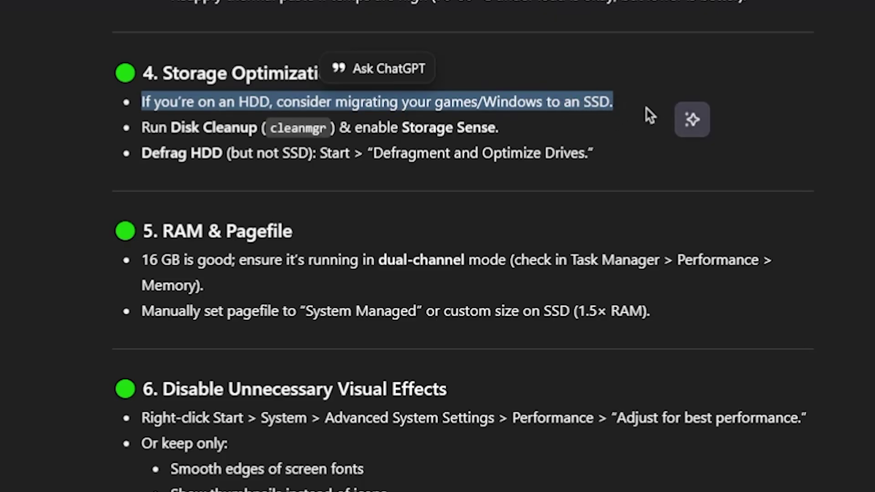
left_click(616, 86)
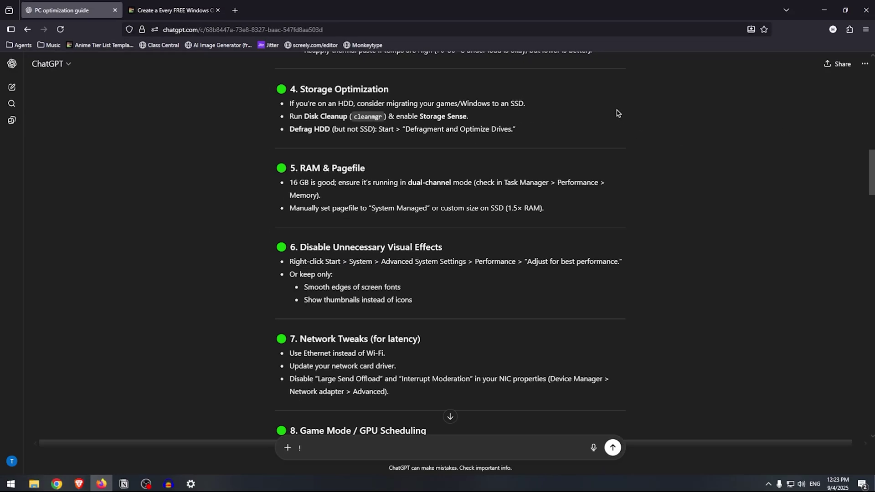
left_click_drag(289, 116, 348, 118)
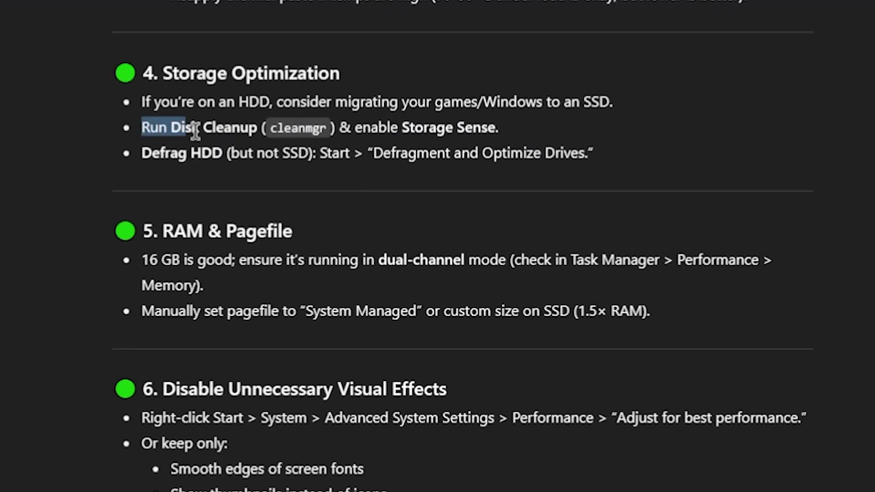
left_click_drag(279, 131, 497, 129)
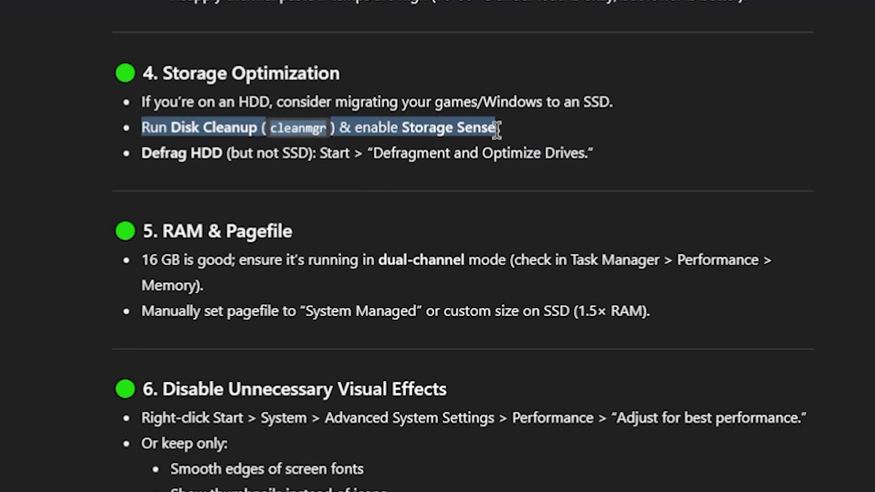
left_click(449, 124)
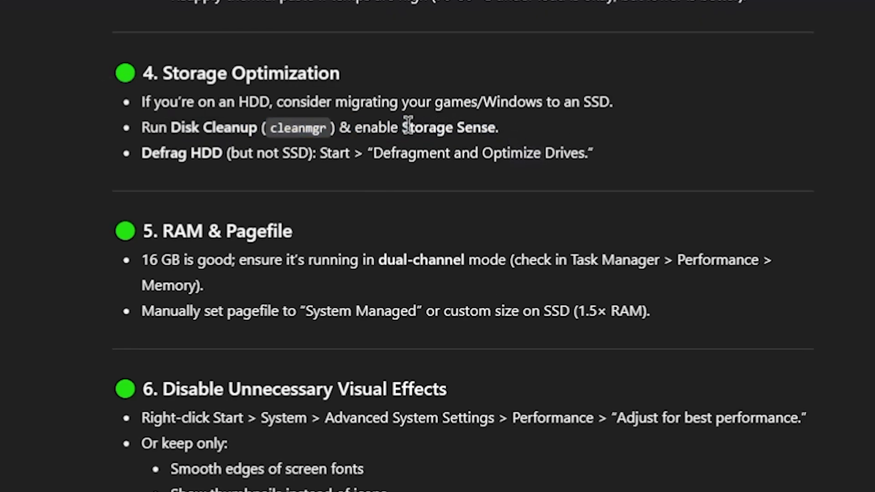
left_click_drag(407, 124, 498, 123)
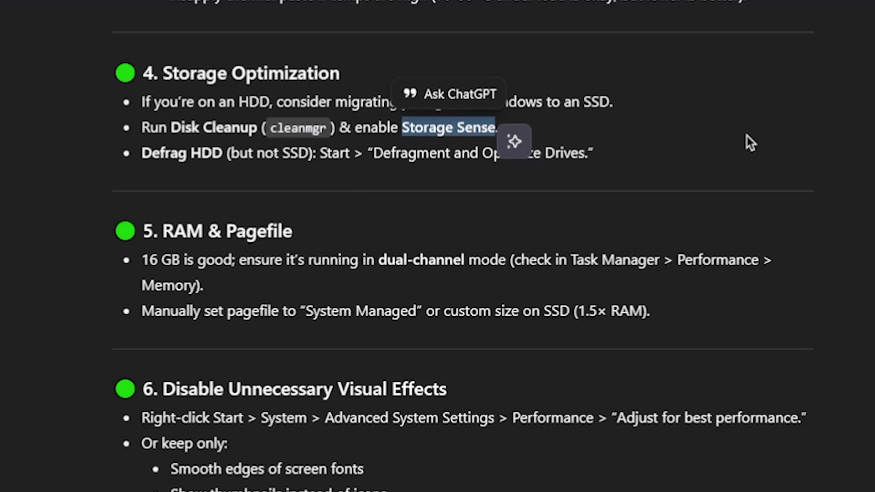
left_click(702, 145)
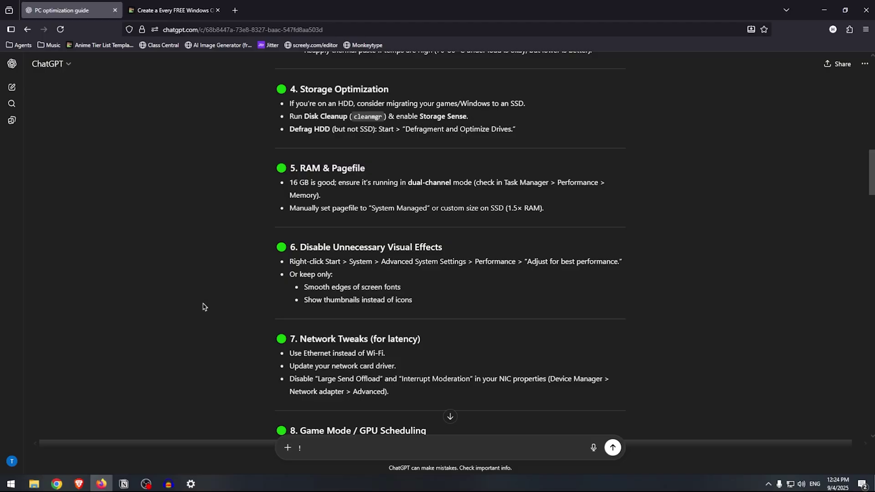
Turn on Storage Sense in the Windows Storage settings and close the settings
key("super")
type("st")
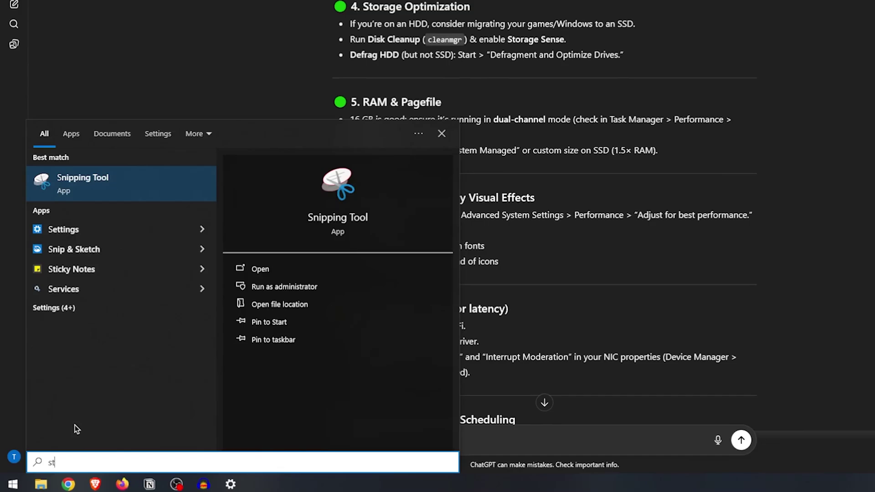
type("orage sense")
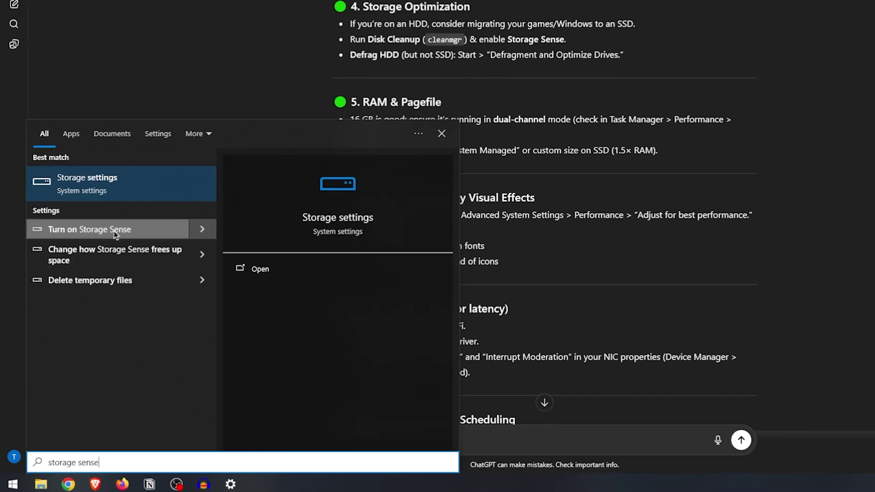
left_click(115, 234)
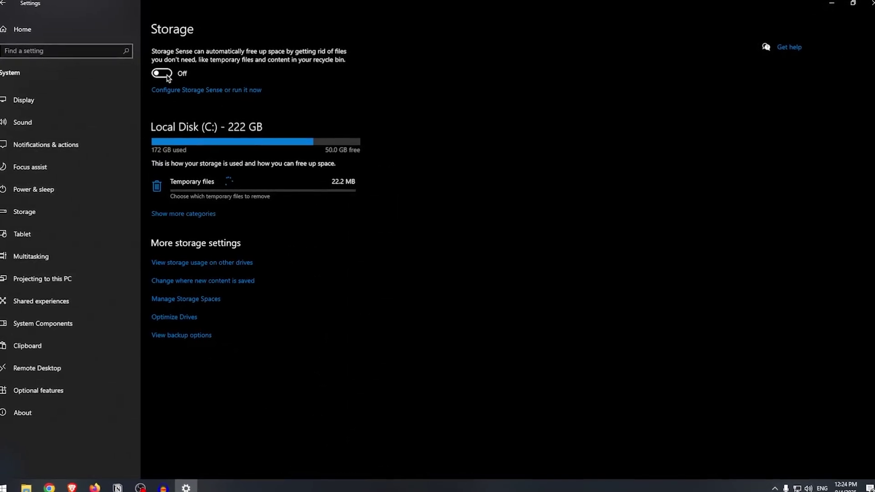
left_click(167, 75)
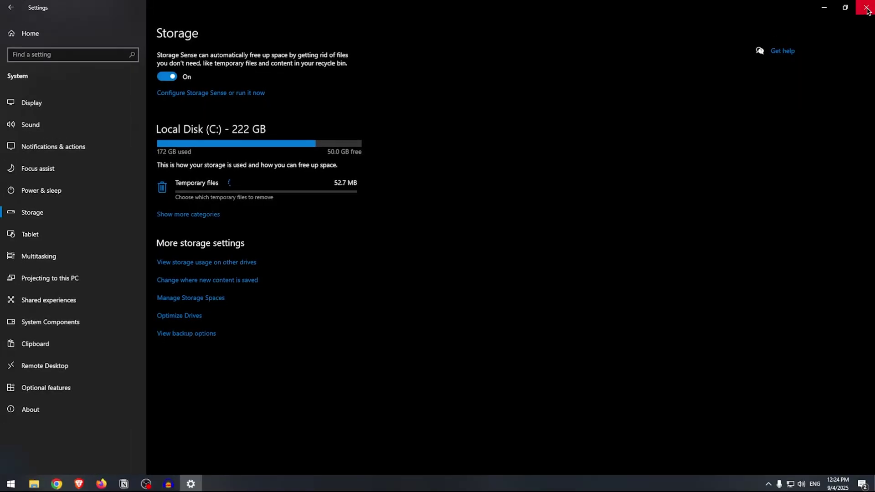
left_click(867, 10)
Run Disk Cleanup on drive C:, also including Windows error reports and Delivery Optimization Files but leaving out DirectX Shader Cache
left_click(4, 485)
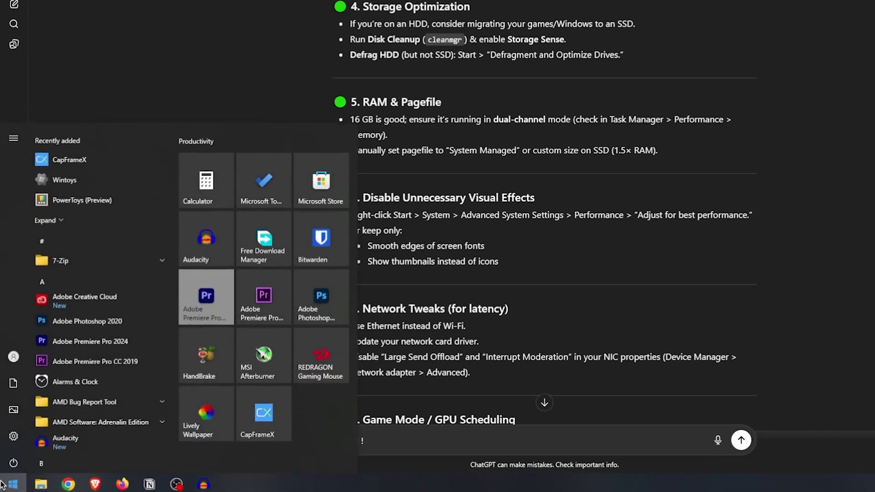
type("disk cle")
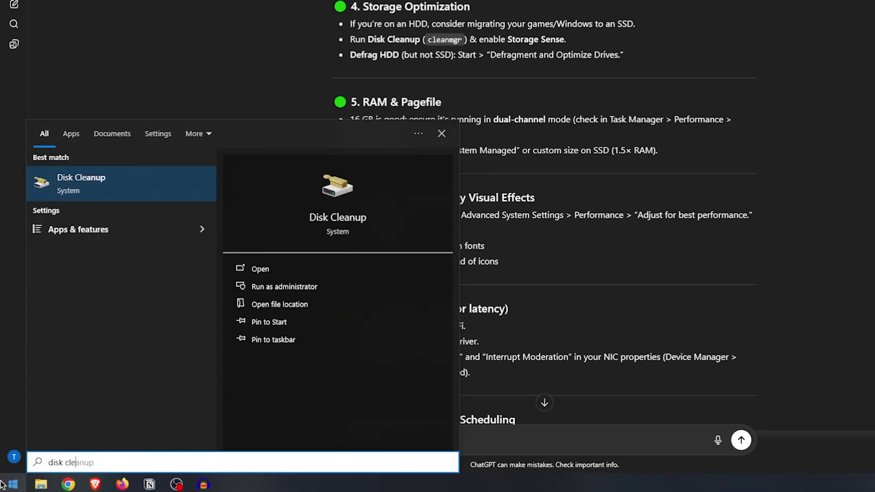
left_click(81, 182)
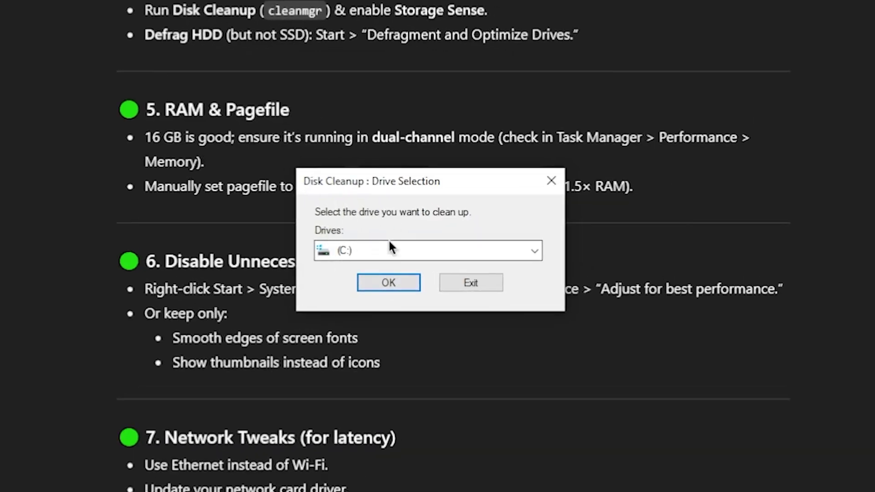
left_click(412, 284)
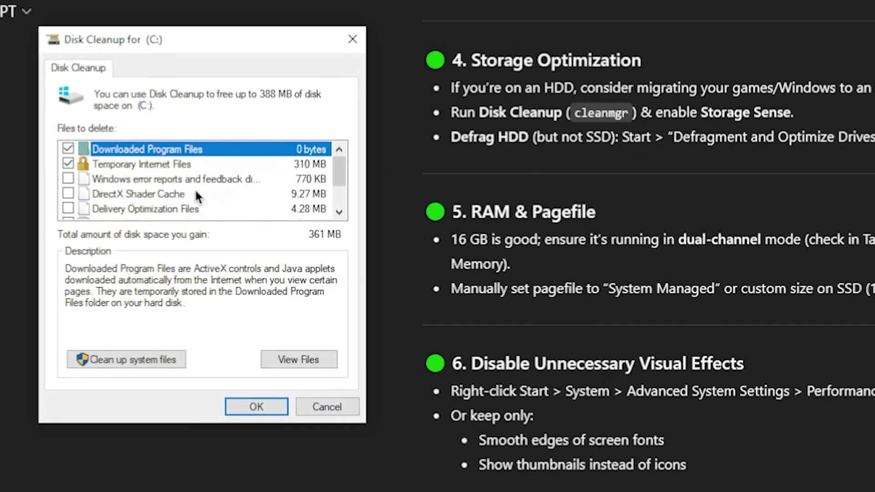
scroll(197, 195, "down", 2)
scroll(197, 195, "up", 2)
key("Down")
key("Down")
key("Down")
key("Down")
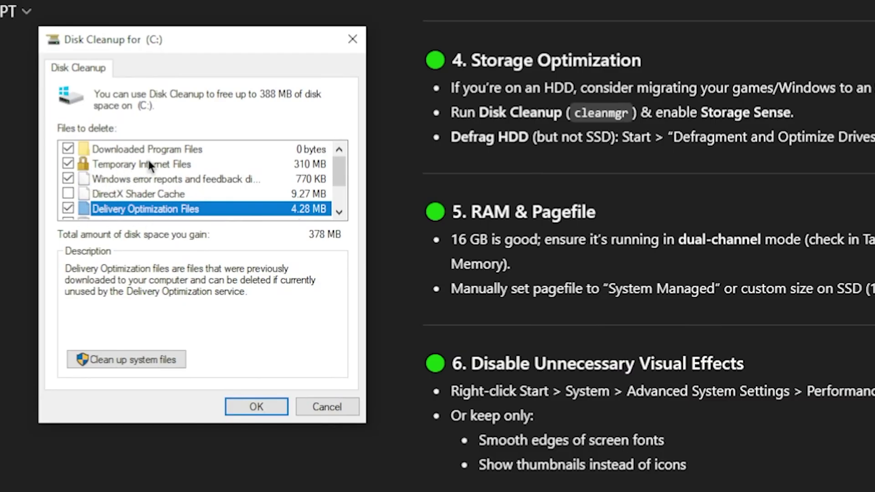
left_click(254, 405)
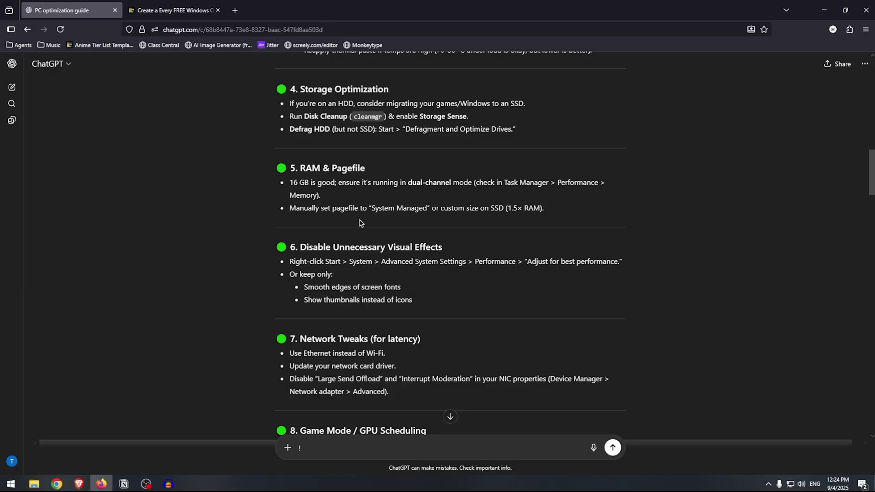
Read the guide's RAM & Pagefile section and check the memory slots used in Task Manager's memory performance details
scroll(199, 246, "down", 2)
left_click_drag(165, 115, 332, 115)
left_click(356, 132)
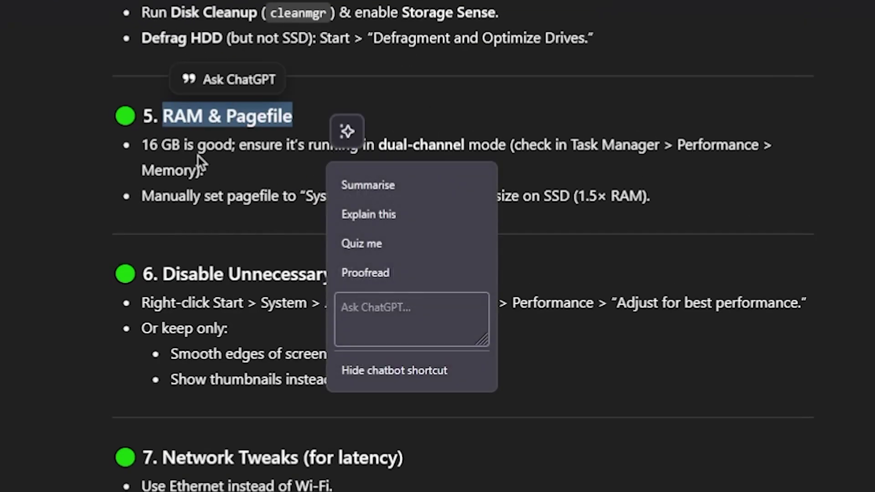
left_click(198, 157)
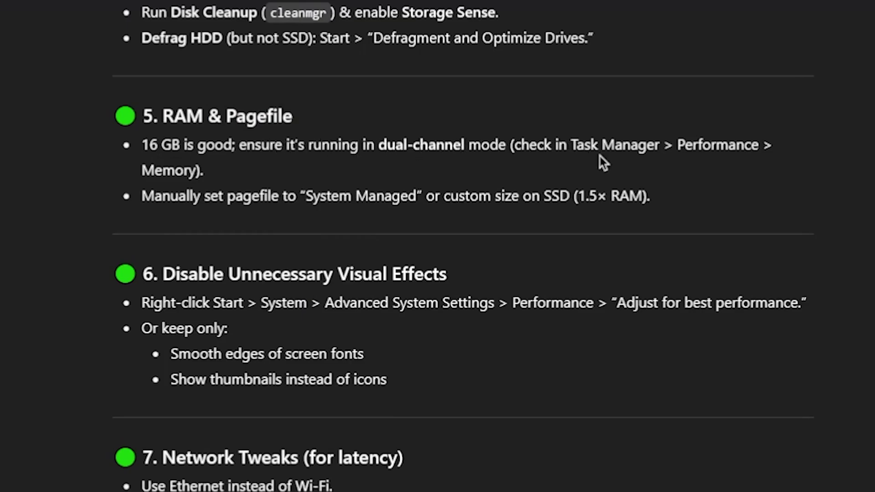
right_click(551, 483)
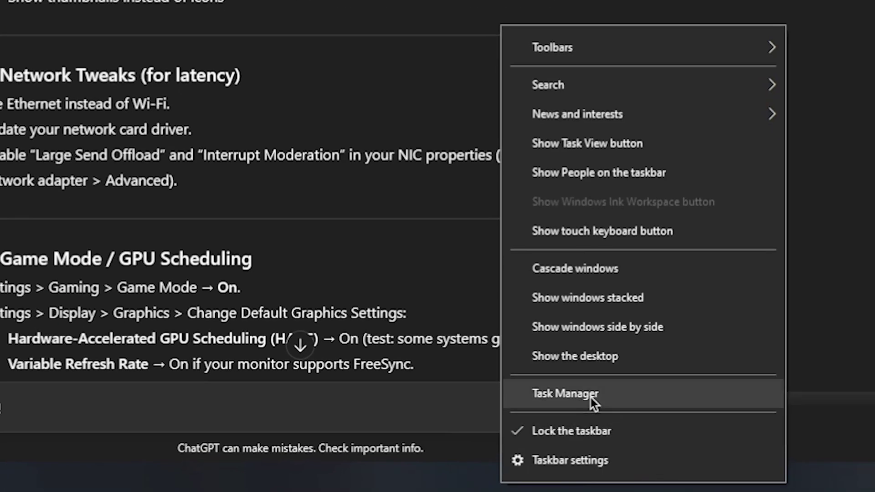
left_click(596, 424)
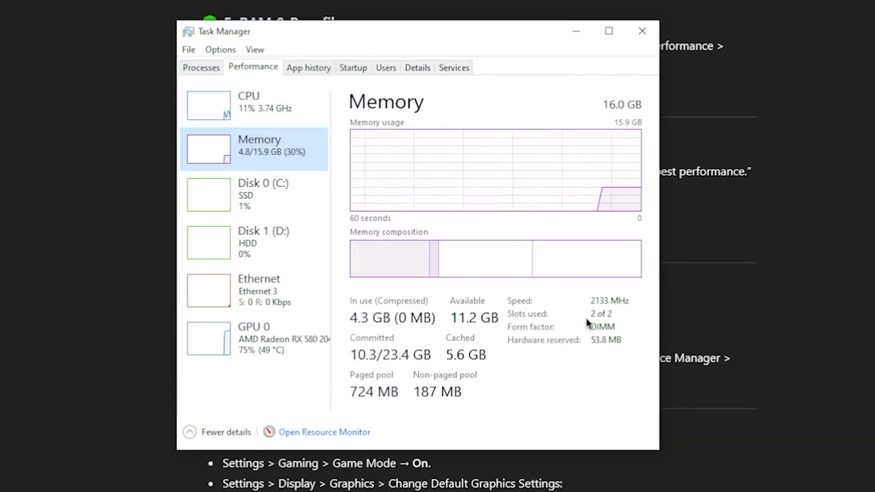
mouse_move(607, 319)
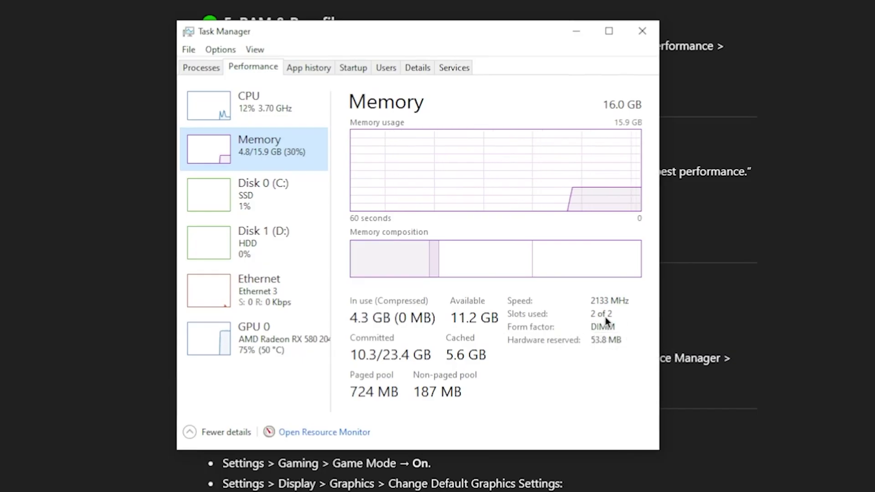
left_click(640, 32)
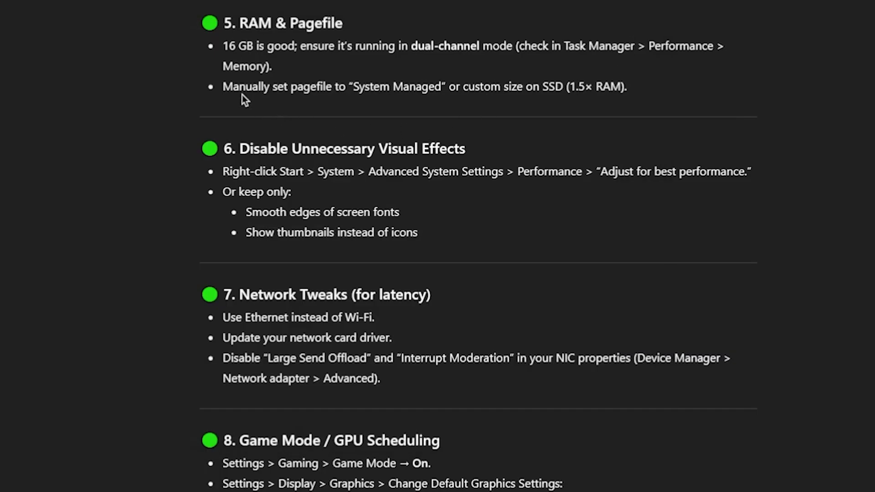
left_click_drag(223, 86, 667, 82)
left_click(594, 88)
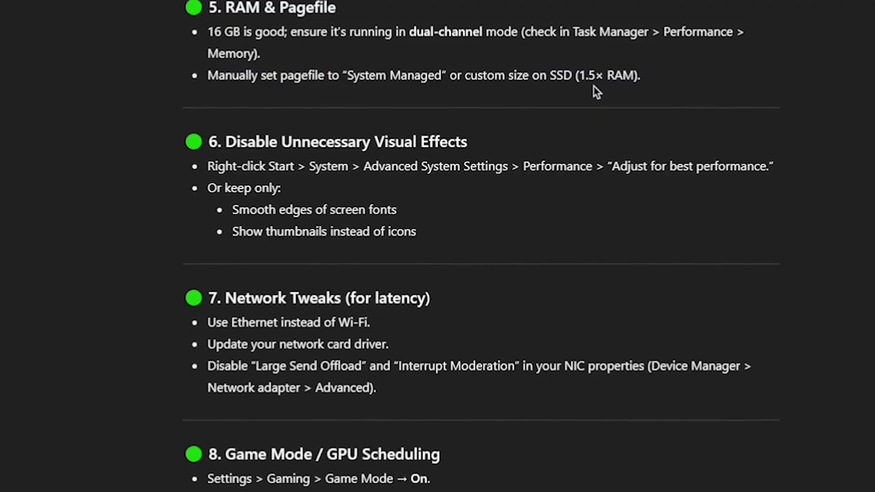
left_click_drag(582, 75, 639, 74)
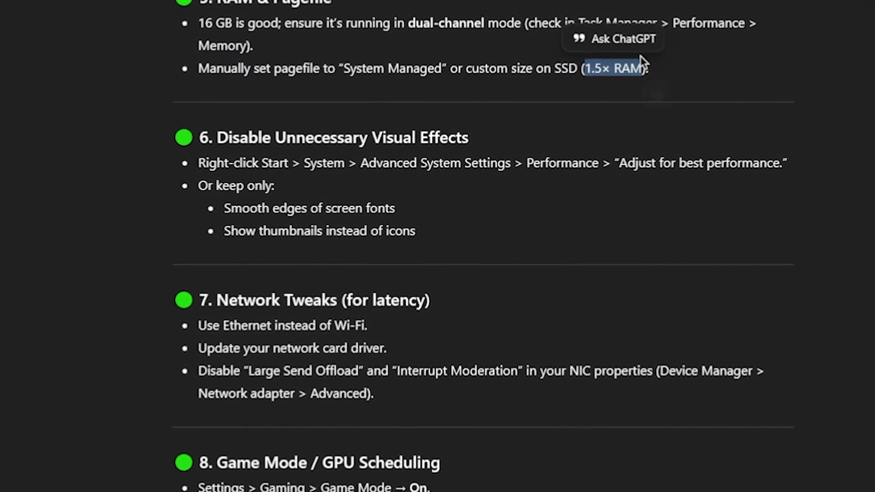
left_click(562, 81)
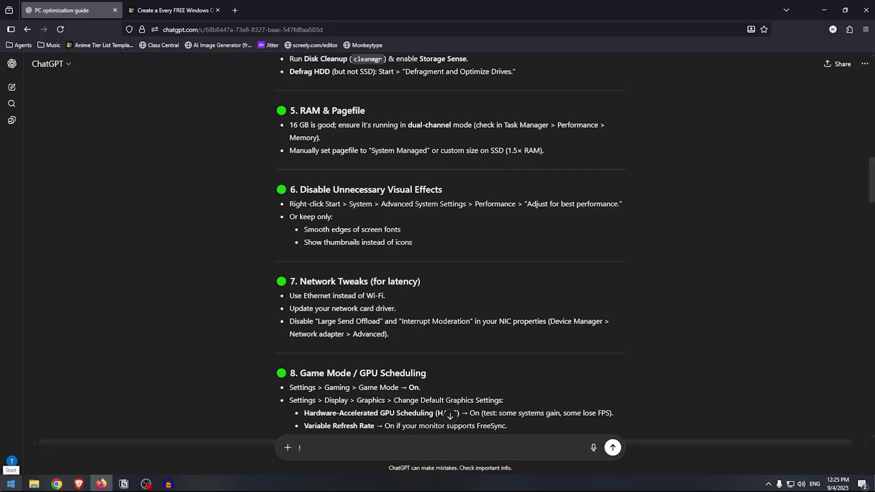
Set the paging file of drive C: to System managed size in the advanced performance options' virtual memory settings
left_click(11, 484)
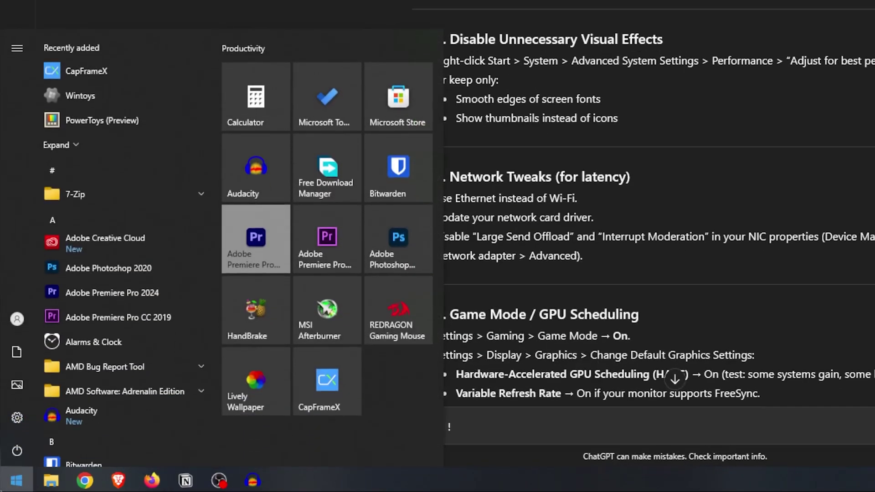
type("advanced")
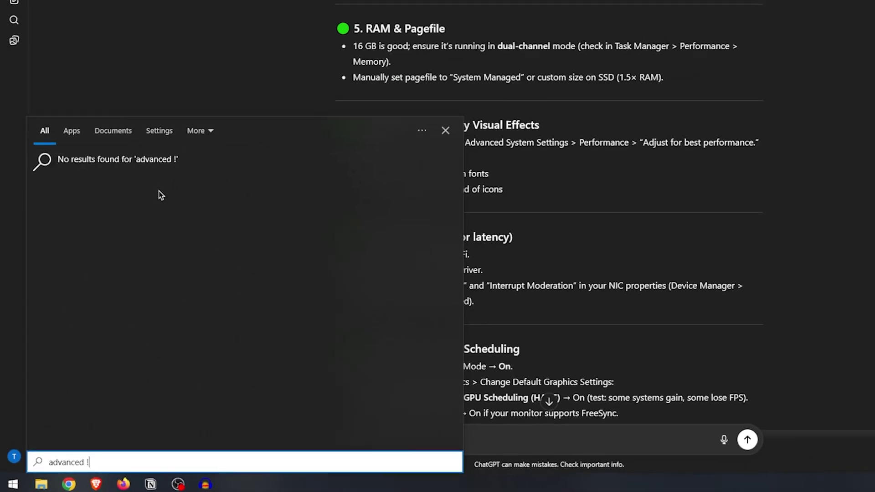
left_click(193, 121)
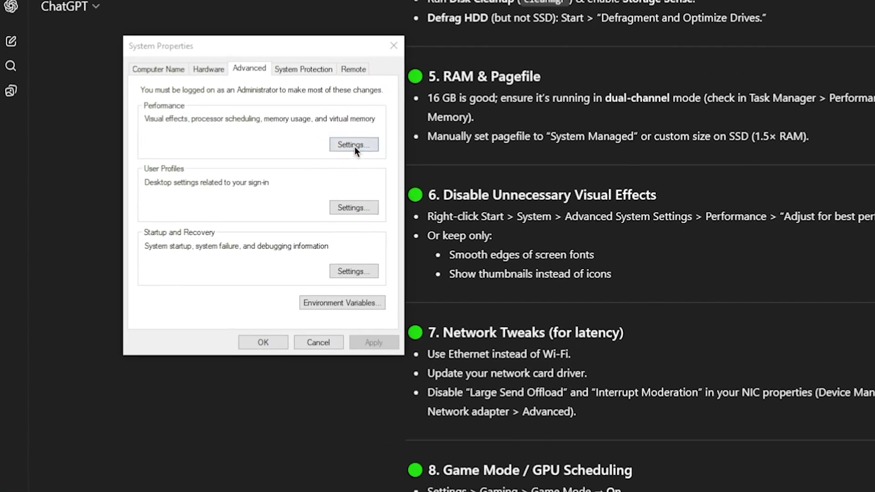
left_click(354, 149)
left_click(231, 101)
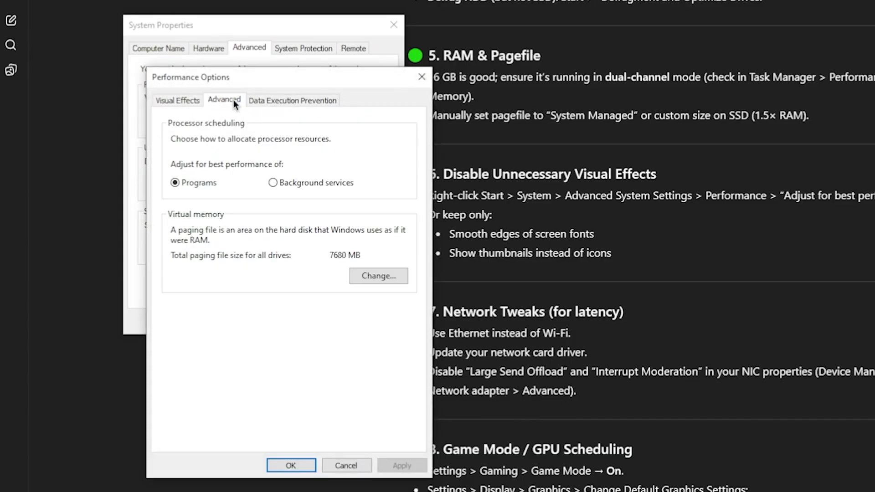
left_click(384, 277)
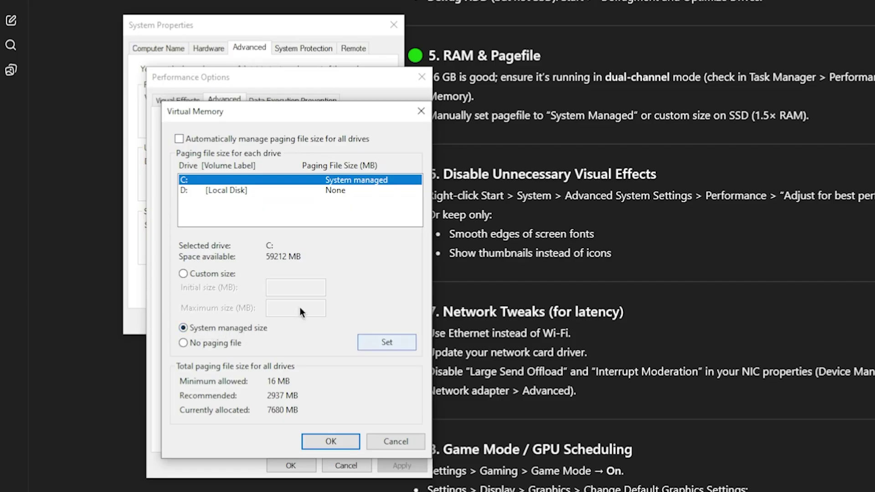
left_click(387, 343)
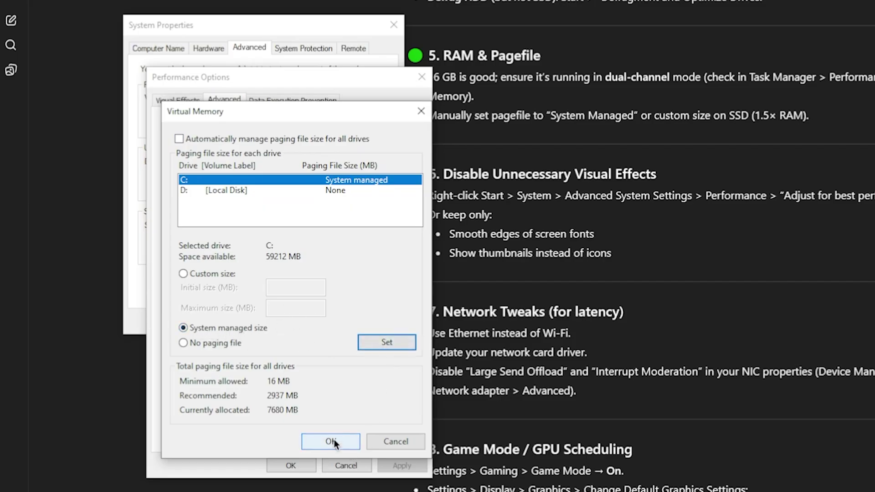
left_click(333, 440)
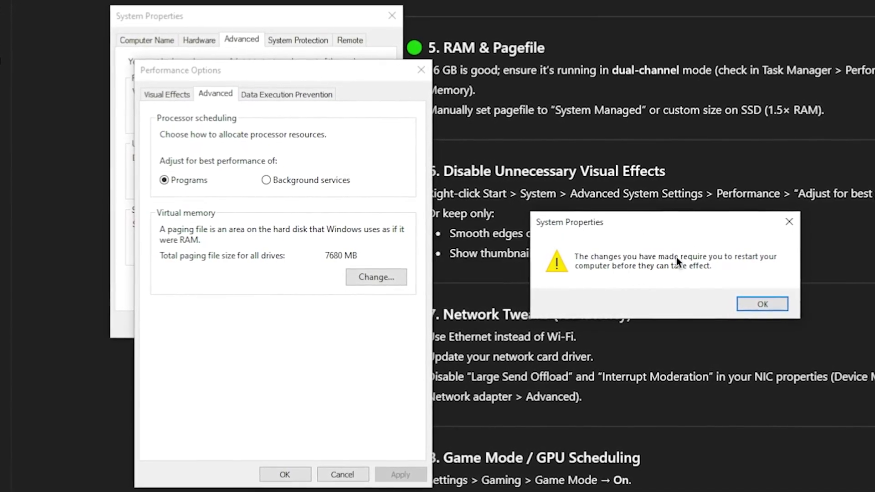
left_click(764, 304)
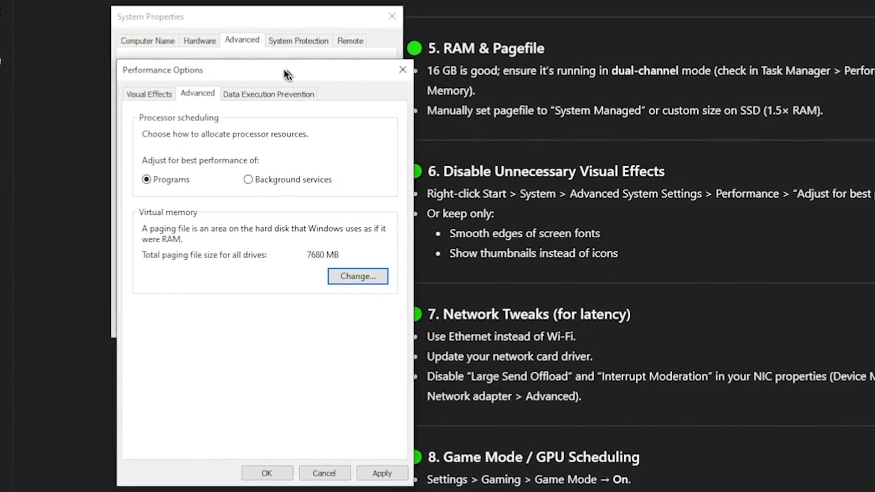
Adjust visual effects for best performance, keeping only smooth screen fonts, thumbnails instead of icons and icon label drop shadows, and apply the system properties
left_click_drag(285, 72, 231, 72)
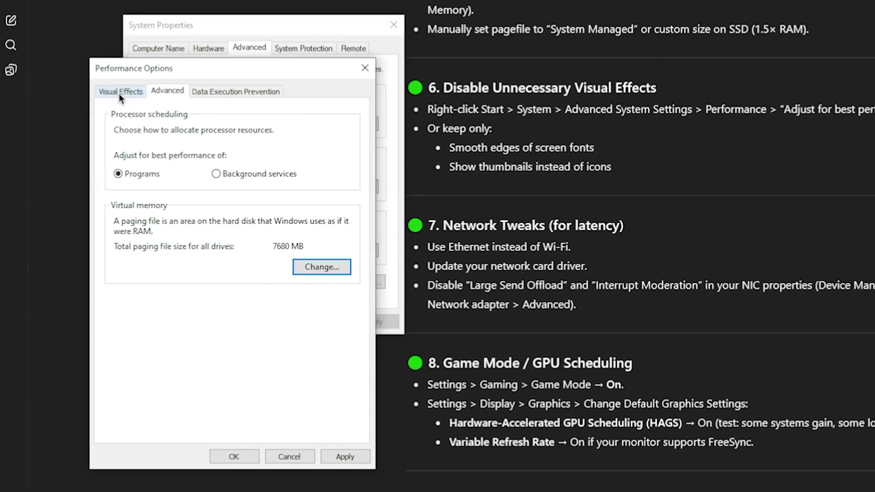
left_click(120, 92)
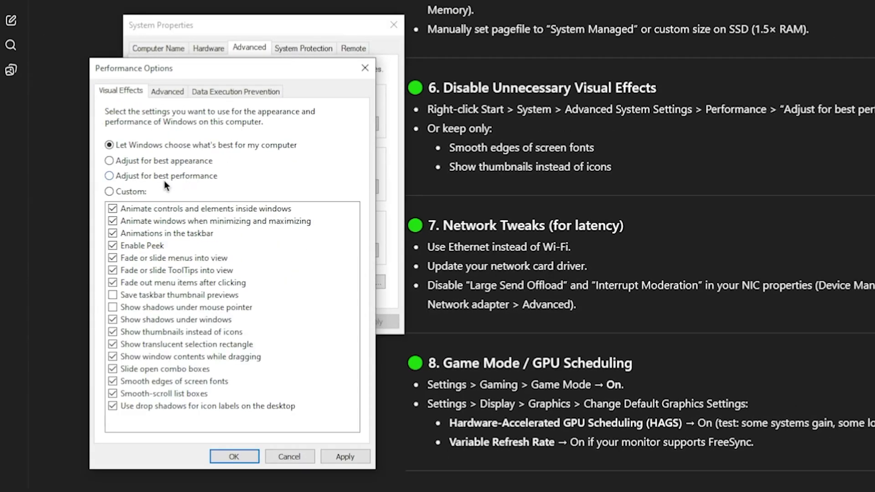
left_click(175, 175)
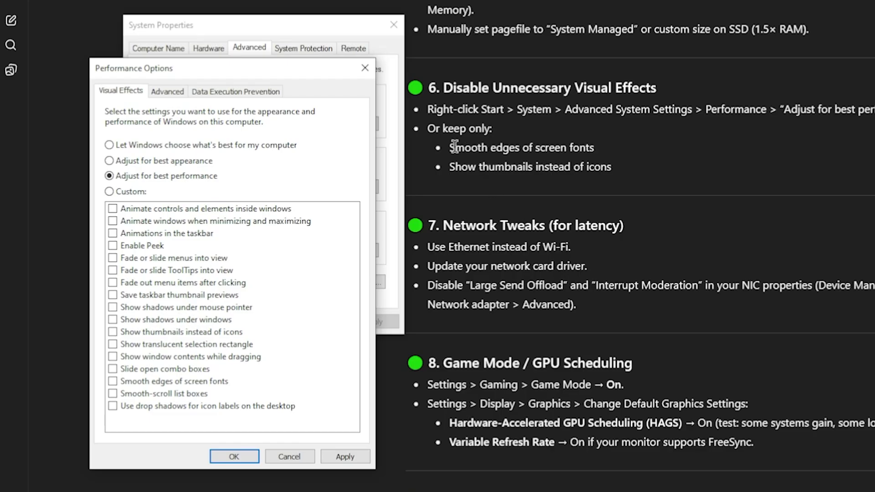
left_click(114, 382)
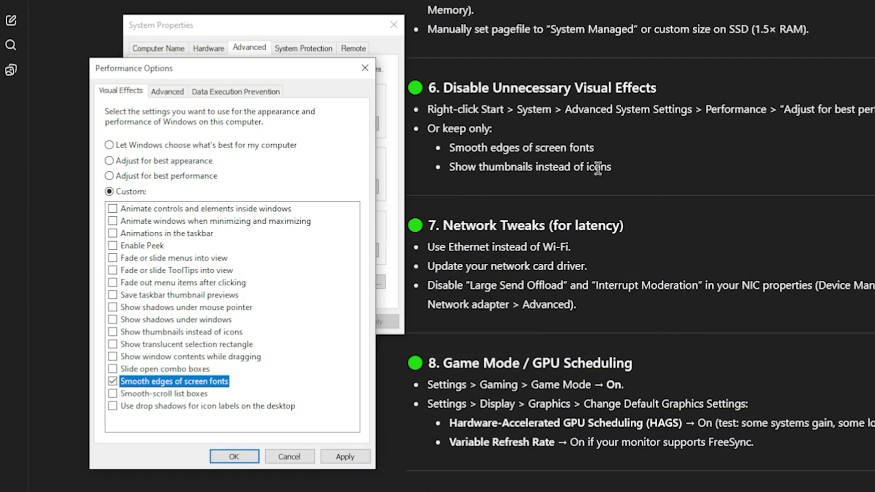
left_click(163, 333)
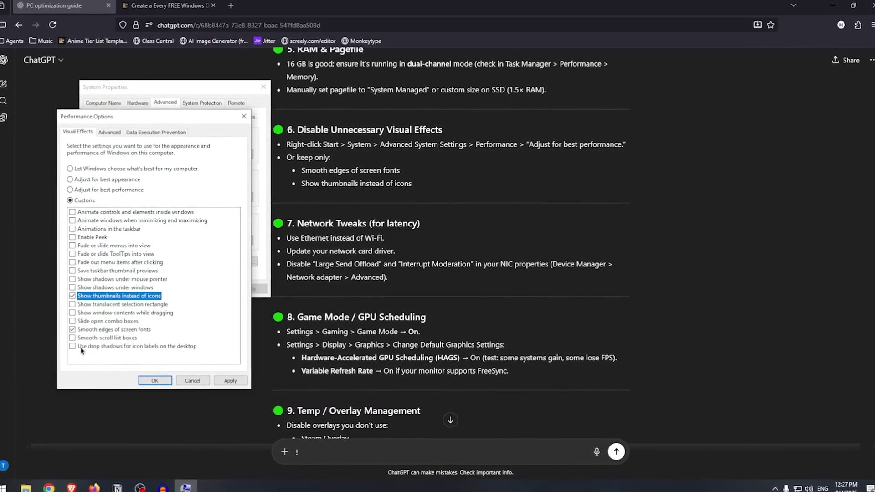
left_click(86, 348)
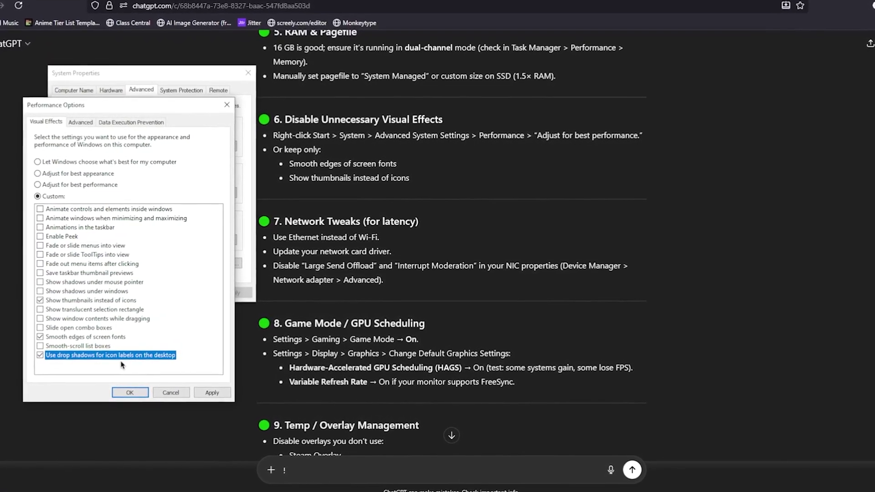
left_click(127, 395)
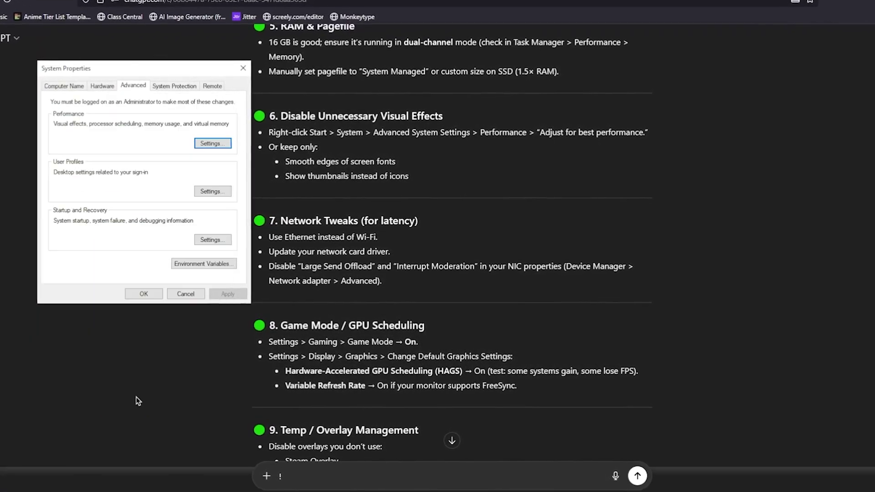
left_click(139, 295)
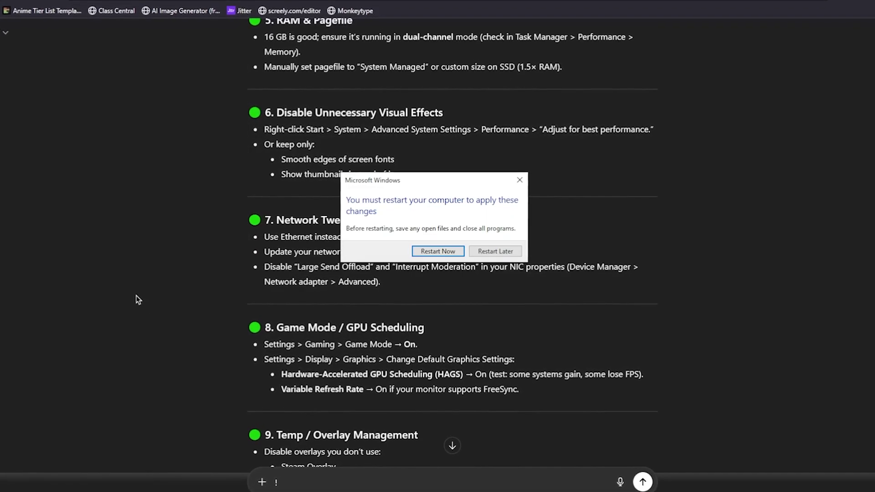
Postpone the restart and read the guide's Network Tweaks advice on using Ethernet and updating the network card driver
left_click(506, 250)
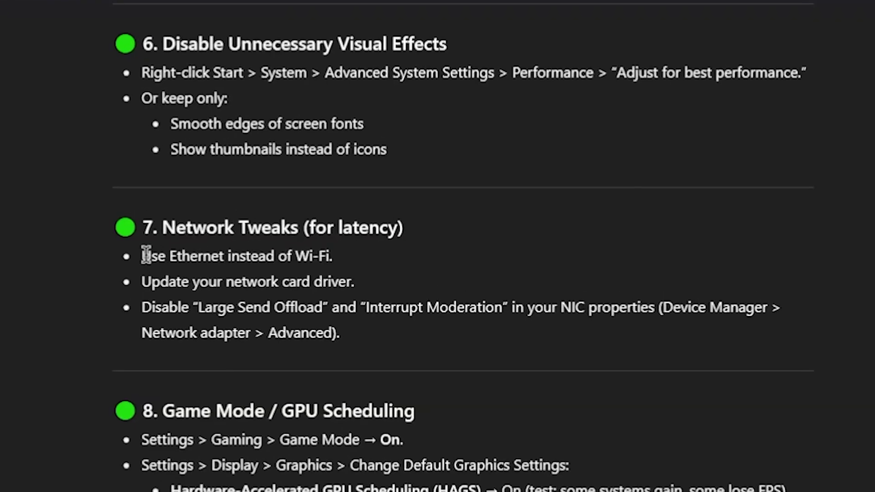
left_click_drag(146, 255, 322, 258)
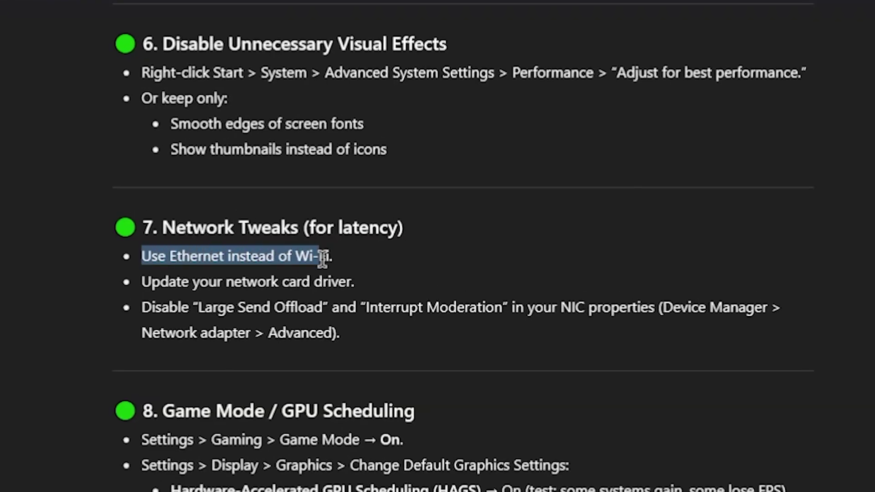
left_click(507, 260)
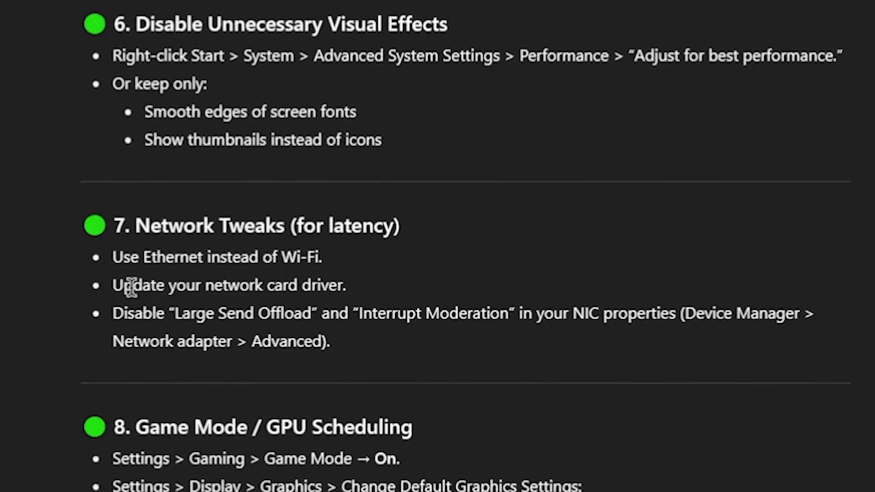
left_click_drag(114, 285, 370, 287)
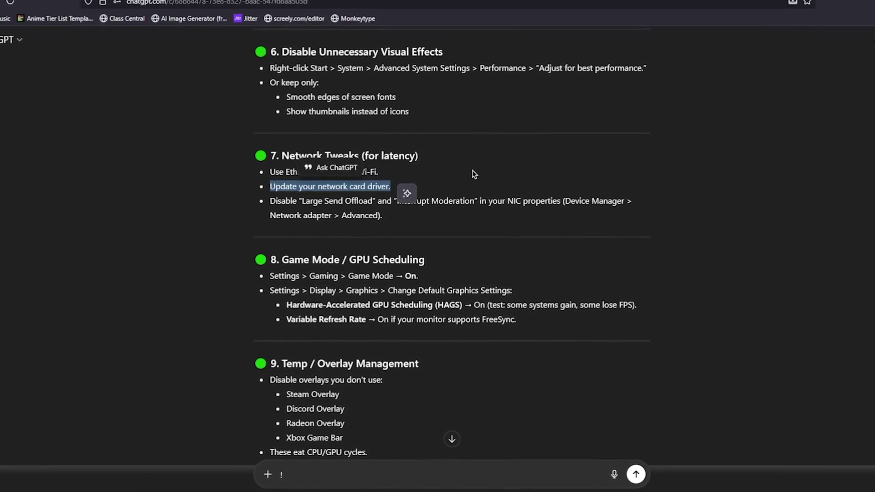
left_click(433, 160)
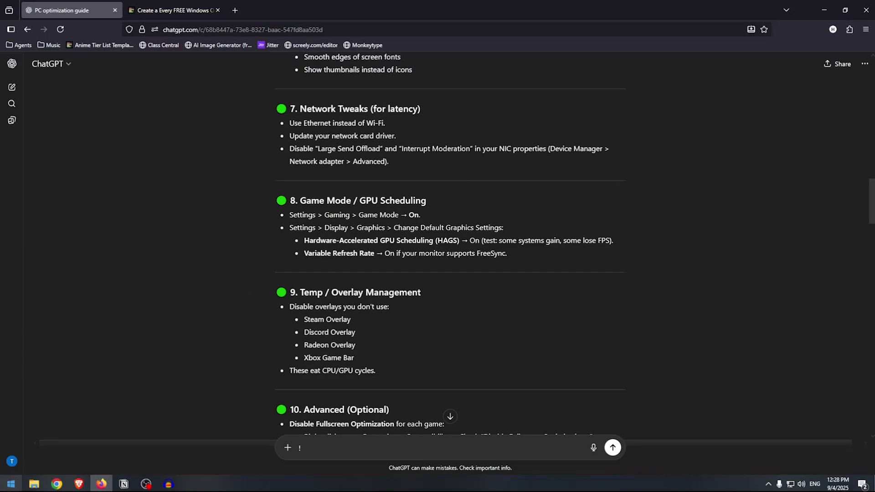
Search Windows for "device" and open Device Manager
left_click(10, 484)
type("!")
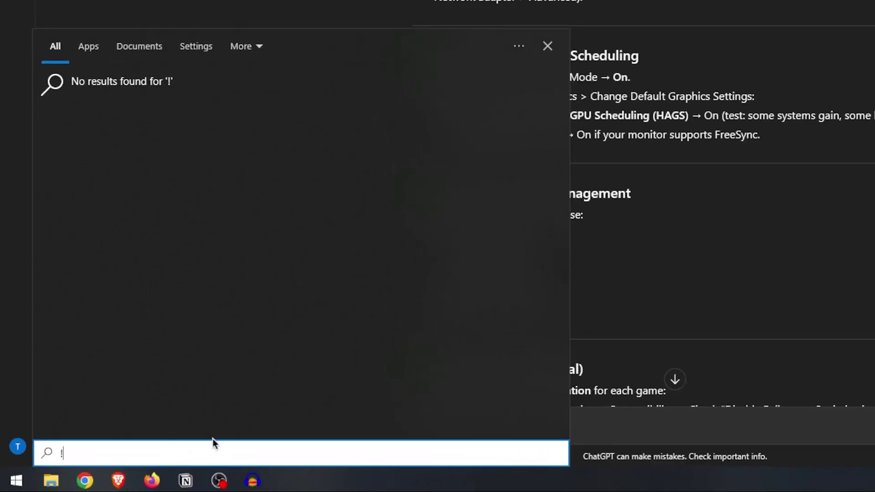
key("BackSpace")
type("device")
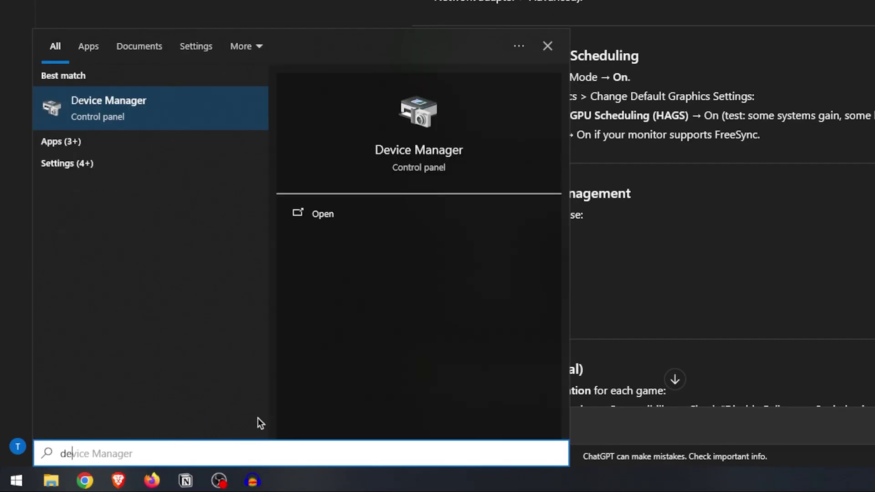
left_click(163, 107)
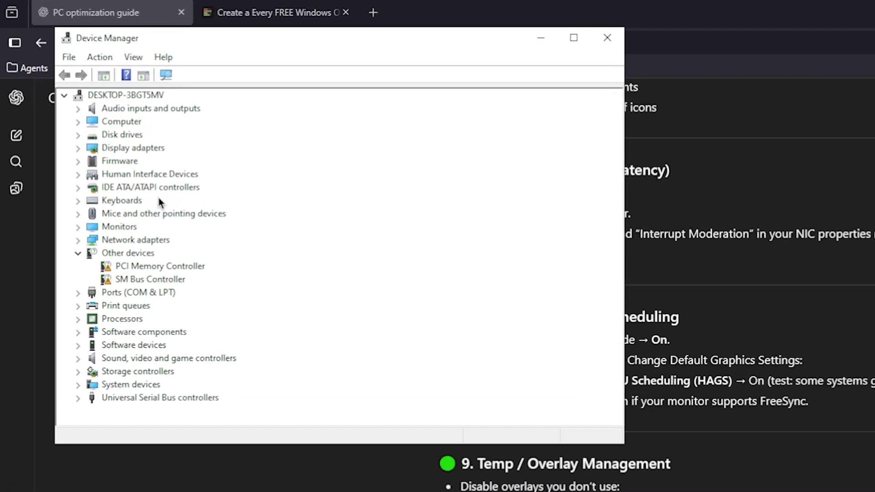
Open the advanced properties of the Realtek PCIe GbE Family Controller #3 network adapter
left_click(122, 240)
left_click(78, 240)
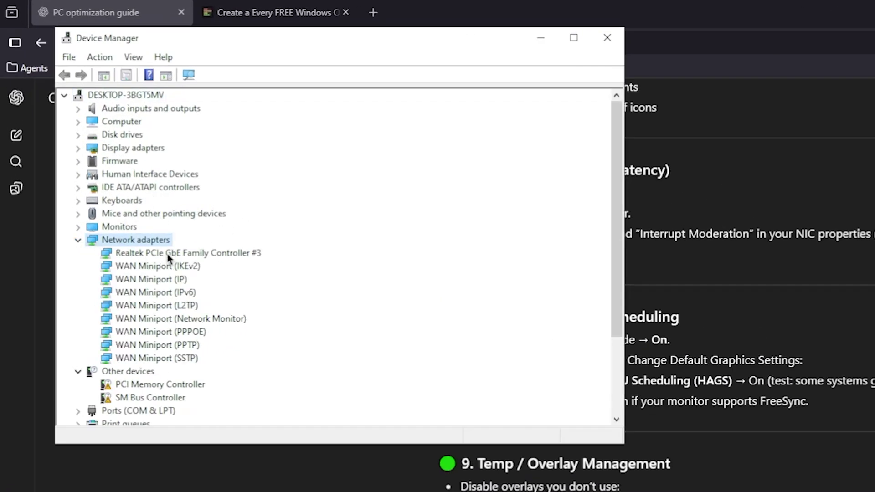
left_click(220, 252)
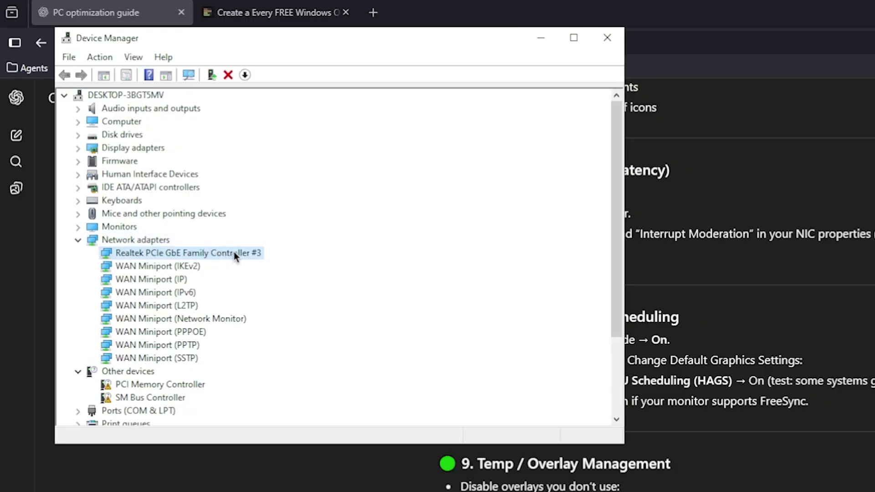
right_click(234, 252)
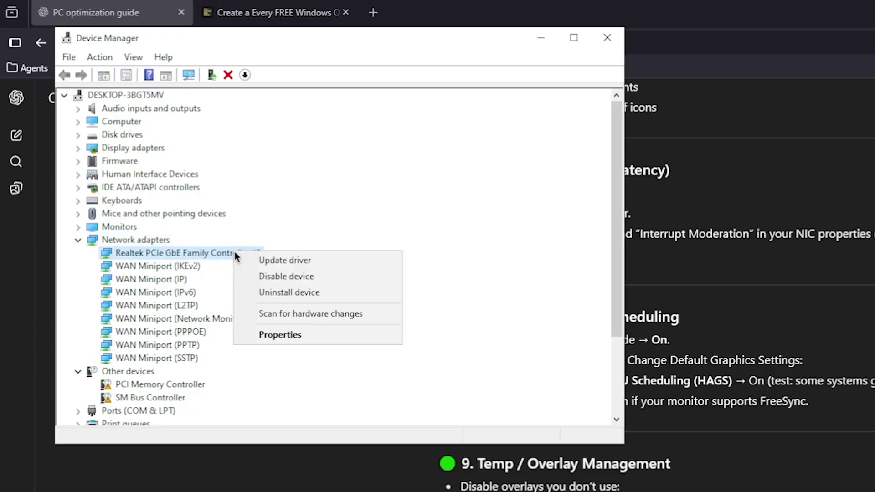
left_click(277, 332)
left_click(296, 113)
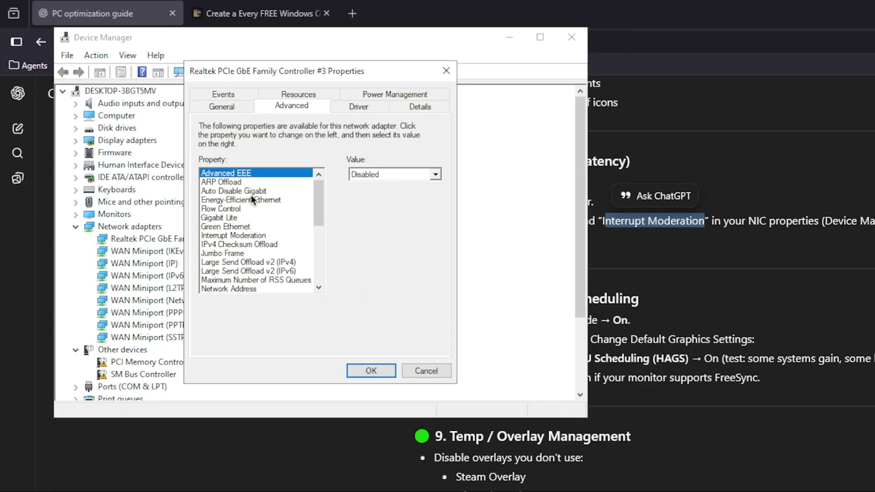
Set the network adapter's Interrupt Moderation property to Disabled
left_click(260, 235)
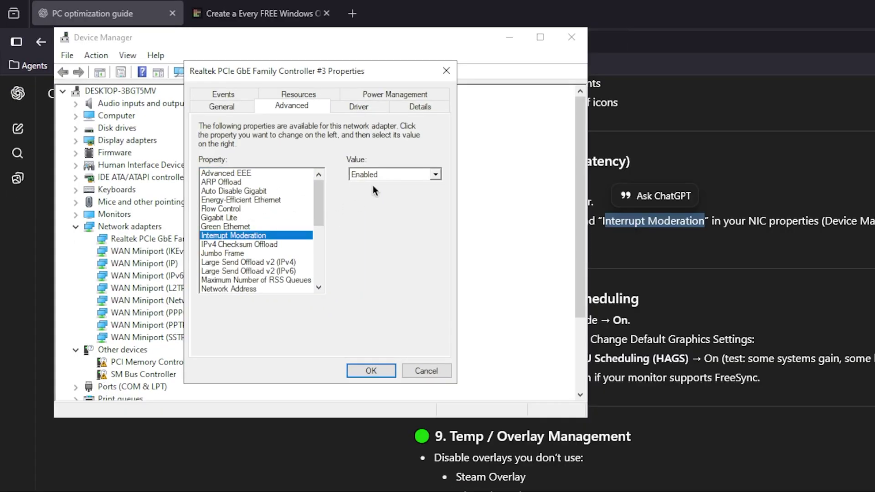
left_click(384, 174)
left_click(382, 185)
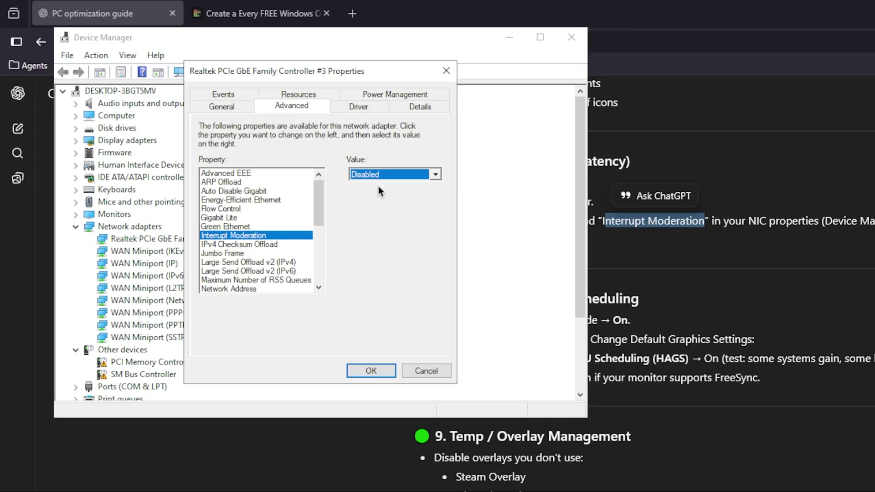
Set Large Send Offload v2 to Disabled for both IPv4 and IPv6 on the network adapter
left_click(257, 262)
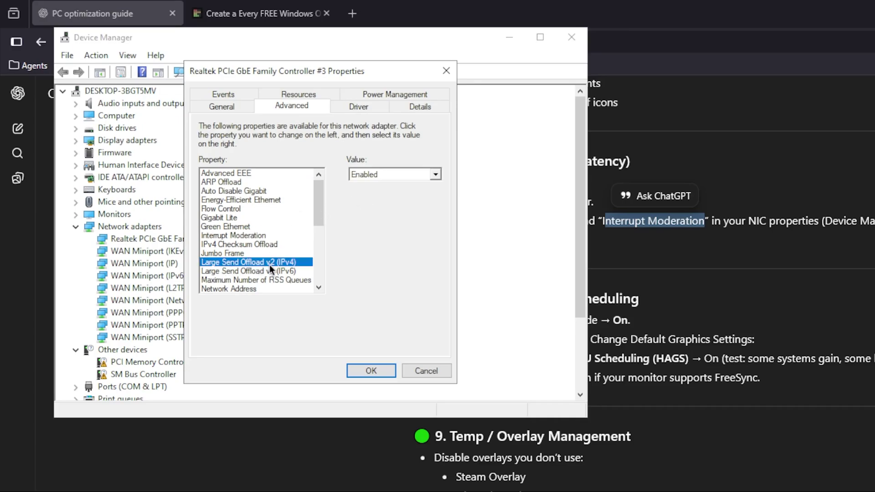
left_click(377, 178)
left_click(373, 190)
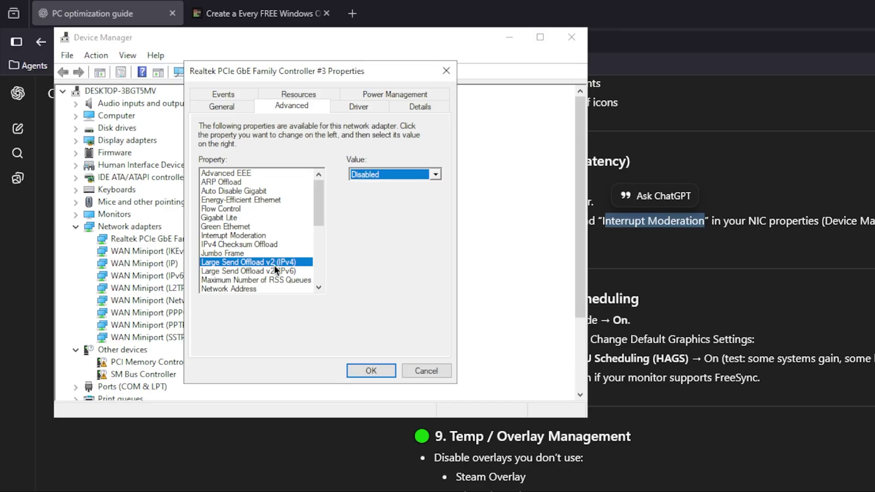
left_click(273, 271)
left_click(373, 175)
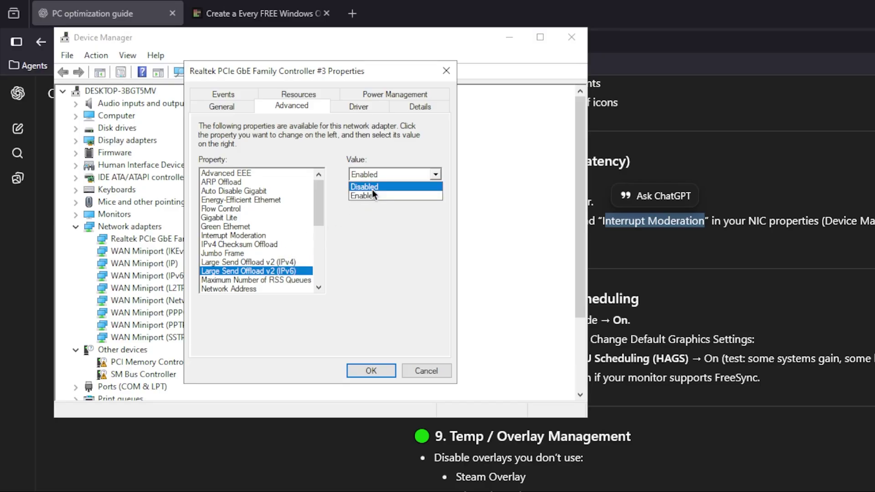
left_click(371, 186)
left_click(284, 262)
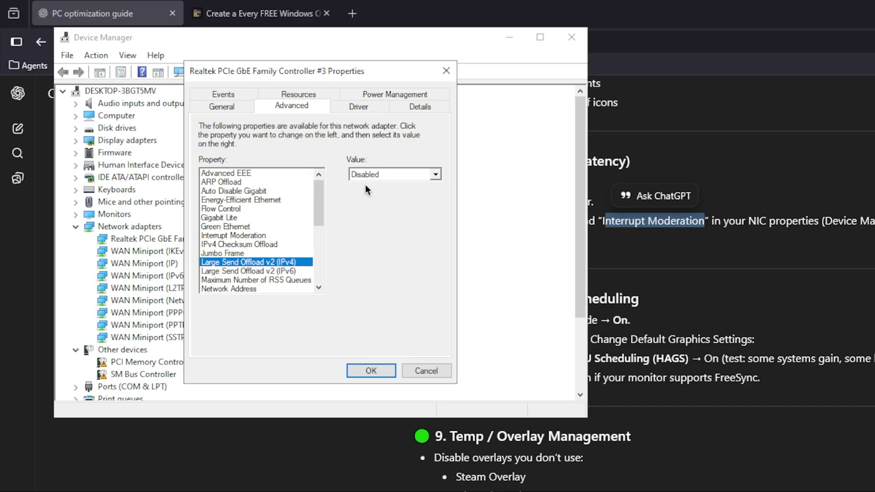
In the adapter's power management, disallow waking the computer and turning off the device to save power, and confirm the properties
left_click(378, 95)
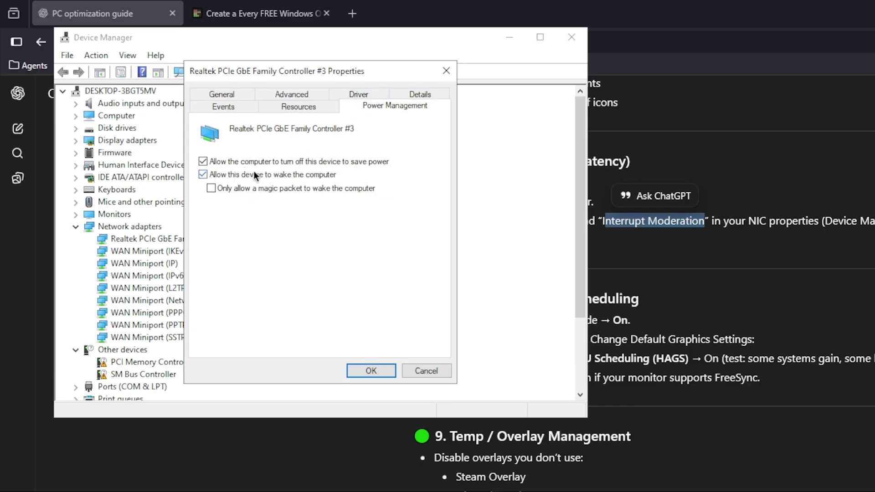
left_click(239, 176)
left_click(238, 163)
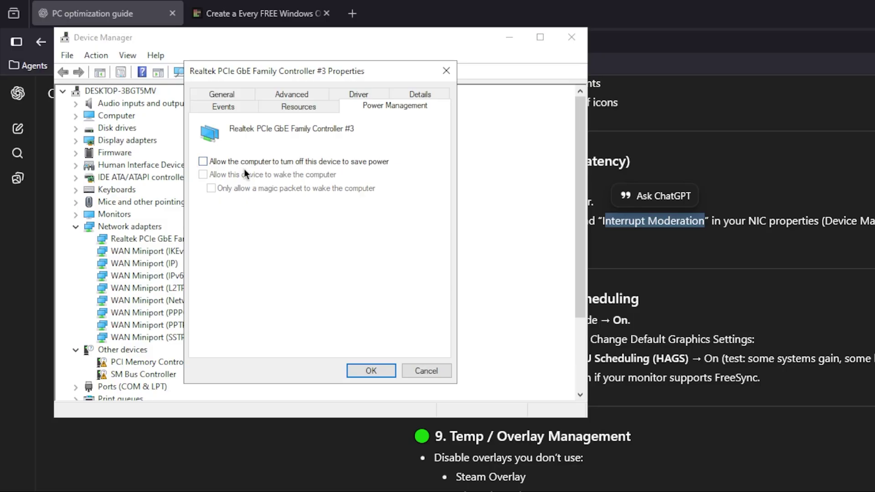
left_click(371, 371)
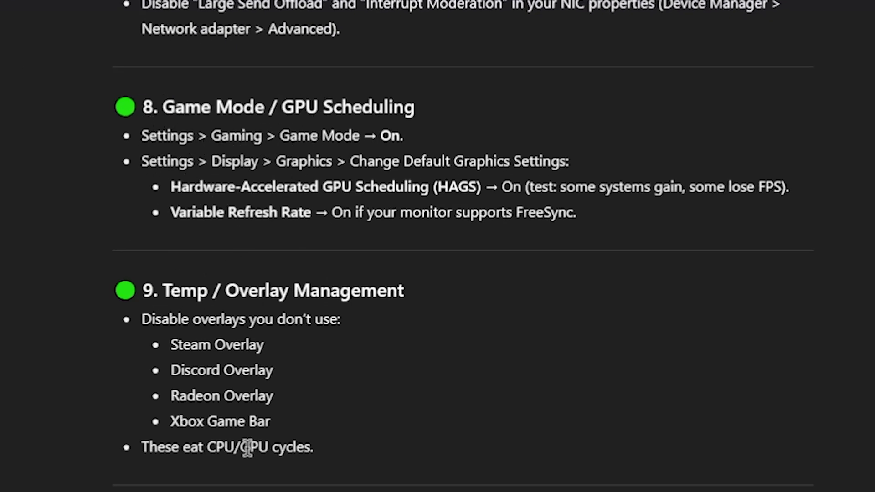
Check the Game Mode setting in the Windows gaming settings
left_click(11, 484)
left_click(15, 439)
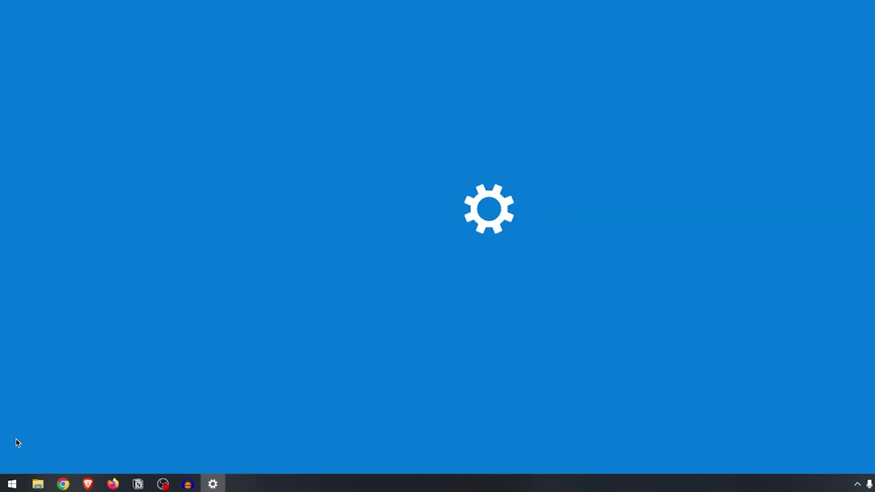
left_click(551, 206)
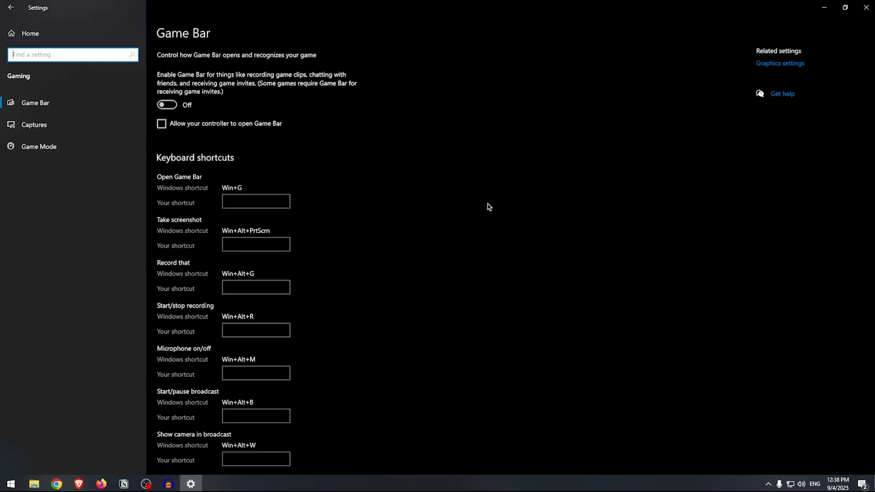
left_click(41, 147)
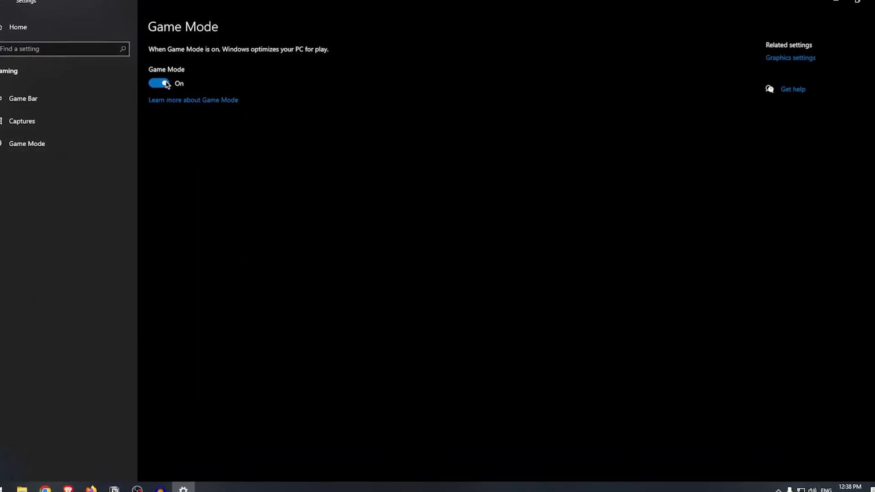
Add FortniteClient-Win64-Shipping.exe from D:\Games\Fortnite\FortniteGame\Binaries\Win64 to the graphics performance preferences
left_click(780, 63)
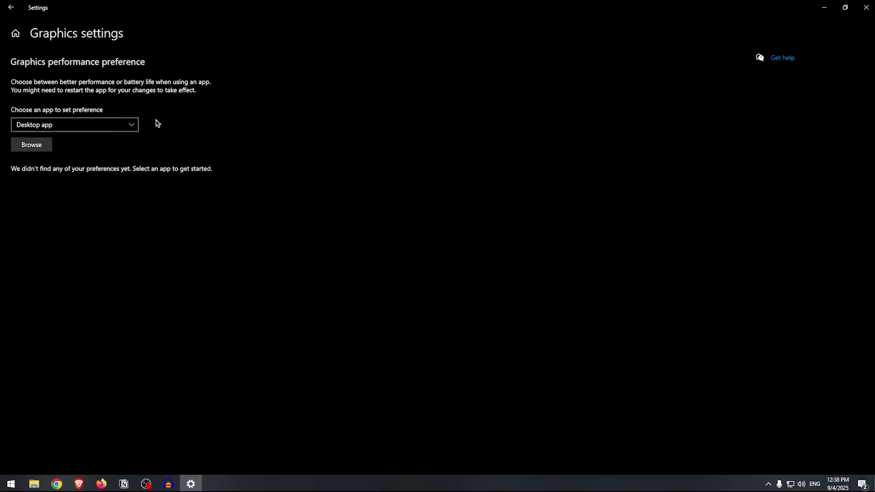
left_click(36, 147)
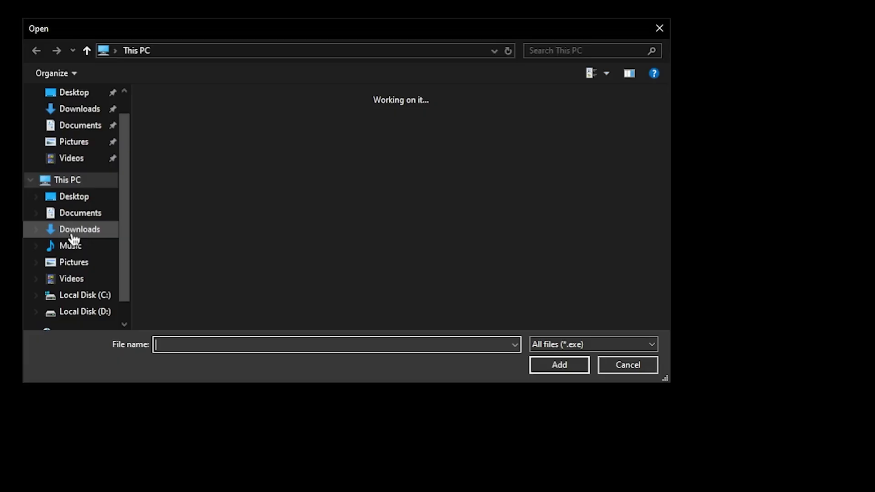
double_click(403, 230)
double_click(186, 214)
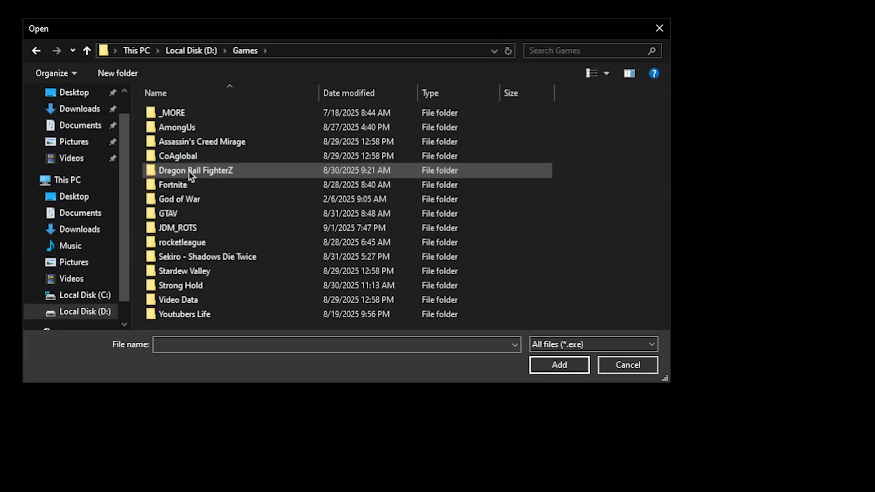
double_click(182, 183)
double_click(178, 130)
double_click(177, 115)
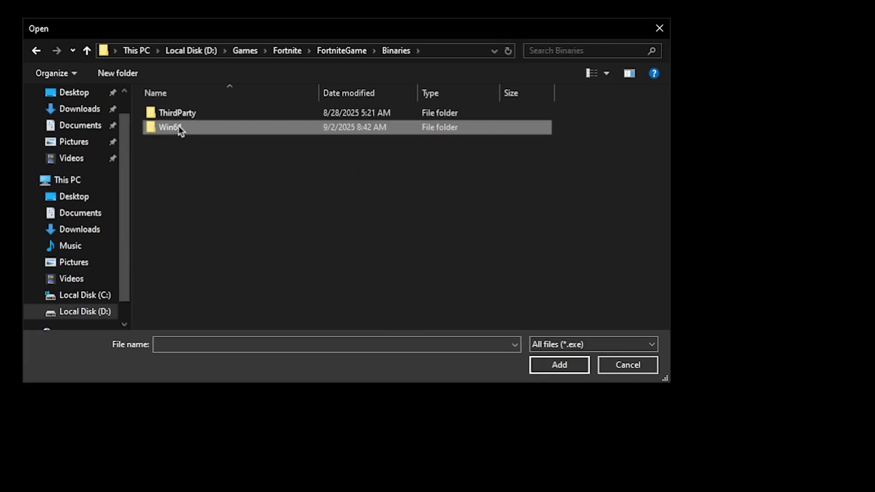
double_click(179, 127)
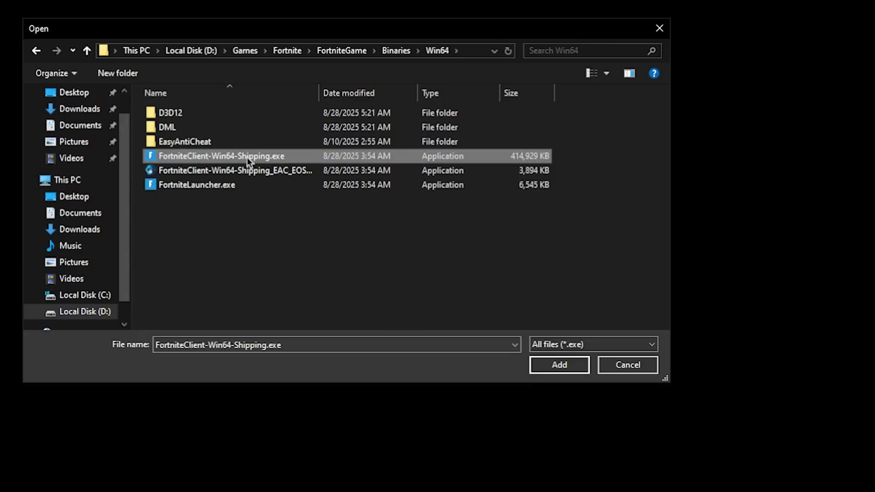
left_click(567, 368)
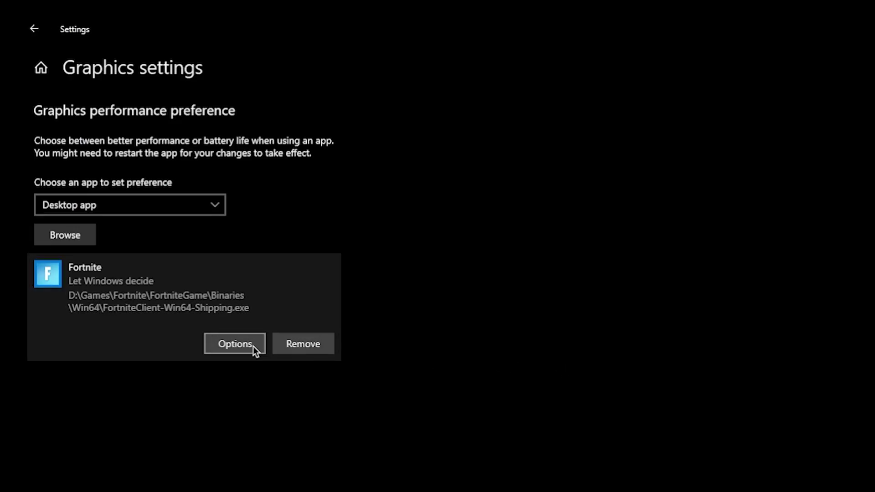
Set Fortnite's graphics preference to High performance, save it and close Settings
left_click(253, 346)
left_click(580, 410)
left_click(609, 457)
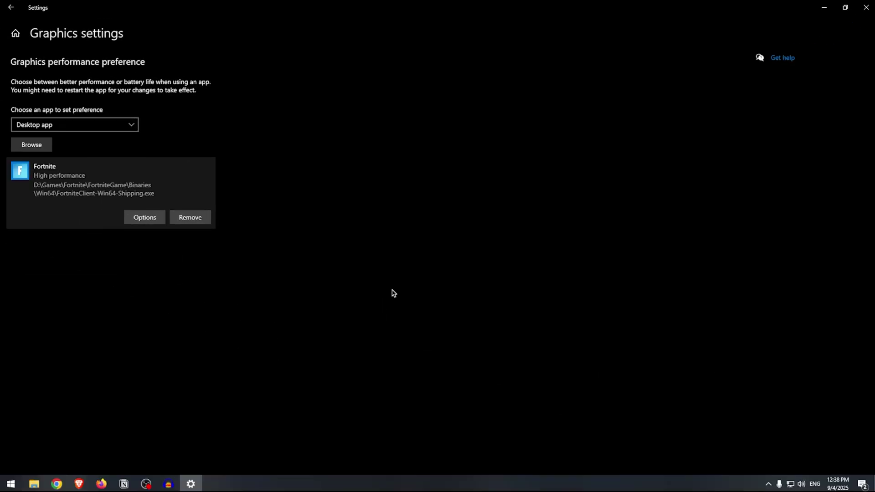
left_click(865, 7)
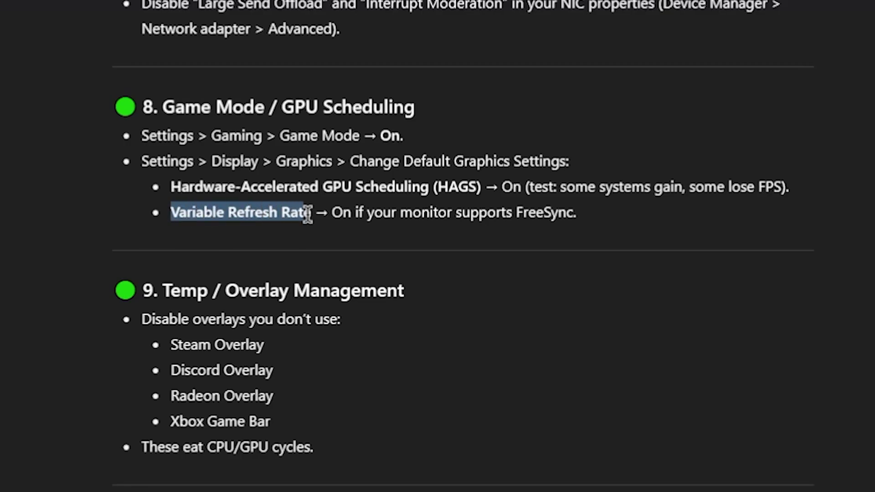
Read the guide's Variable Refresh Rate and overlay advice and check the Game Bar settings in Windows
left_click_drag(473, 214, 554, 216)
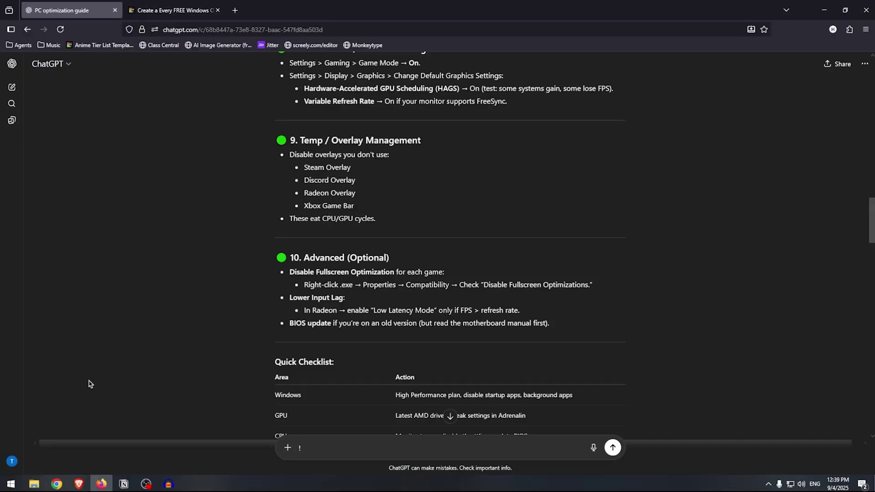
key("super")
left_click(19, 437)
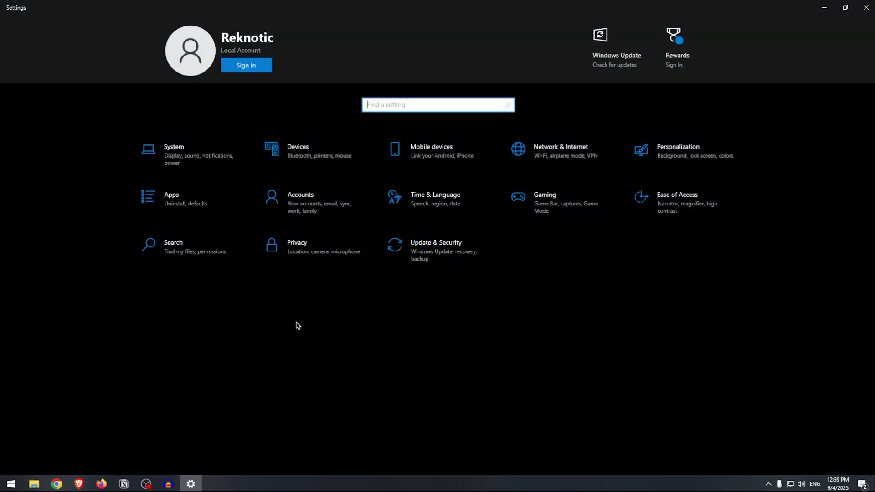
left_click(528, 215)
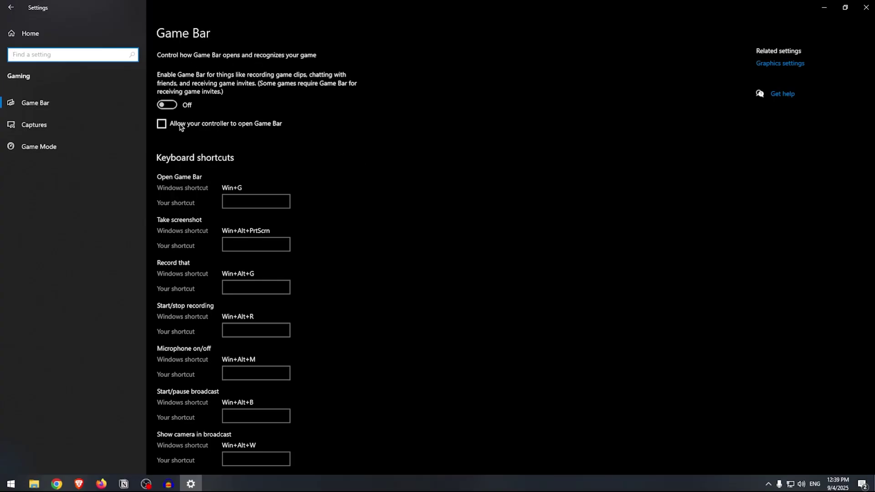
Check the Captures settings in Windows, close Settings and read the guide's list of overlays to disable
left_click(80, 130)
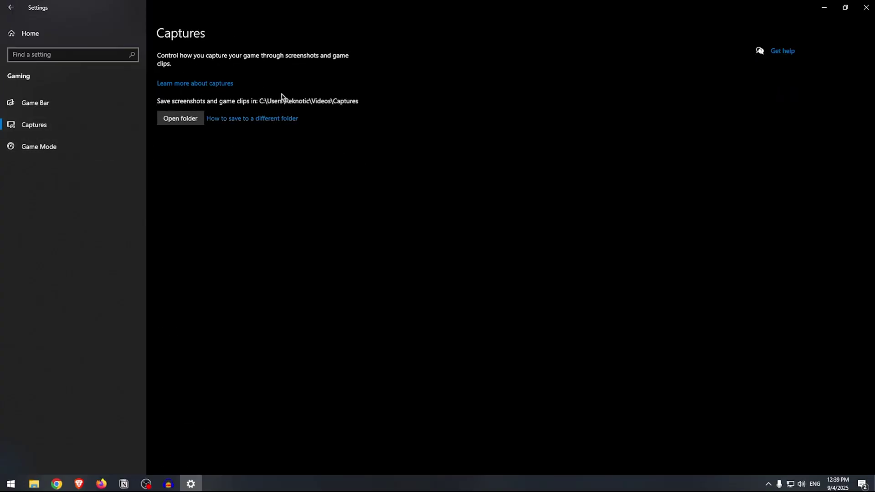
left_click(866, 7)
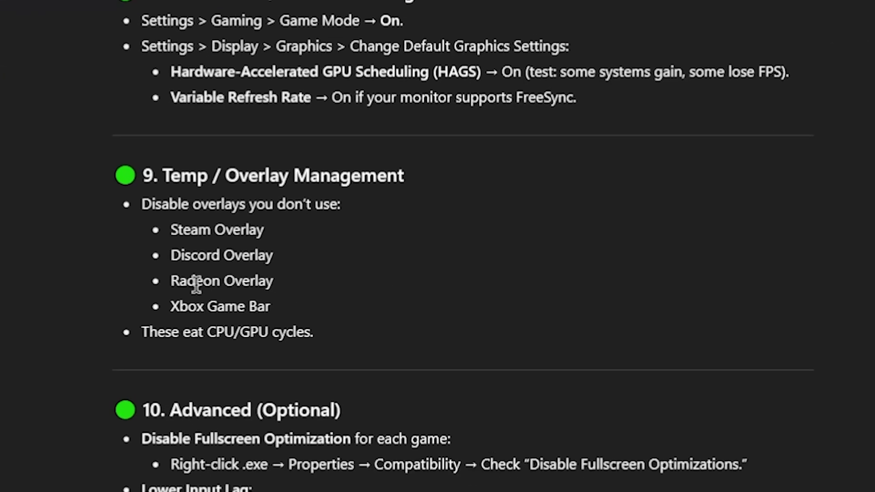
left_click_drag(275, 282, 273, 281)
left_click(461, 233)
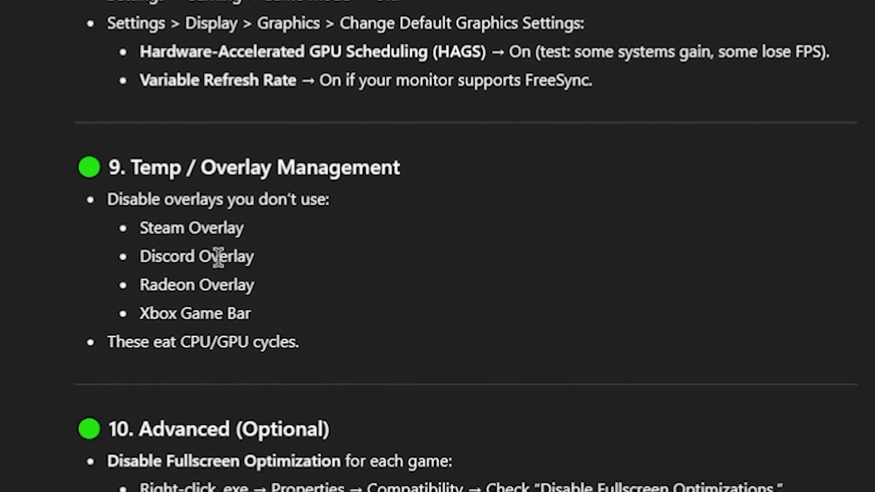
Disable In-Game Overlay and Advertisements in the AMD Radeon software preferences and close the software
left_click(196, 483)
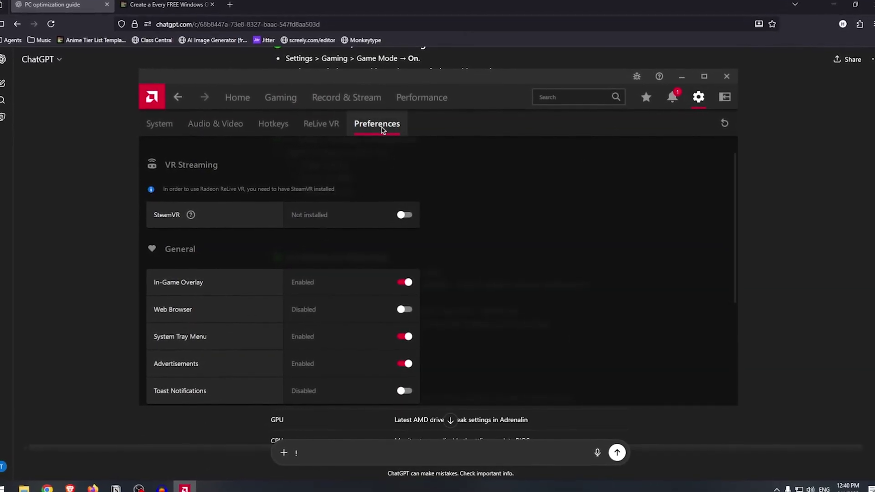
scroll(362, 261, "down", 2)
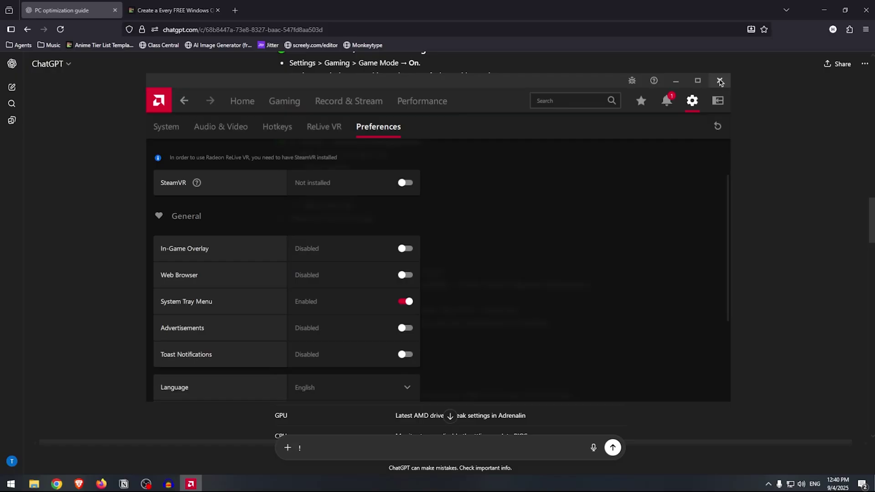
key("alt+f4")
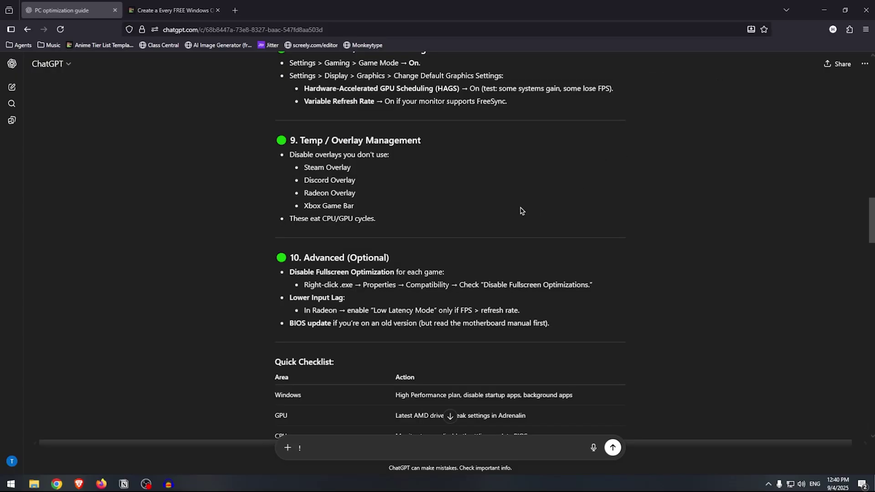
Read the guide's overlay notes and its Advanced (Optional) instructions for disabling fullscreen optimizations for each game
left_click_drag(304, 180, 314, 178)
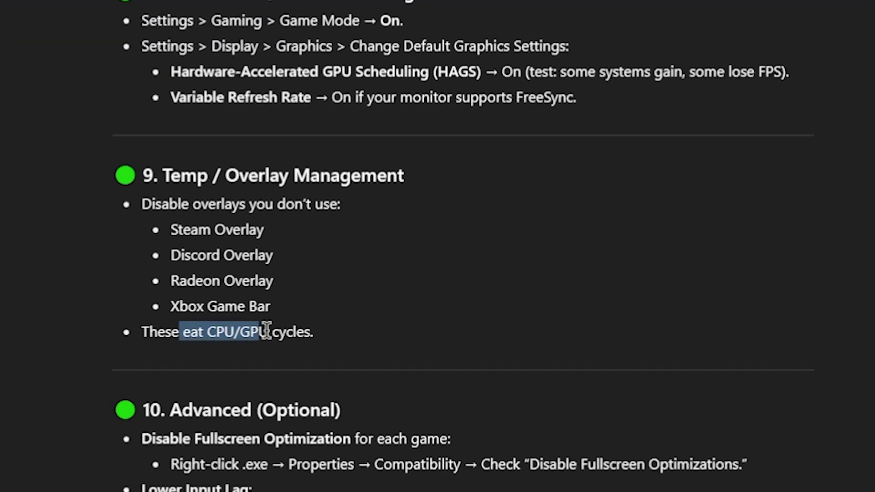
left_click(438, 305)
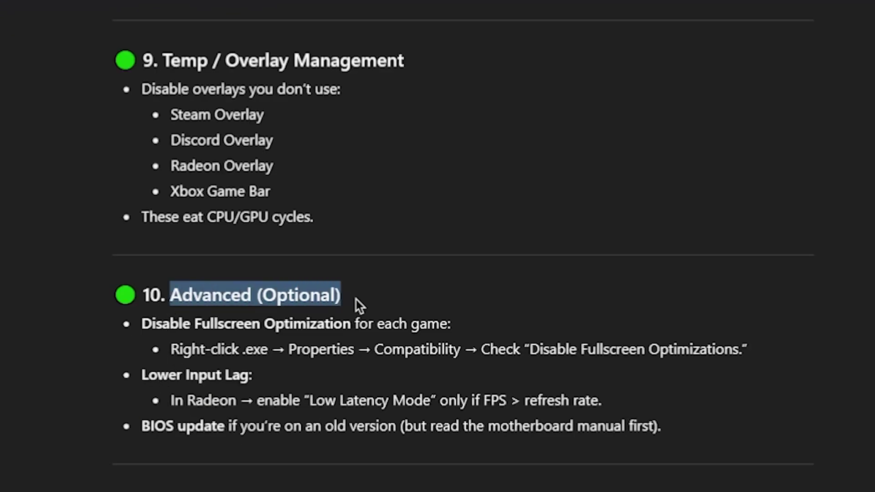
left_click(256, 303)
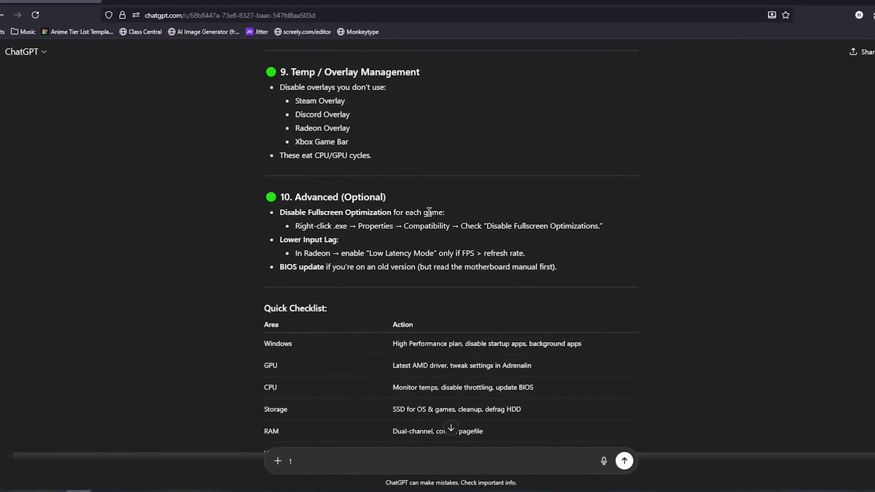
left_click_drag(294, 226, 607, 226)
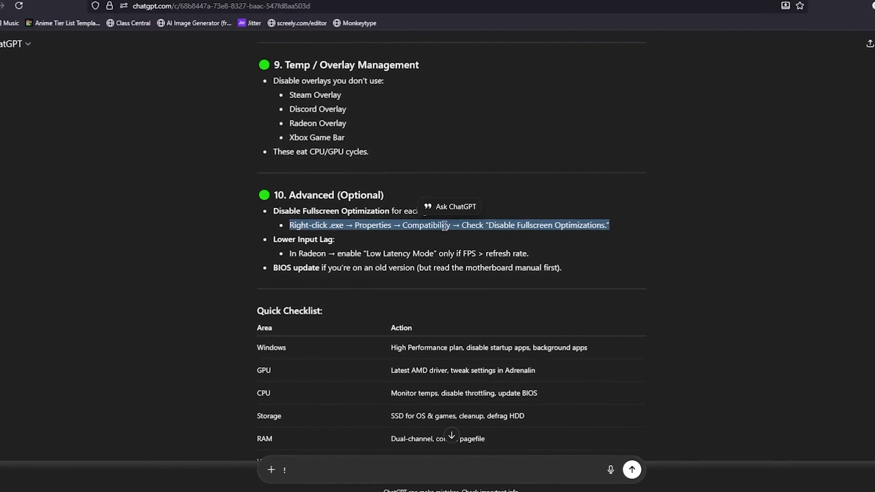
left_click(421, 220)
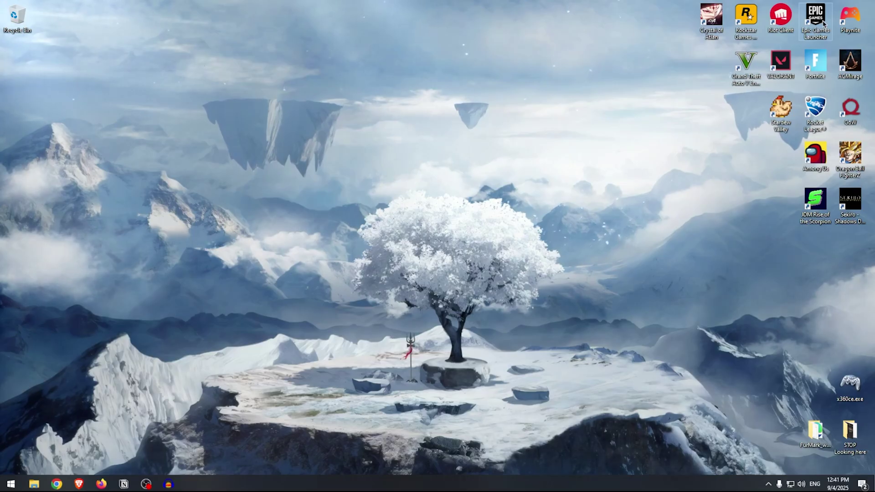
Open Fortnite's installation folder from its management options in the Epic Games Launcher library
double_click(815, 21)
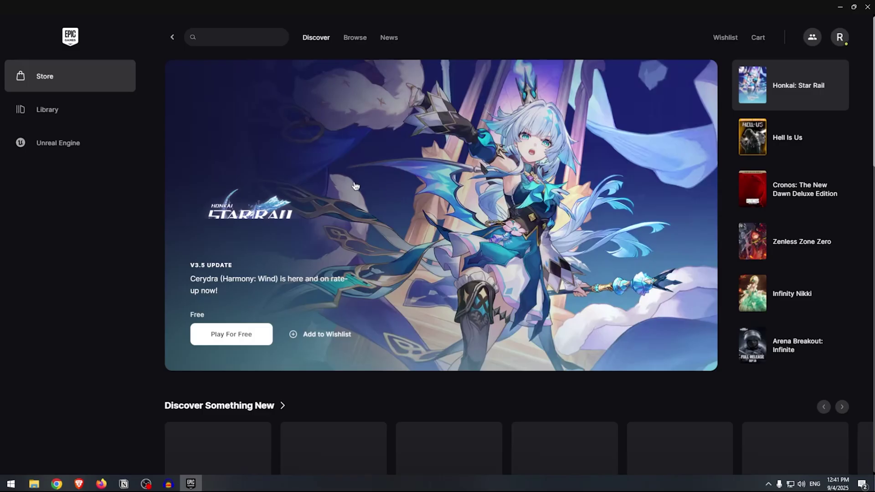
left_click(57, 115)
left_click(377, 391)
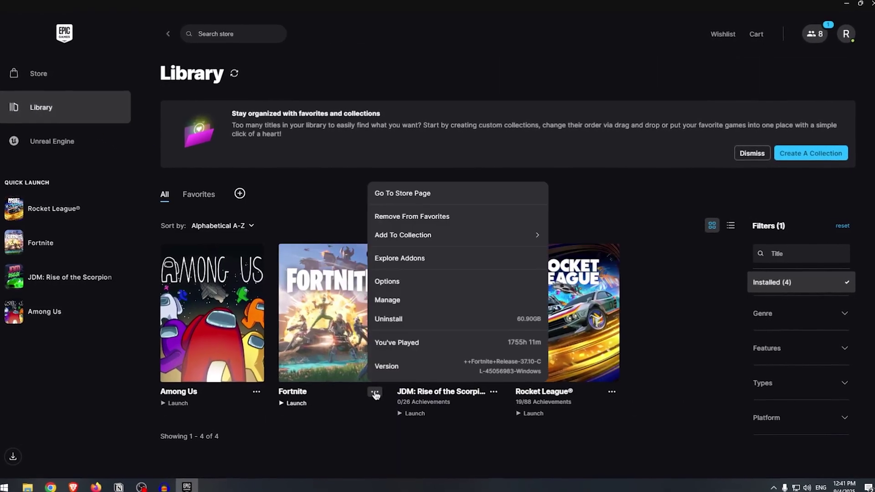
left_click(412, 301)
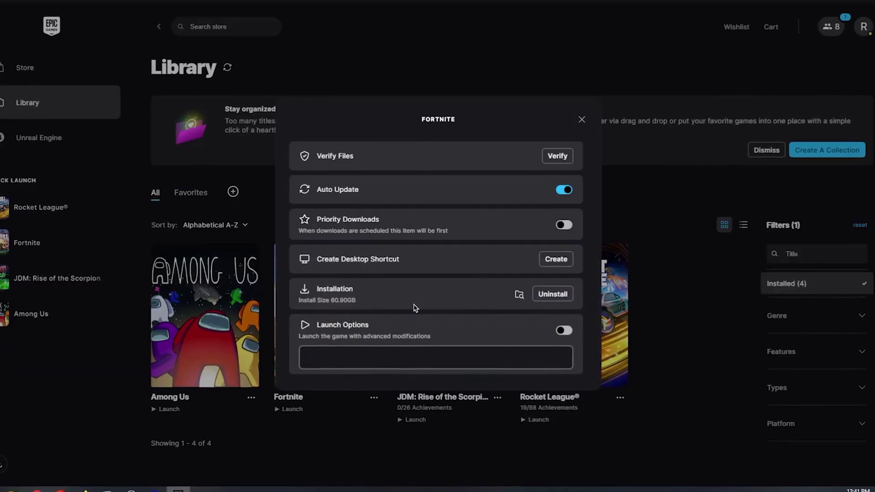
left_click(521, 297)
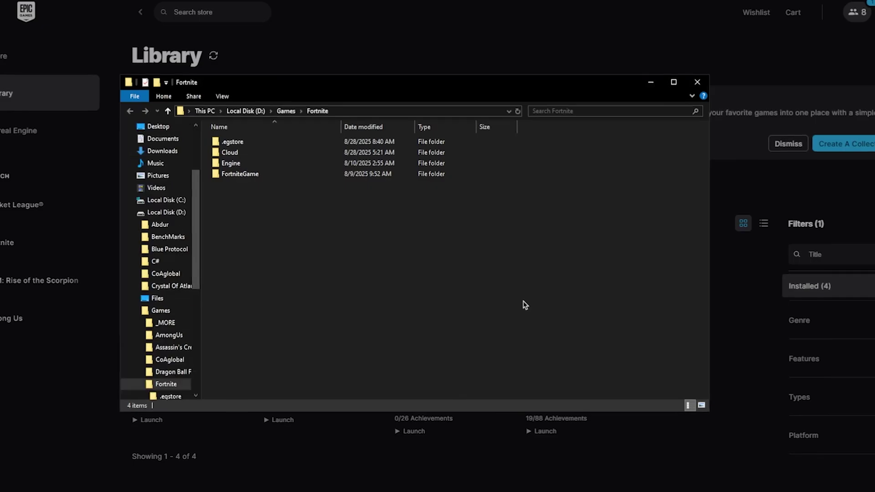
Go to FortniteGame\Binaries\Win64 and select FortniteClient-Win64-Shipping.exe
double_click(242, 174)
double_click(233, 142)
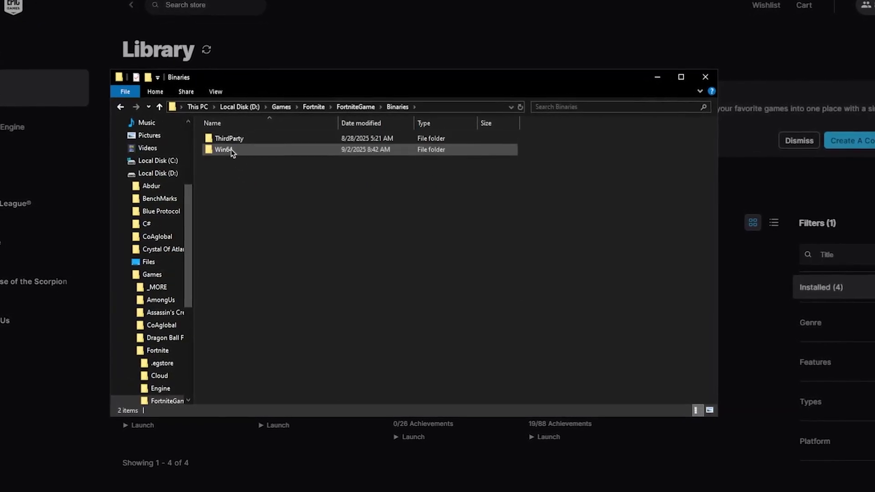
double_click(224, 150)
scroll(302, 253, "down", 7)
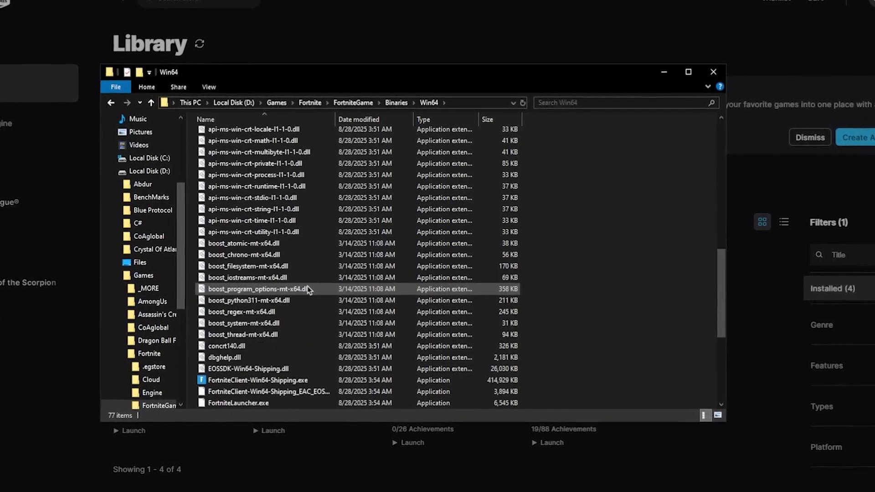
scroll(308, 290, "down", 3)
left_click(246, 277)
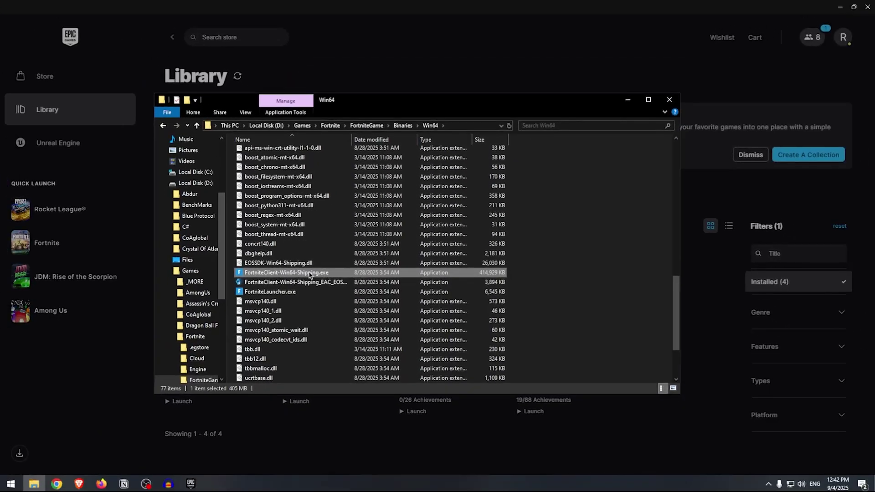
Open the compatibility properties of FortniteClient-Win64-Shipping.exe and have Disable fullscreen optimizations checked
right_click(335, 275)
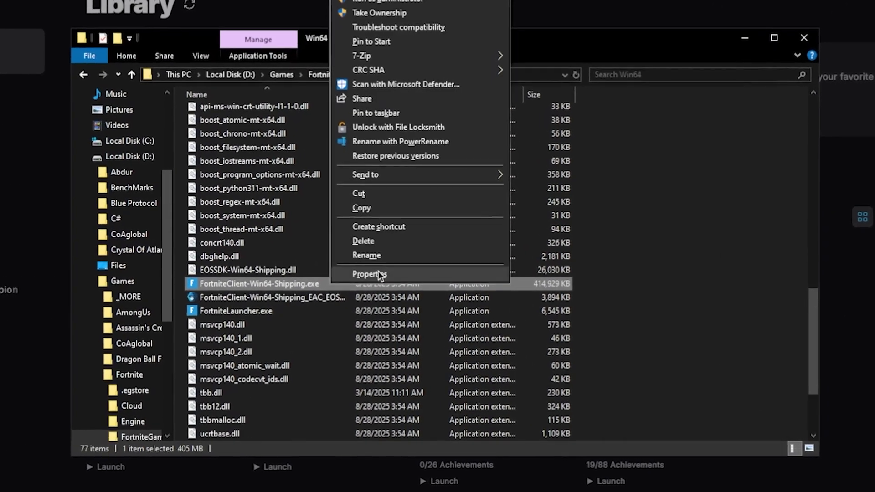
left_click(378, 274)
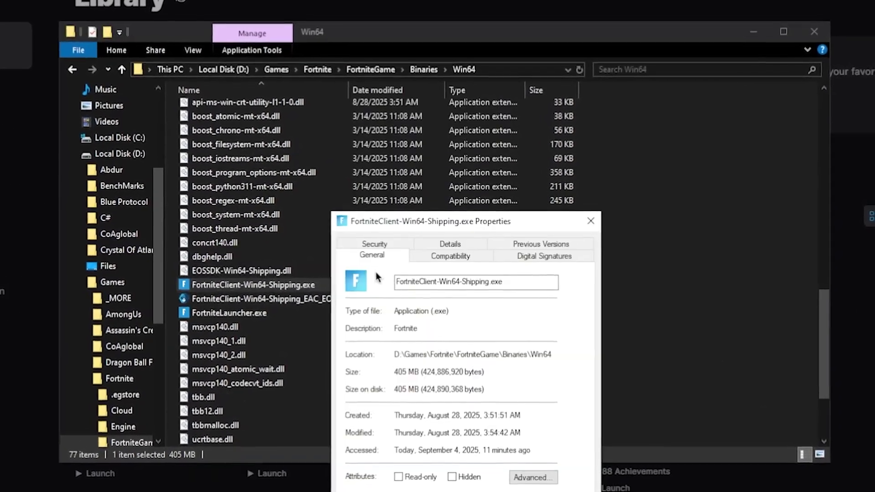
left_click(450, 255)
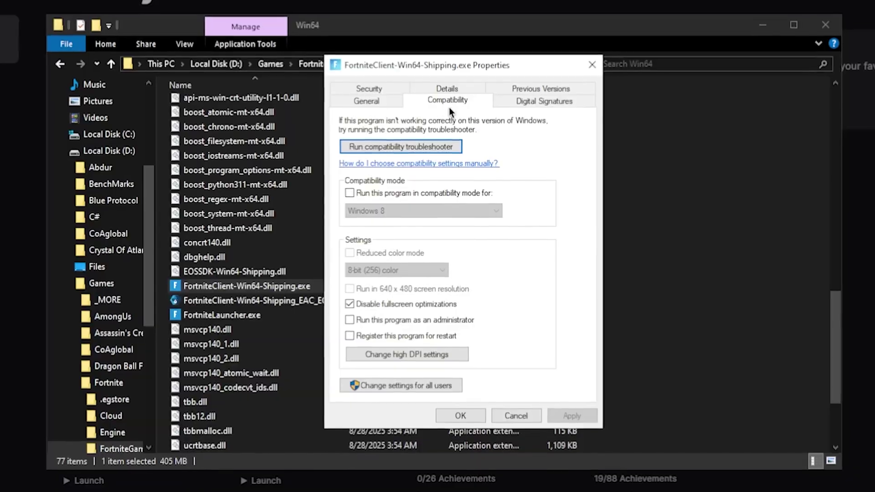
left_click(365, 305)
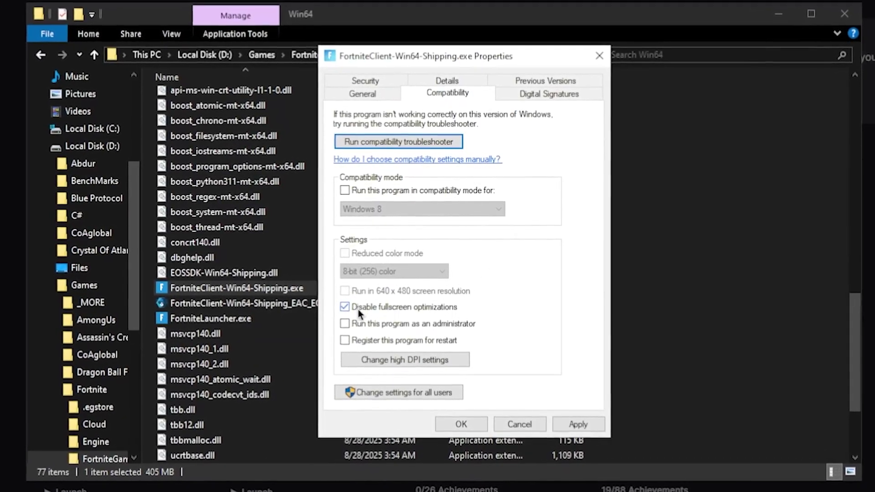
left_click(357, 306)
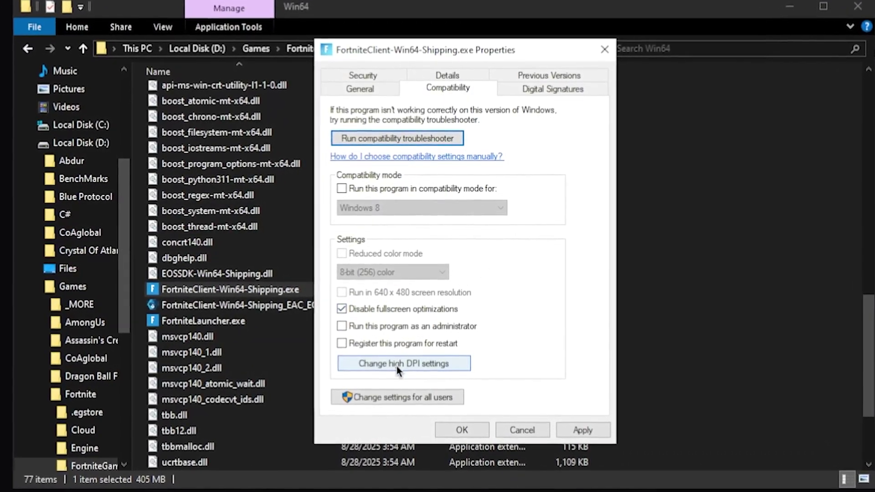
Override Fortnite's high DPI scaling with scaling performed by Application, apply the properties, and close the folder and Fortnite's management options
left_click(397, 363)
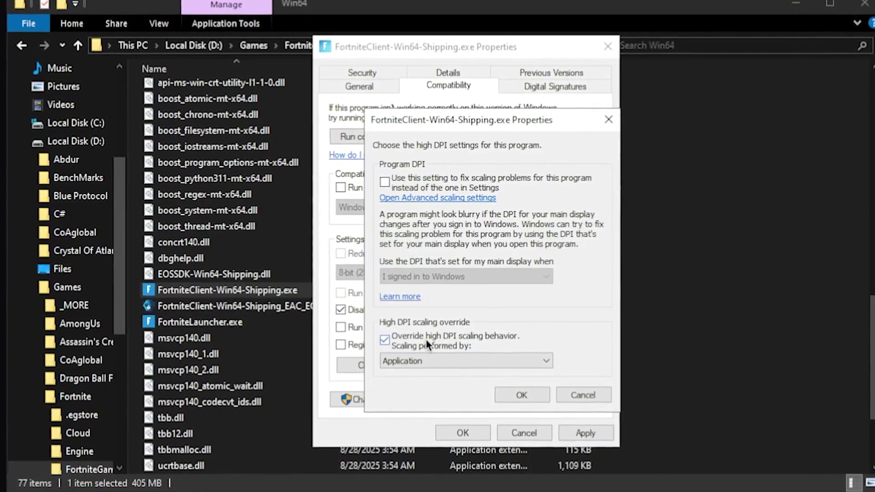
left_click(418, 361)
left_click(424, 375)
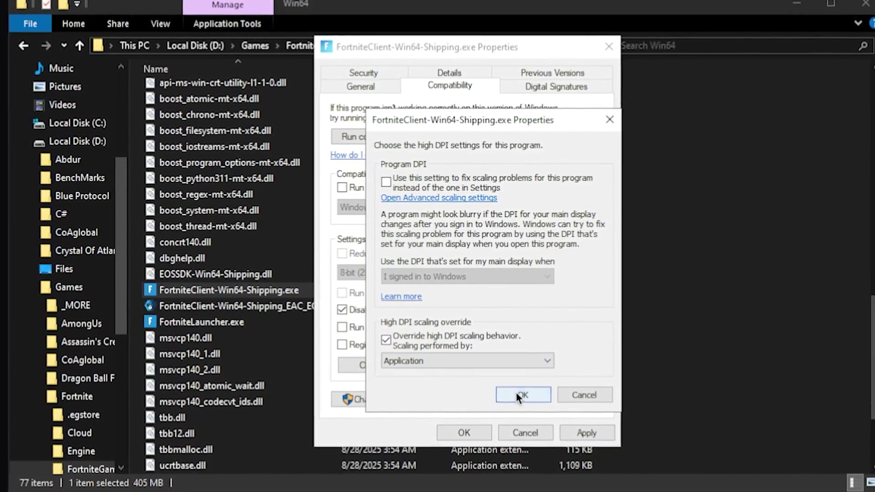
left_click(522, 395)
left_click(586, 433)
left_click(455, 426)
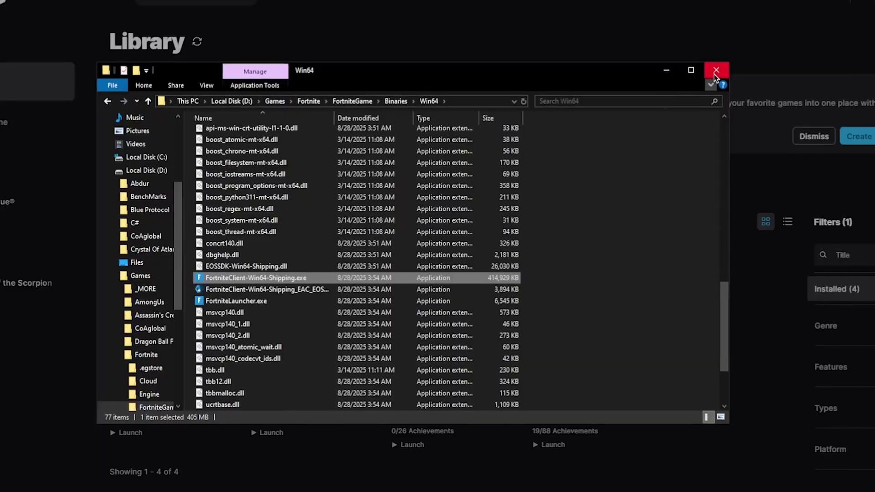
left_click(843, 11)
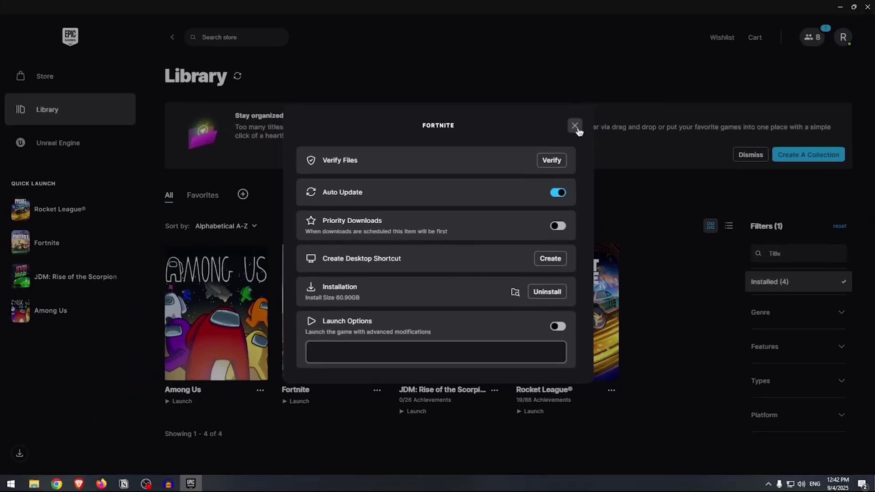
left_click(576, 128)
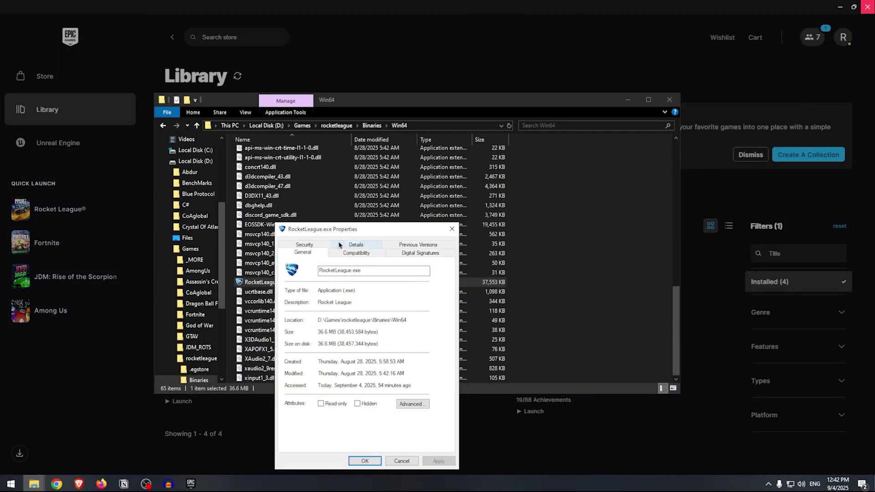
Close the RocketLeague.exe properties and read the guide's Lower Input Lag advice about Low Latency Mode in Radeon
left_click(443, 144)
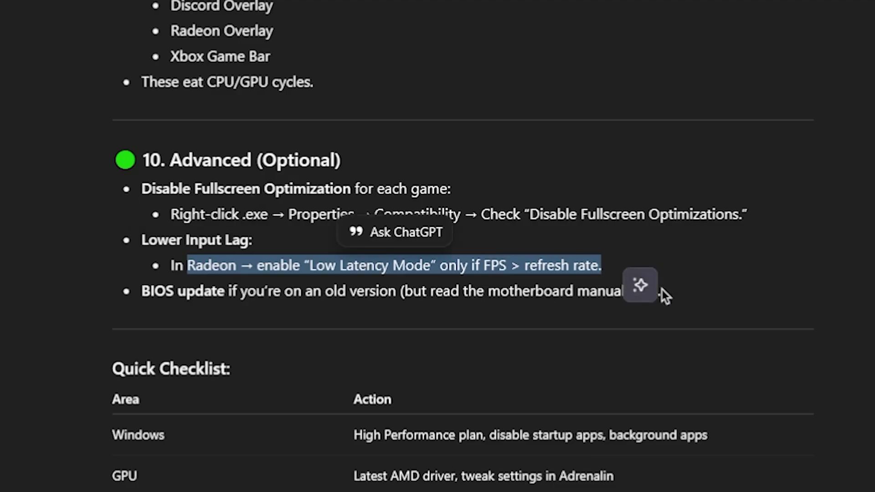
left_click(640, 284)
left_click(807, 240)
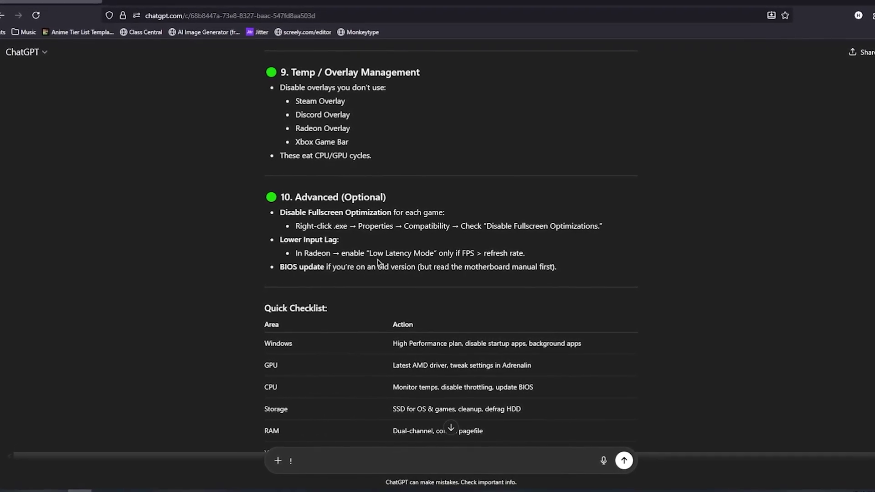
left_click_drag(369, 253, 435, 254)
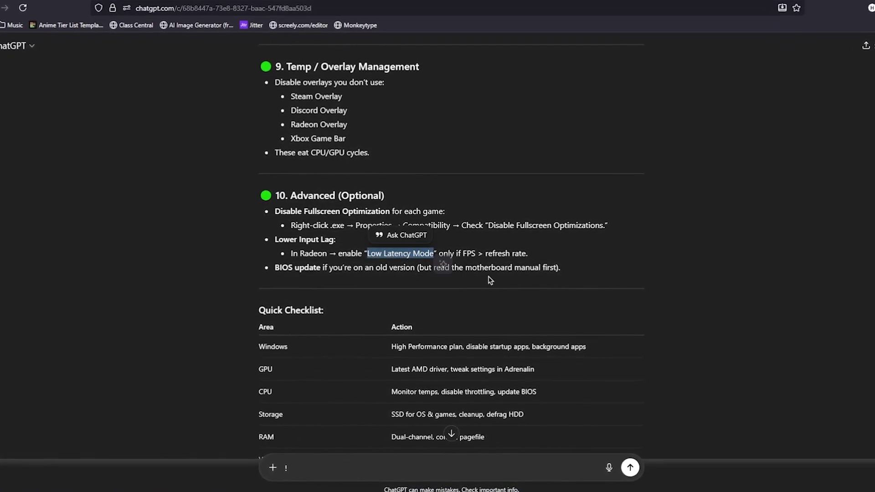
left_click(484, 277)
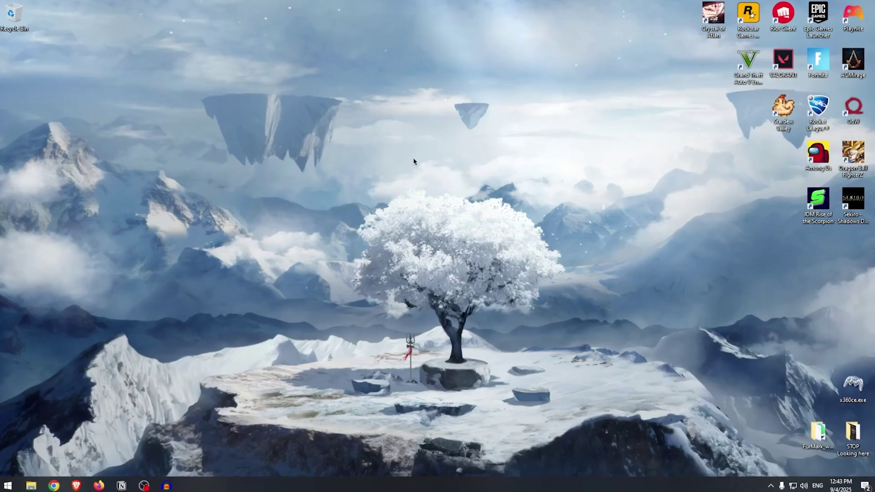
Check the Radeon Anti-Lag option in the global gaming graphics settings of the AMD Radeon software
right_click(348, 153)
left_click(471, 187)
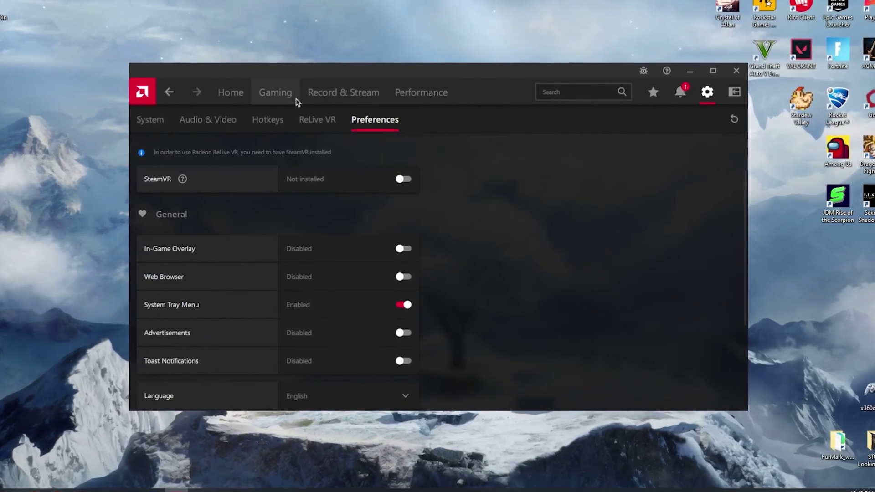
left_click(296, 101)
left_click(196, 120)
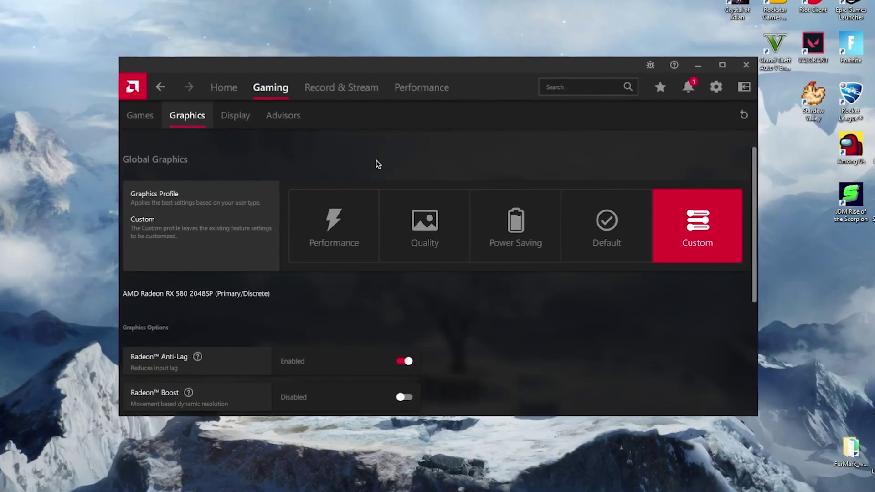
scroll(369, 205, "down", 5)
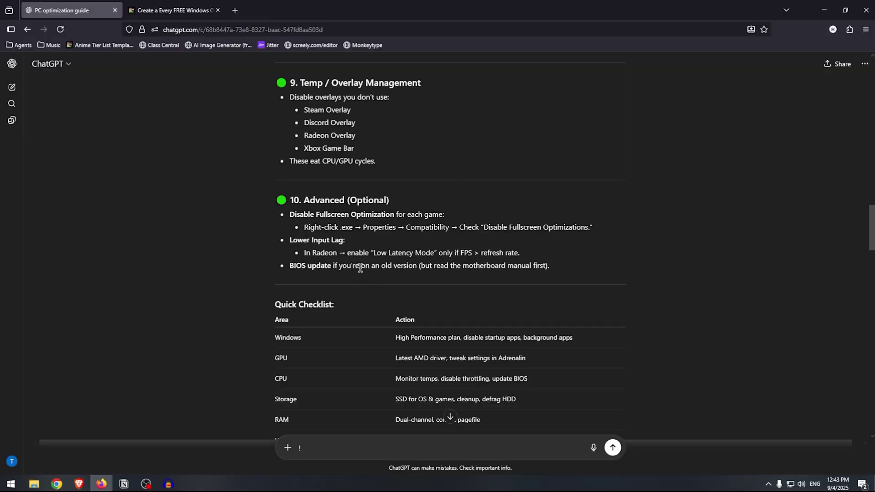
Read the guide's BIOS update advice in the Advanced (Optional) section
left_click_drag(292, 259, 362, 257)
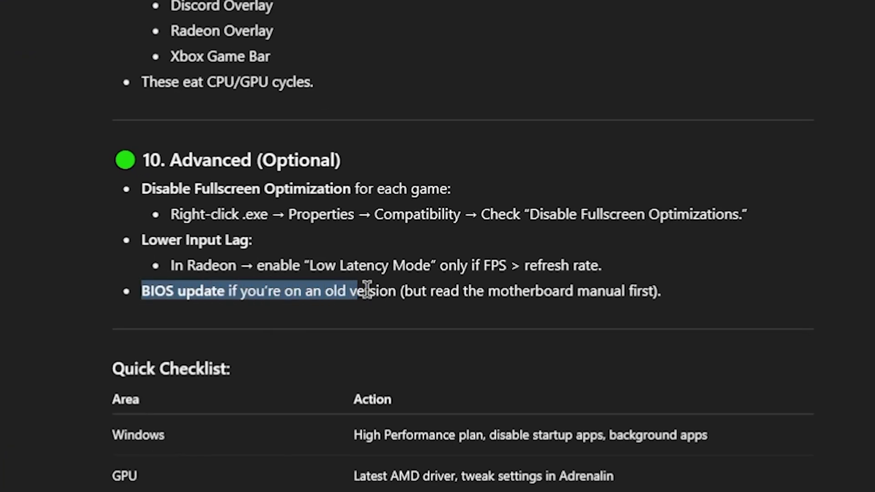
left_click_drag(393, 291, 397, 291)
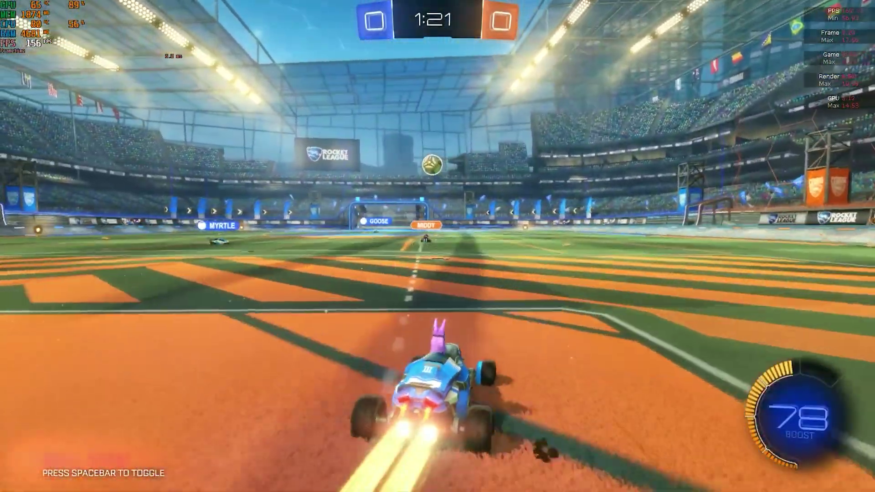
key("space")
key("w")
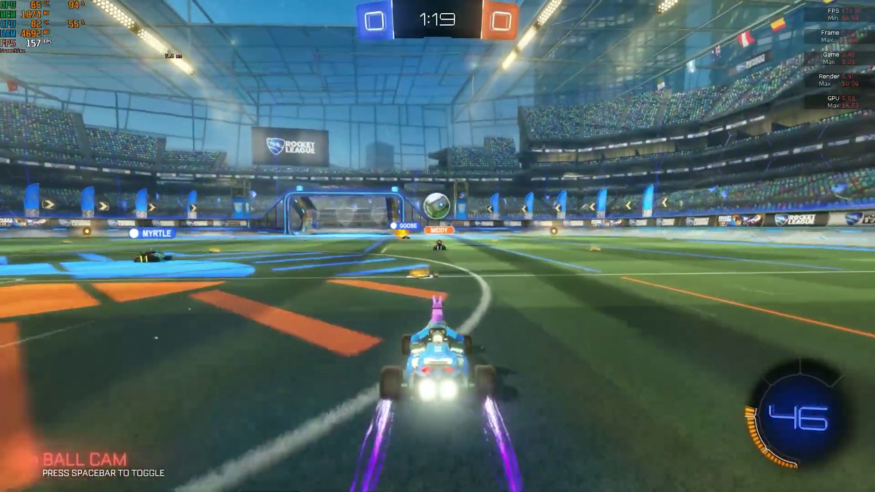
key("w")
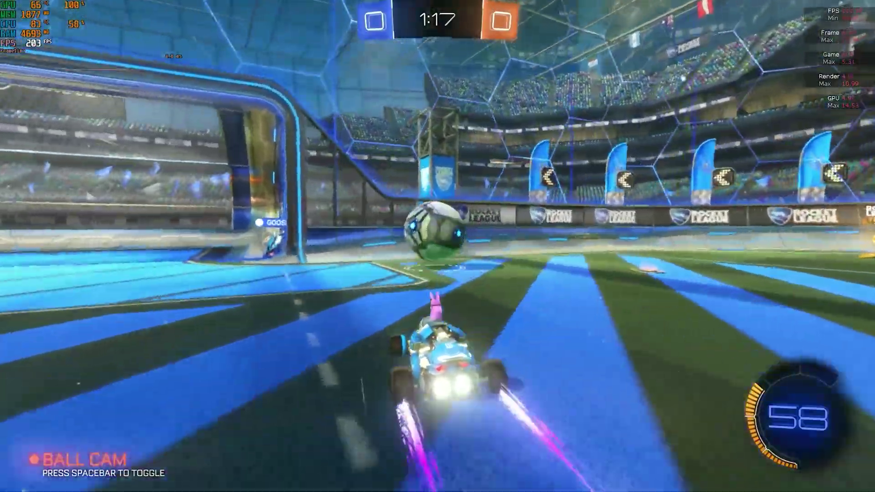
key("w")
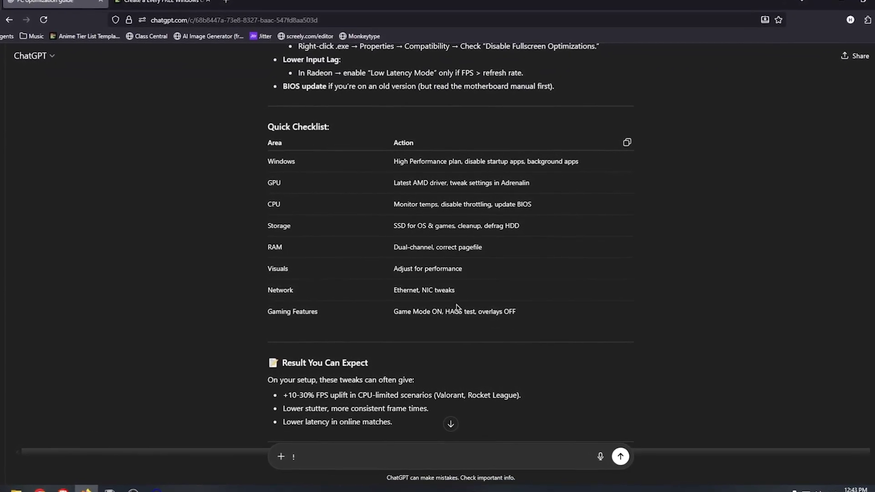
Review the guide's Quick Checklist table and the FPS, stutter and latency points under Result You Can Expect
left_click_drag(363, 206, 244, 151)
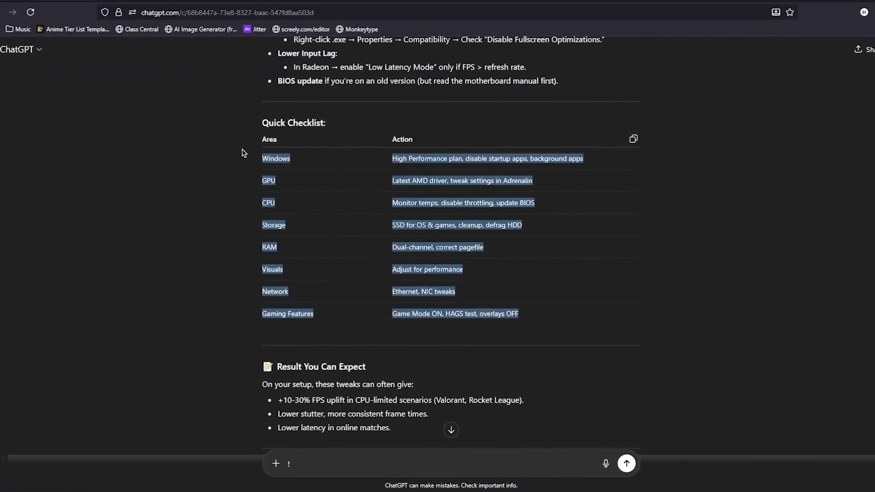
left_click(363, 361)
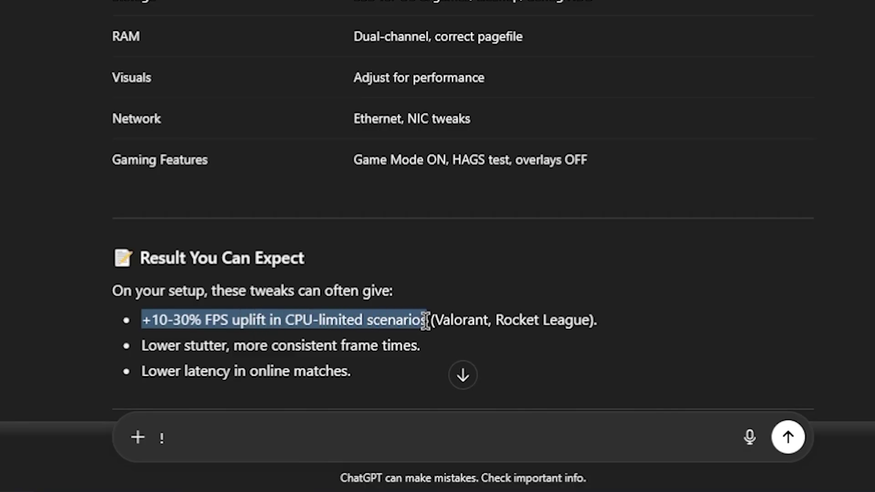
left_click_drag(157, 345, 255, 343)
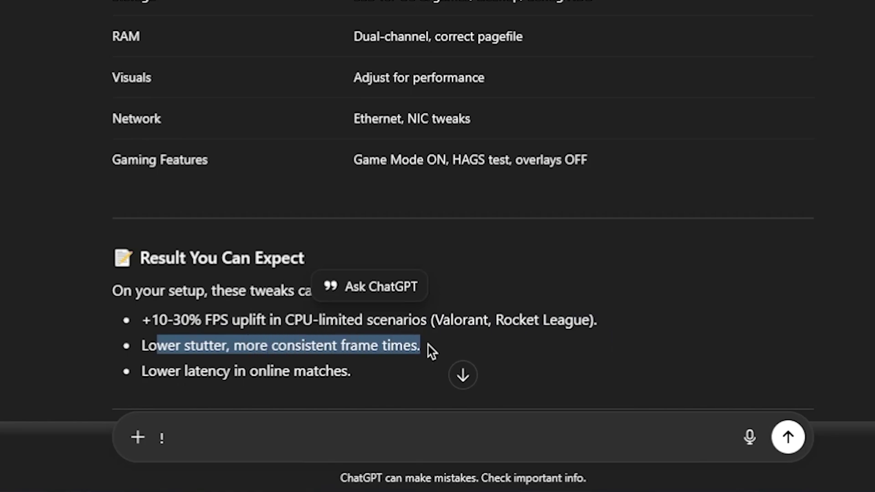
left_click_drag(431, 345, 246, 371)
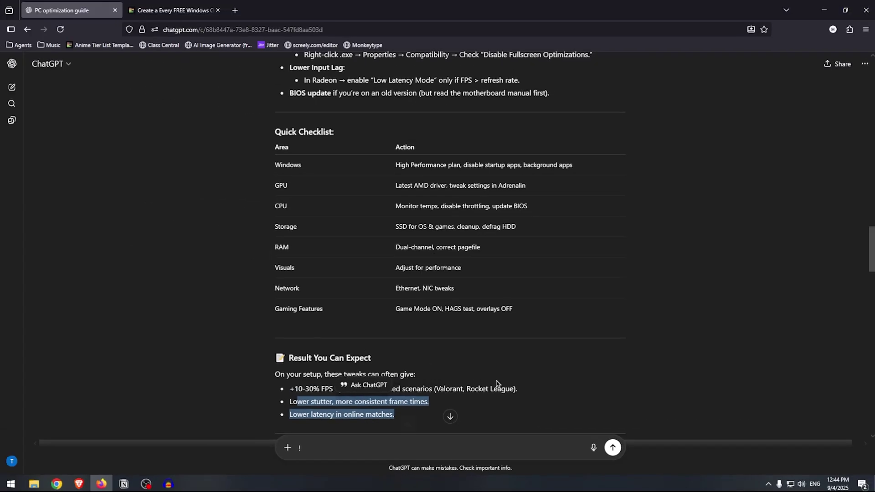
scroll(396, 349, "up", 2)
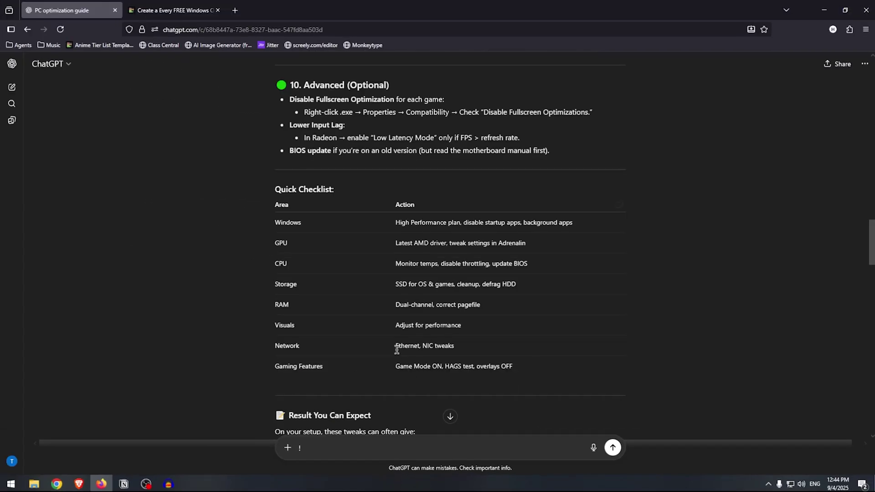